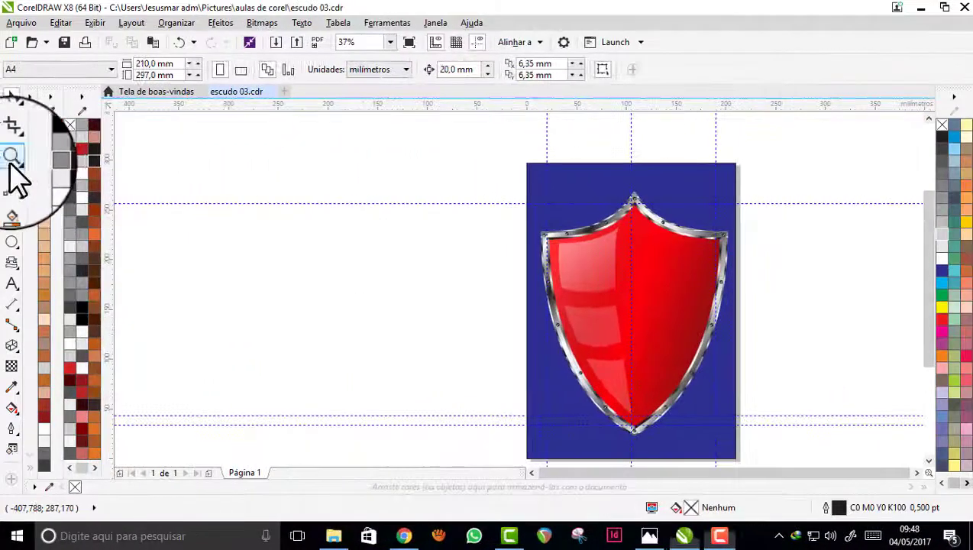
Draw a tall, narrow rectangle about 20 mm wide and 253 mm high on the blank area beside the shield page.
click(11, 159)
scroll(764, 443, up, 1)
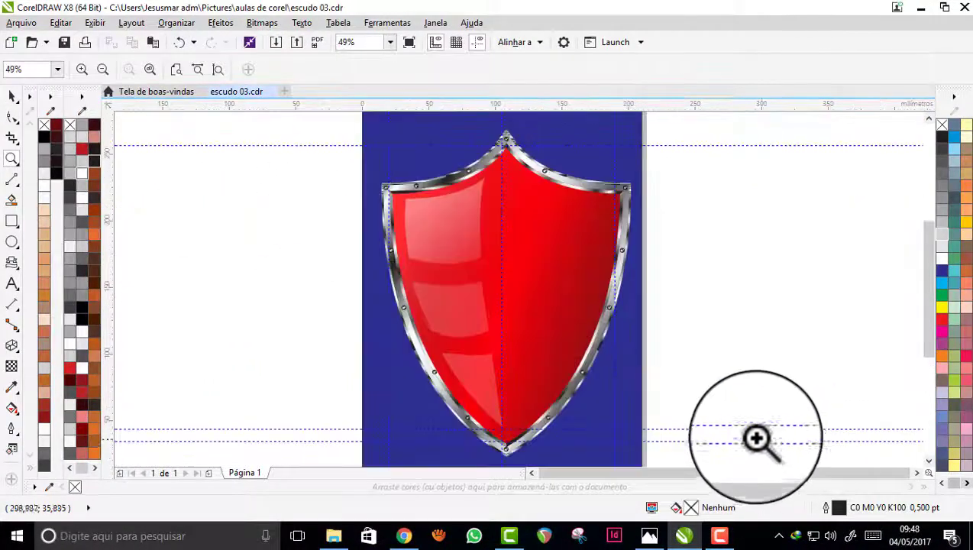
scroll(639, 417, up, 2)
click(11, 221)
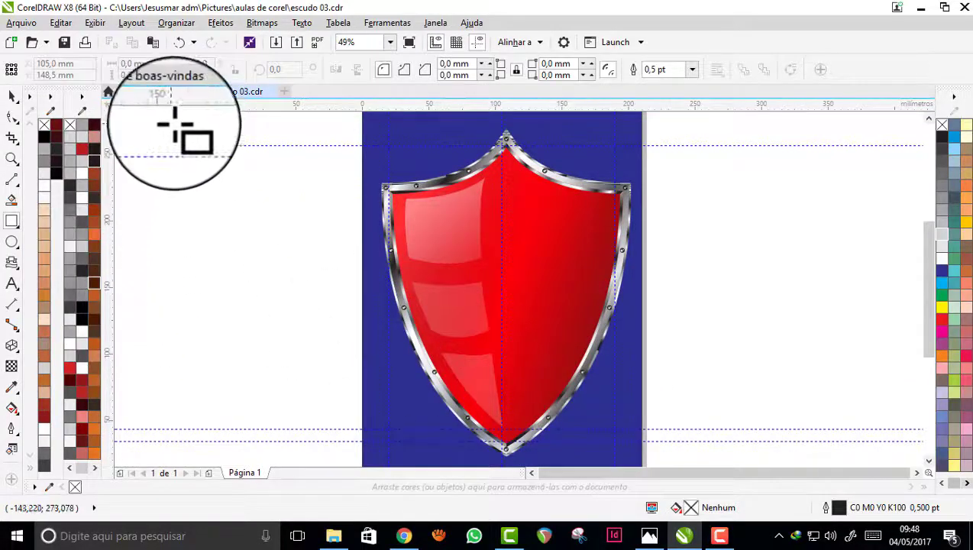
drag(179, 119, 197, 452)
drag(197, 451, 205, 454)
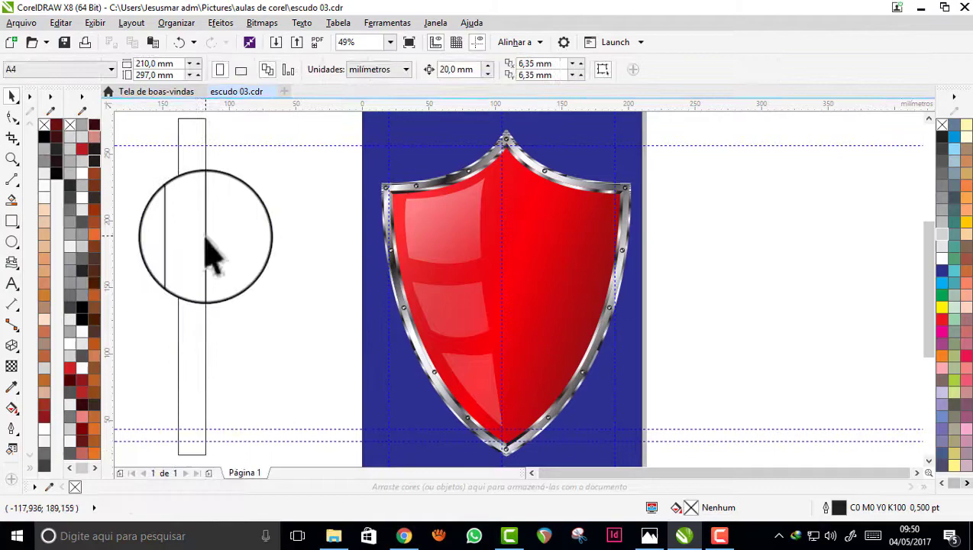
Set the outline width of the narrow rectangle to 3 pt.
click(206, 235)
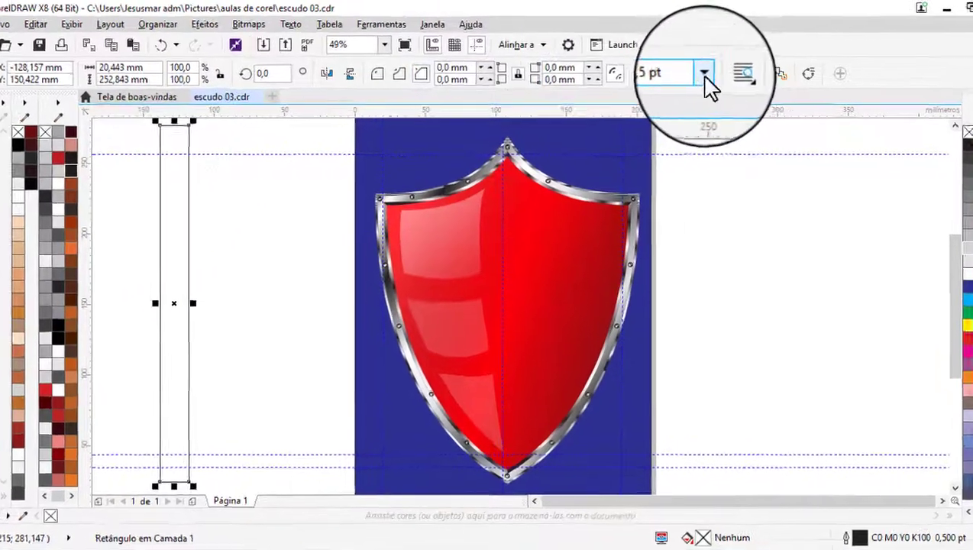
click(702, 66)
click(677, 184)
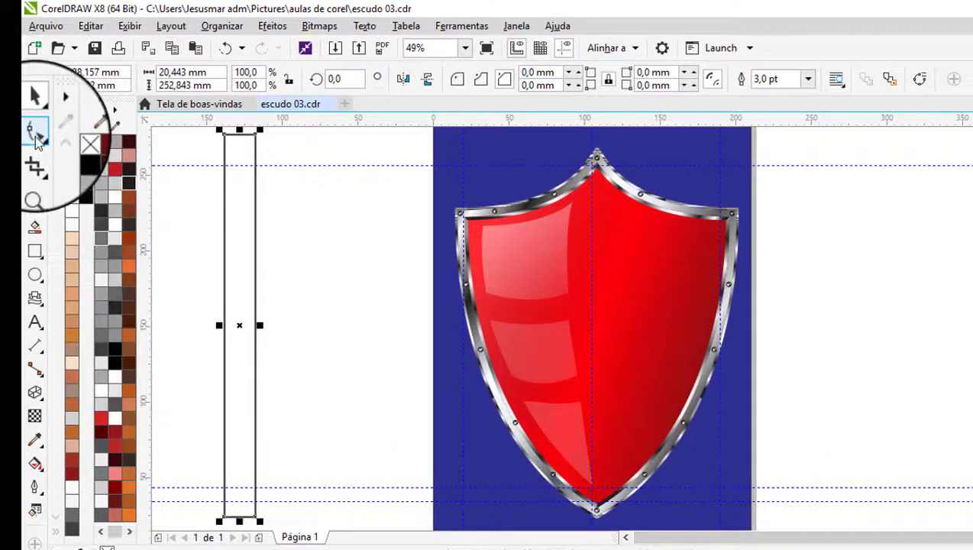
Chamfer all the rectangle's corners by about 10.2 mm with the Shape tool to turn both ends into points.
scroll(593, 329, down, 3)
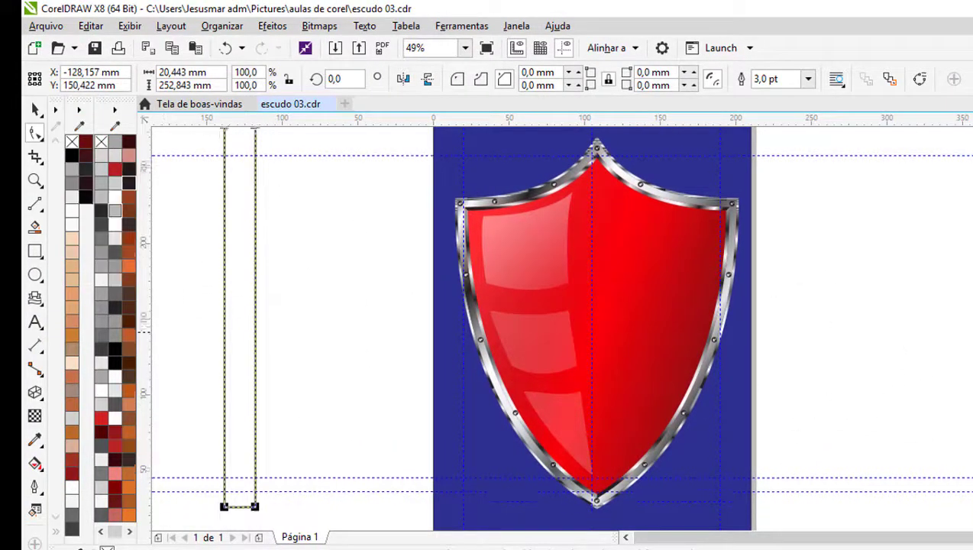
click(211, 421)
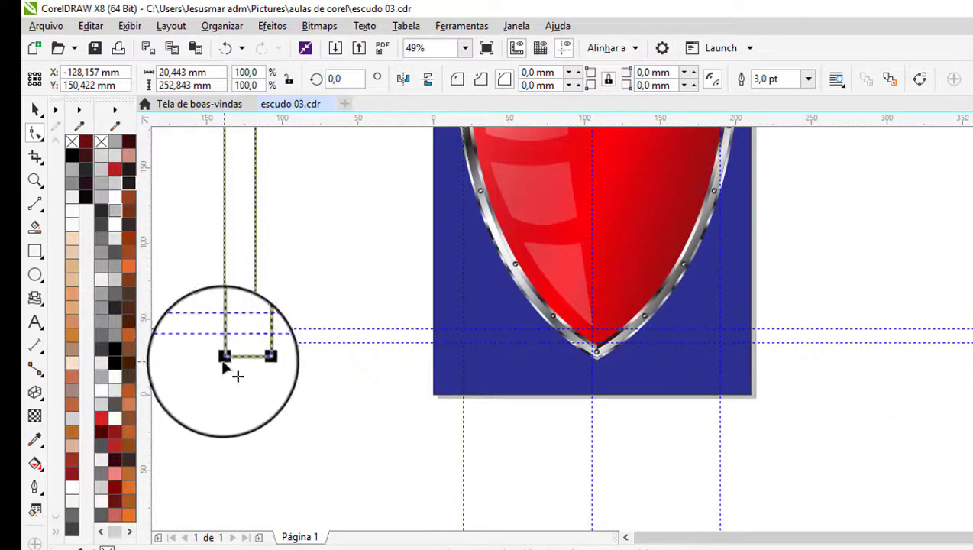
click(35, 134)
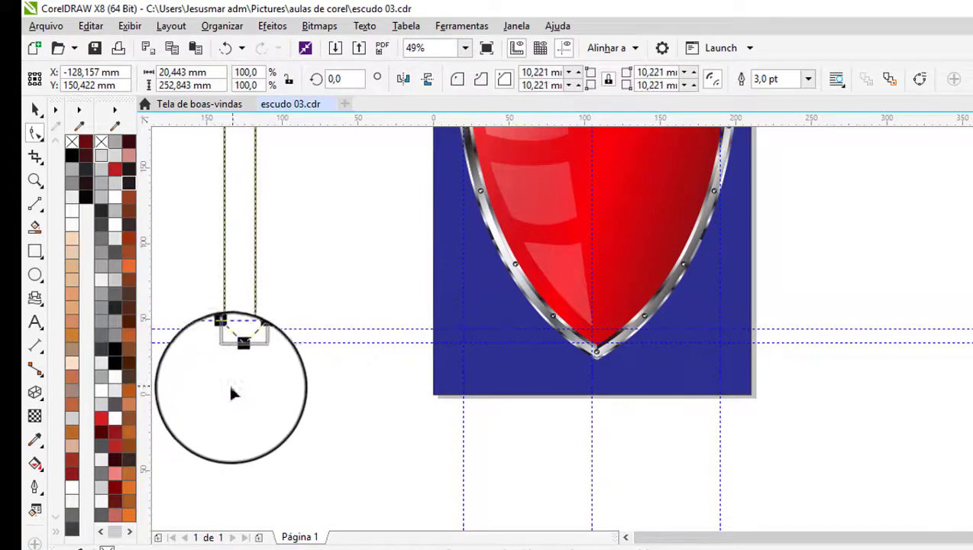
mouse_move(231, 388)
mouse_down()
mouse_move(227, 405)
mouse_move(220, 396)
mouse_up()
Convert the pointed rectangle to curves and place a vertical guideline through its centre.
click(34, 109)
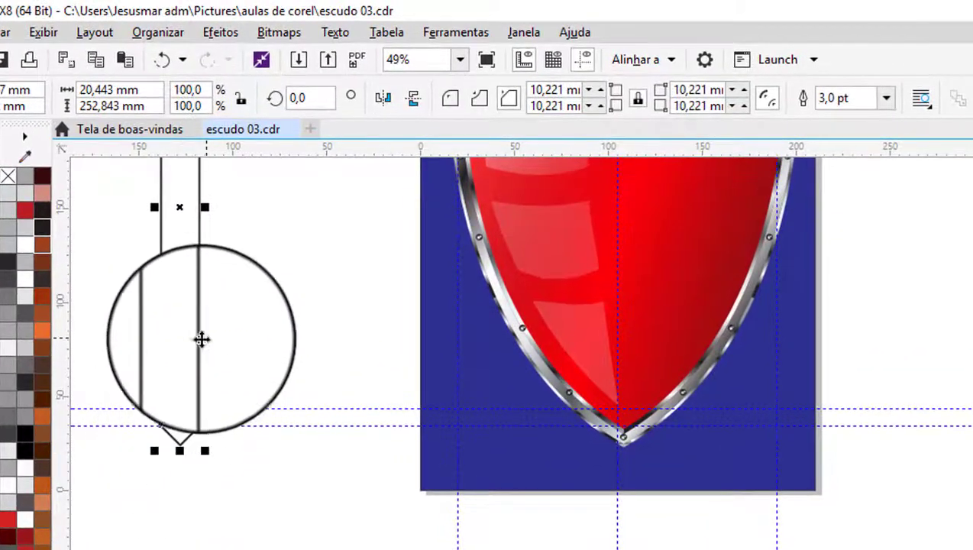
right_click(199, 350)
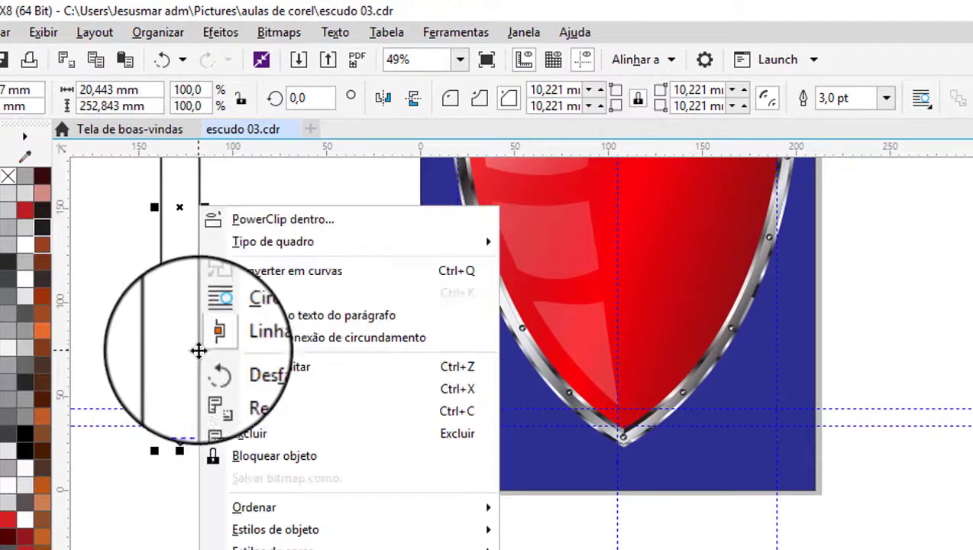
click(262, 271)
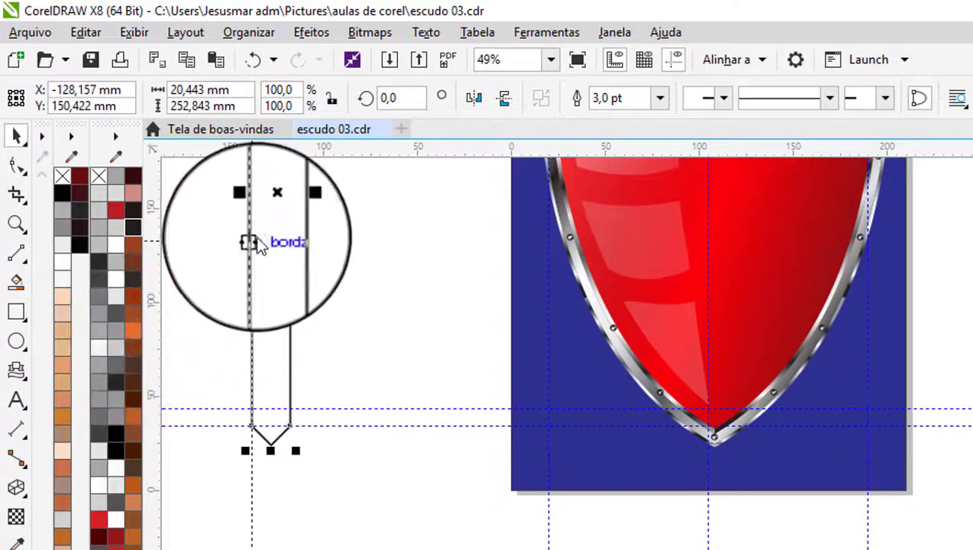
drag(260, 242, 272, 217)
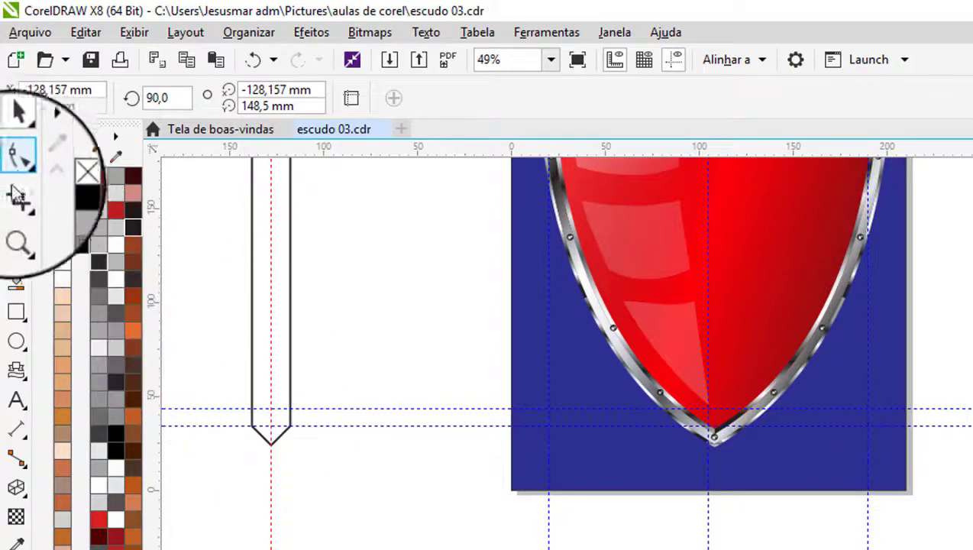
Stretch the blade's lower tip by moving its end node straight down along the vertical guideline.
click(17, 223)
drag(193, 357, 422, 499)
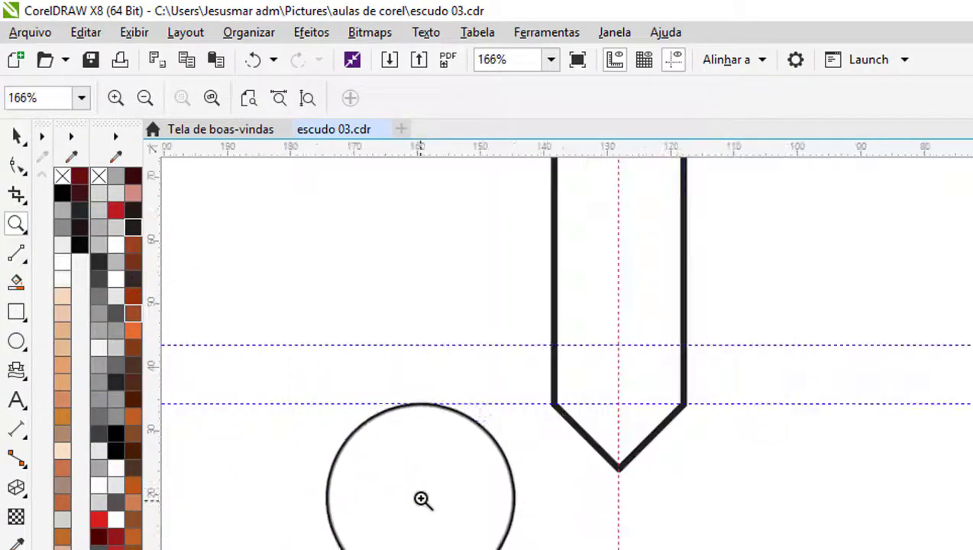
click(17, 165)
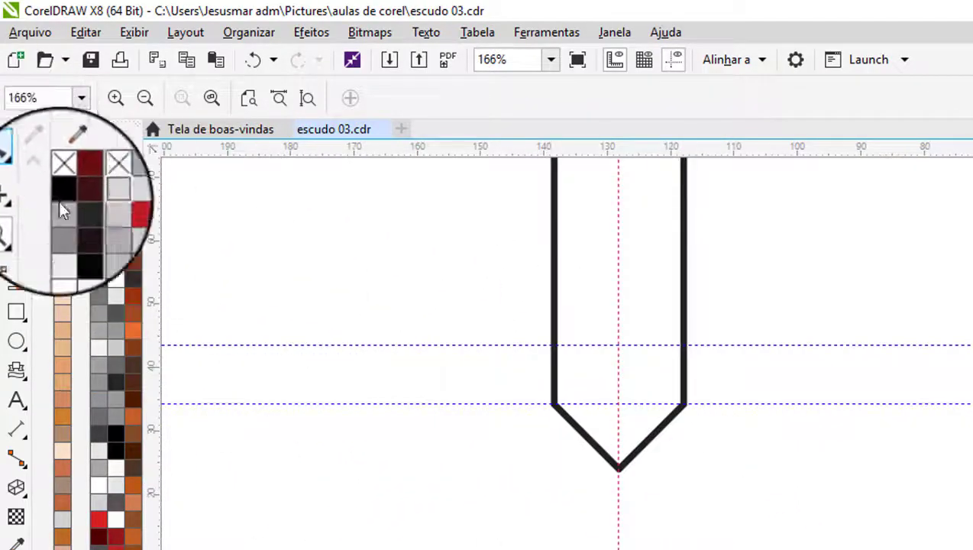
click(641, 448)
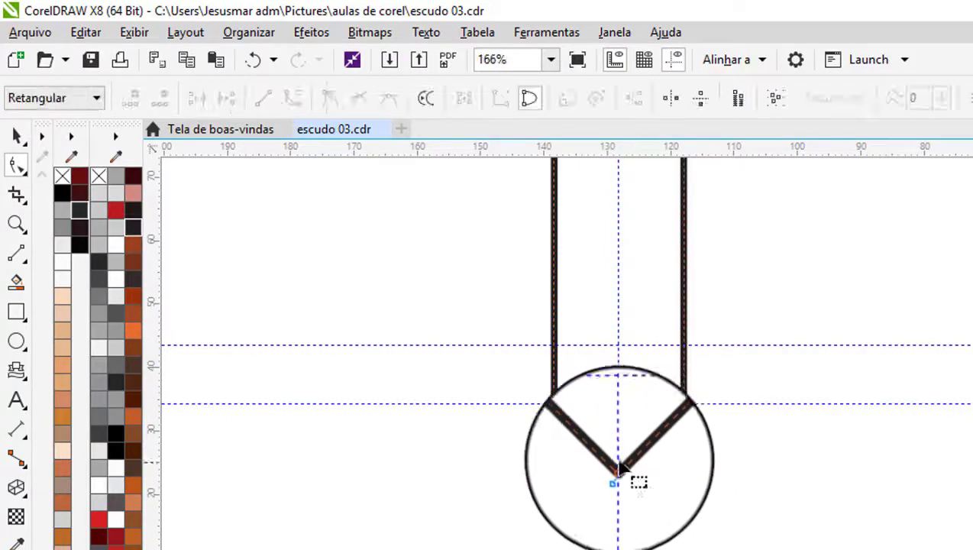
drag(621, 475, 622, 524)
click(620, 469)
drag(618, 473, 620, 549)
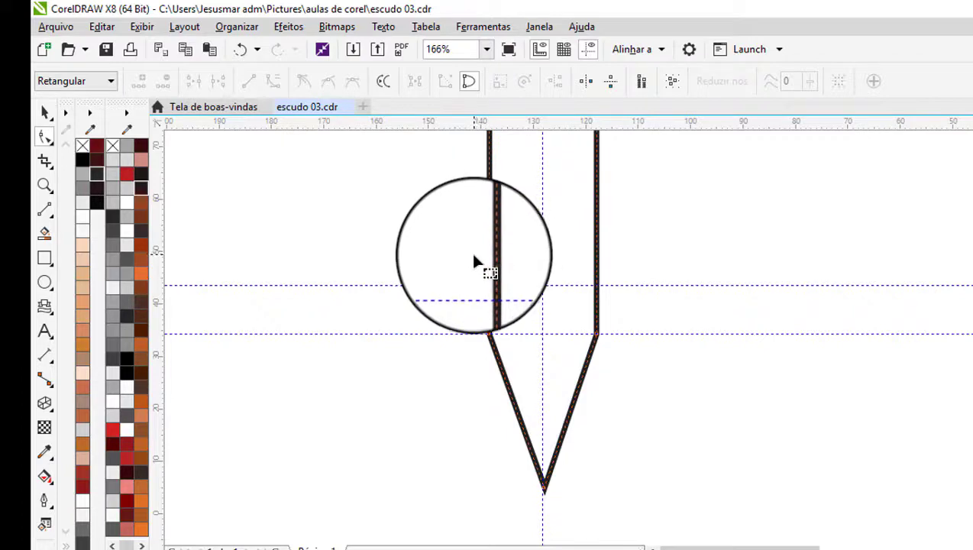
Draw a straight 2-point line through the middle of the blade from its upper tip to its lower tip.
scroll(472, 261, down, 3)
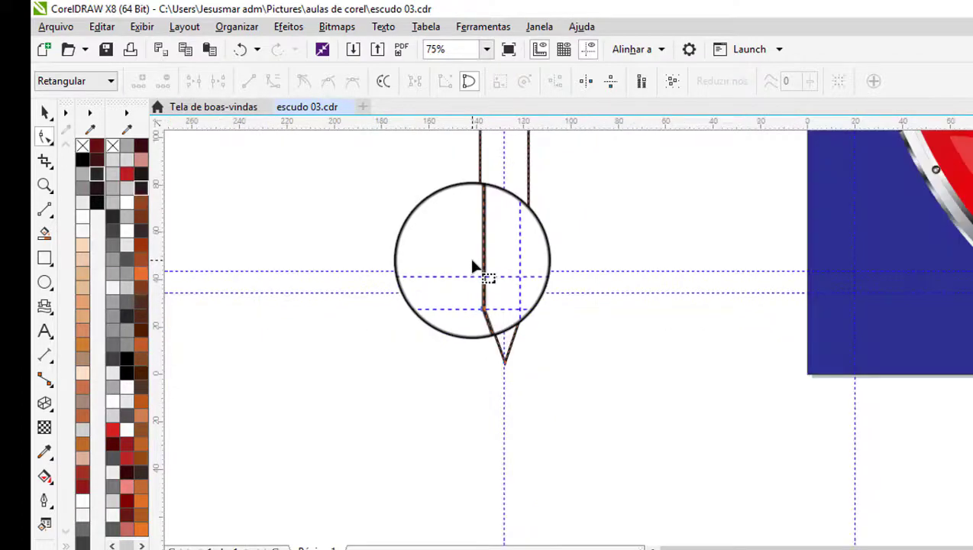
scroll(568, 336, up, 3)
scroll(569, 336, down, 1)
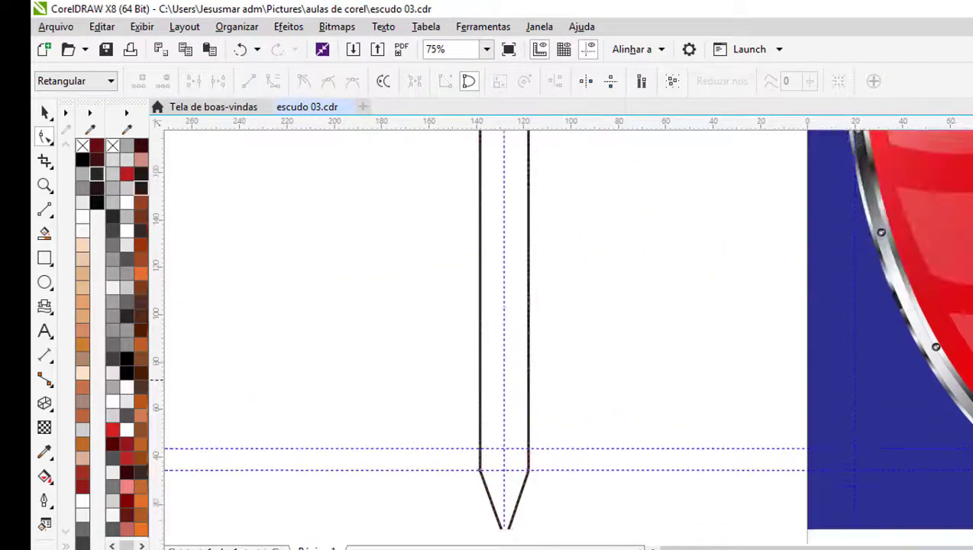
scroll(568, 348, down, 1)
scroll(825, 315, up, 2)
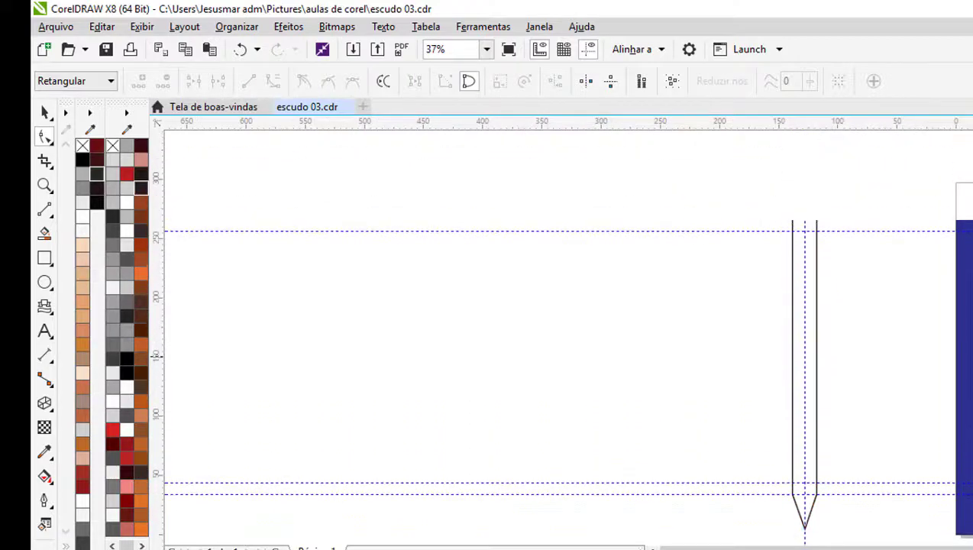
click(45, 186)
mouse_move(778, 180)
mouse_down()
mouse_move(769, 328)
mouse_move(886, 519)
mouse_up()
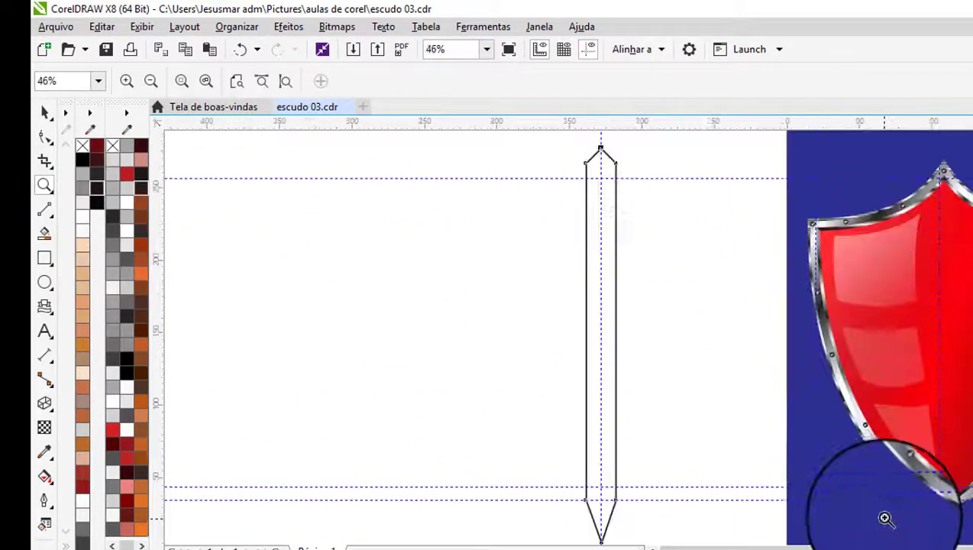
click(48, 207)
click(52, 217)
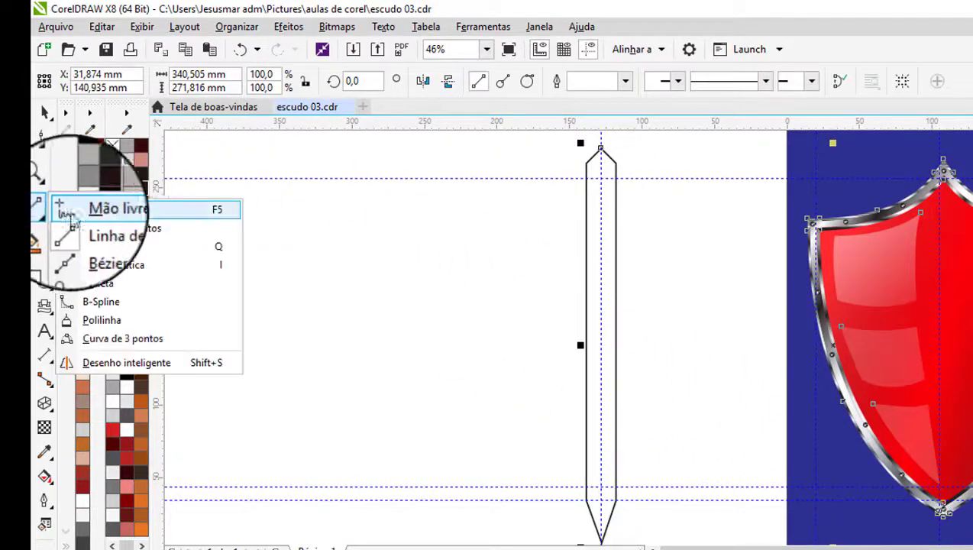
click(120, 230)
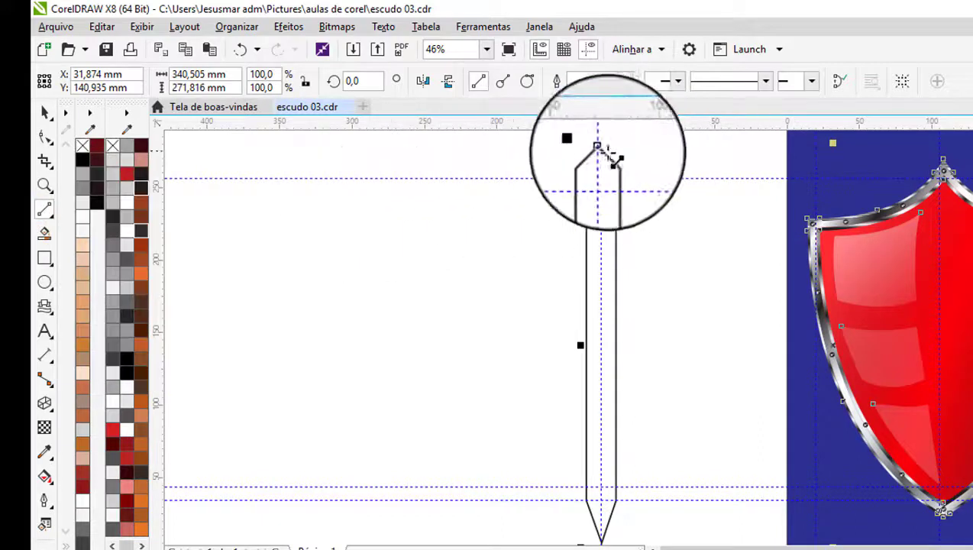
drag(601, 147, 608, 500)
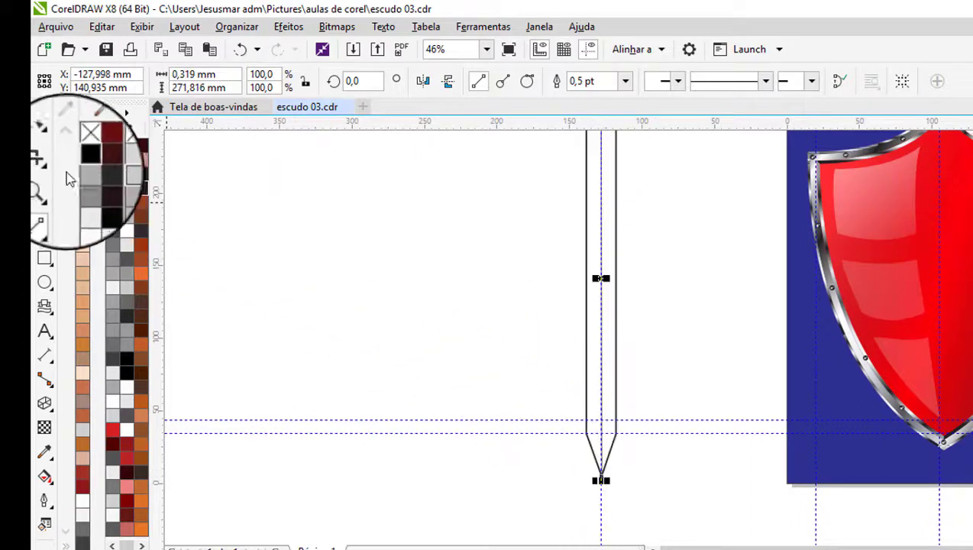
Fill the left and right halves of the blade with blue as separate shapes using the Smart Fill tool.
click(45, 185)
drag(479, 202, 718, 501)
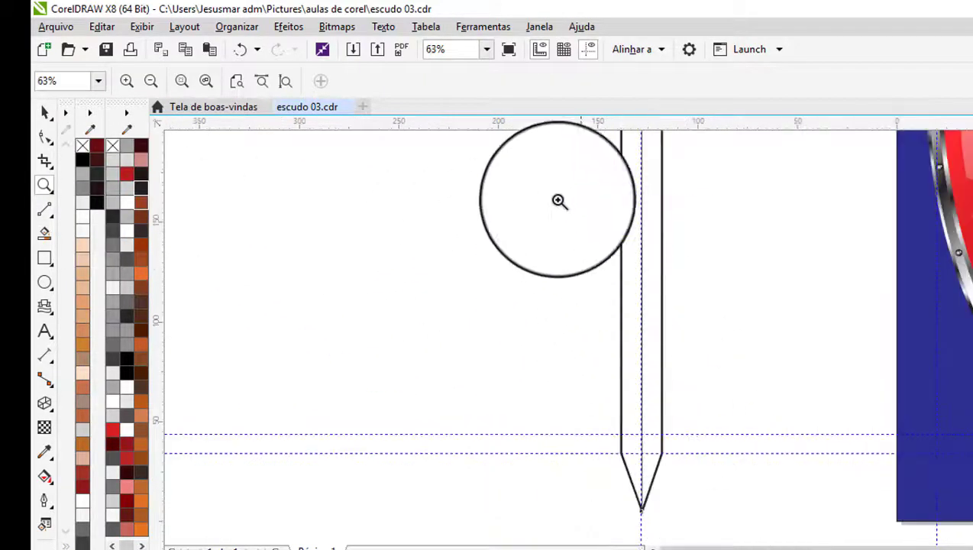
drag(536, 196, 790, 504)
drag(480, 277, 649, 463)
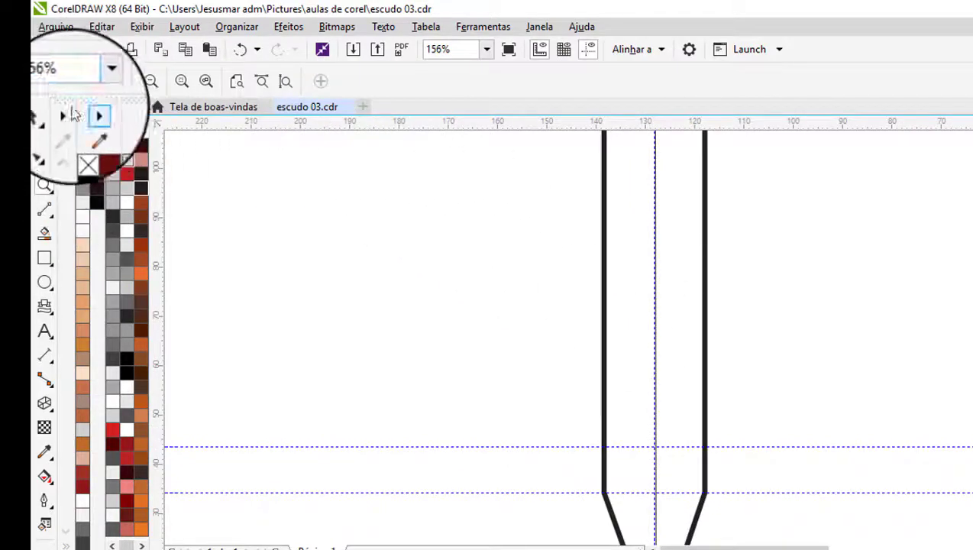
click(48, 233)
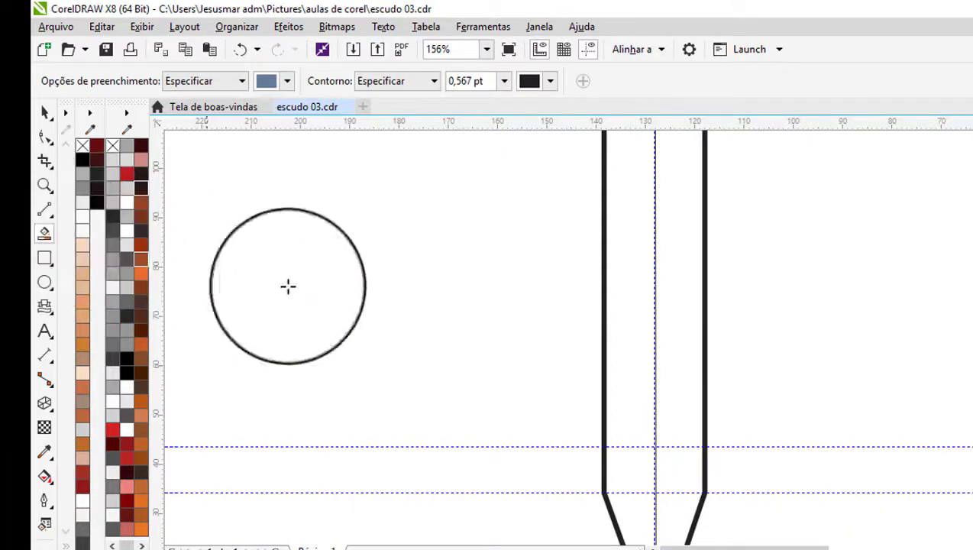
click(629, 315)
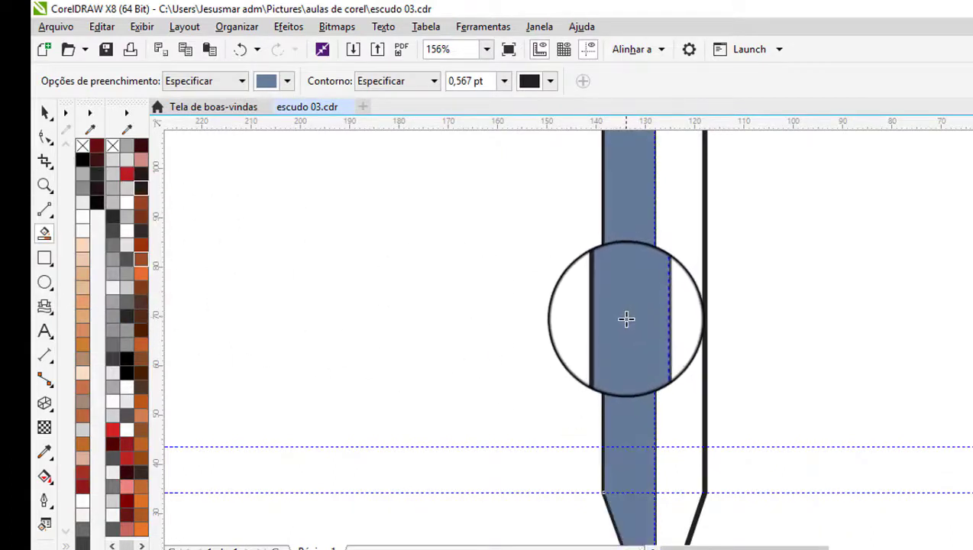
click(680, 303)
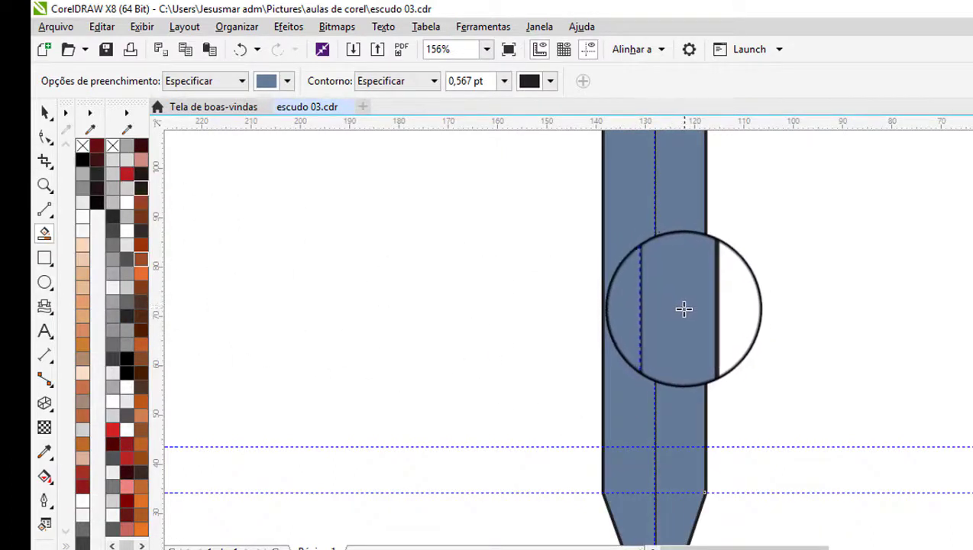
key(F4)
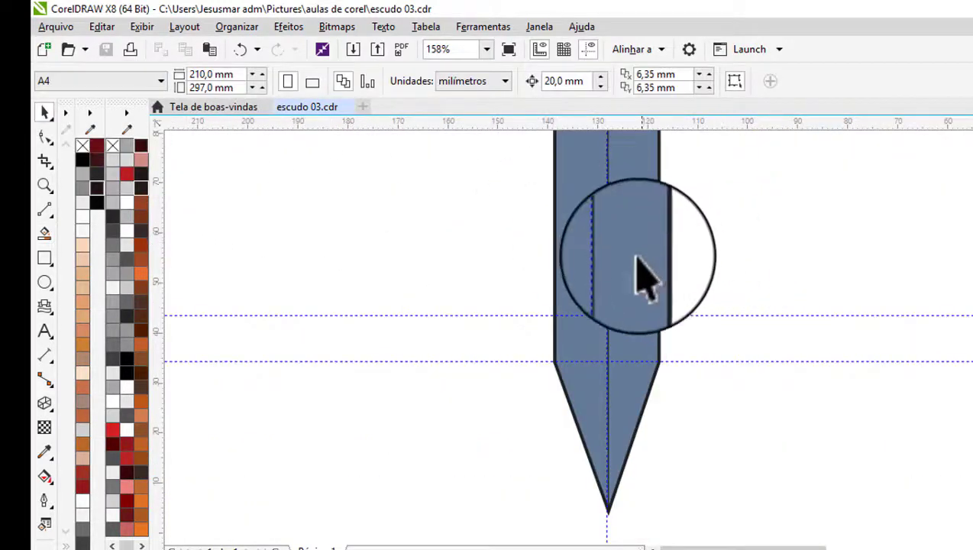
click(640, 262)
click(704, 304)
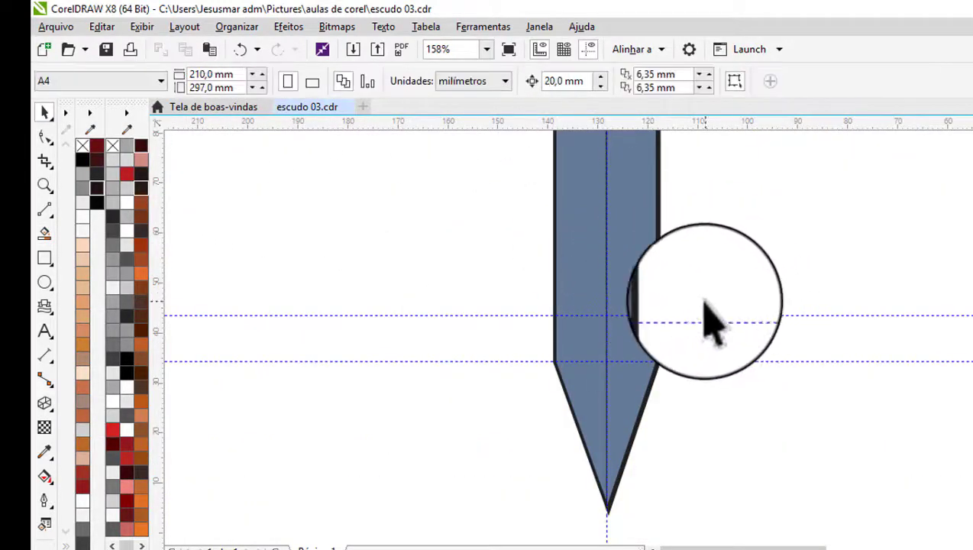
click(670, 280)
click(723, 260)
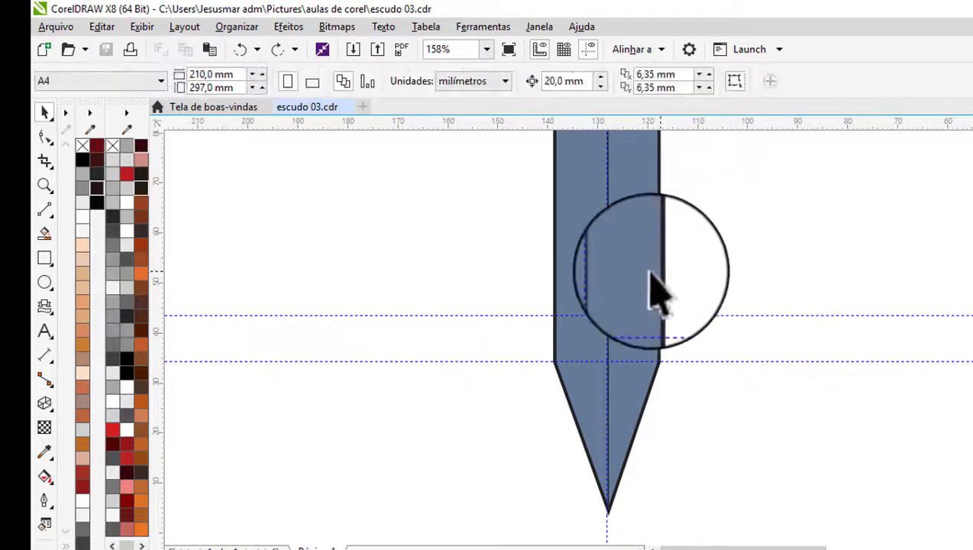
Apply a horizontal black-to-white linear gradient to the blade's right half and give the left half the same gradient.
click(651, 275)
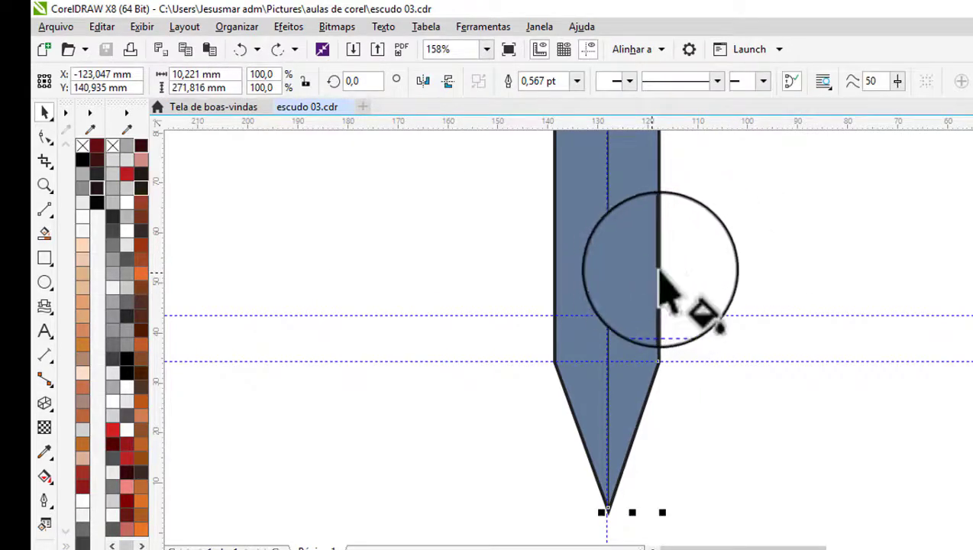
key(g)
drag(623, 271, 716, 269)
drag(608, 269, 669, 275)
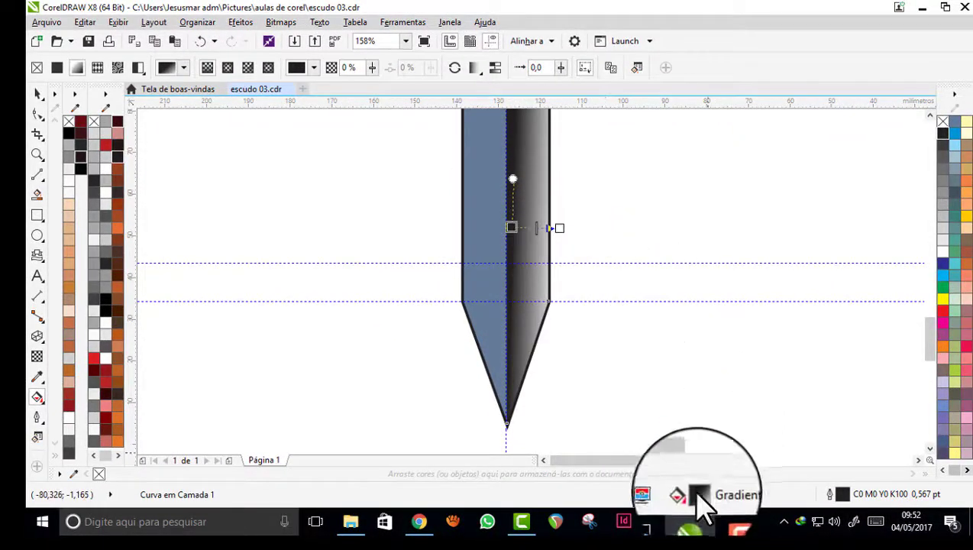
click(478, 223)
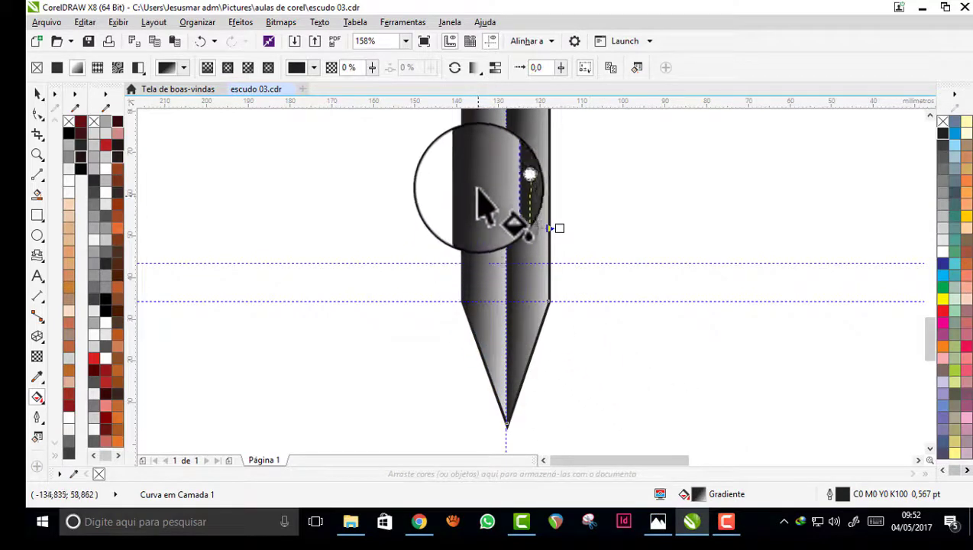
mouse_move(926, 336)
mouse_down()
mouse_move(912, 254)
mouse_move(911, 328)
mouse_up()
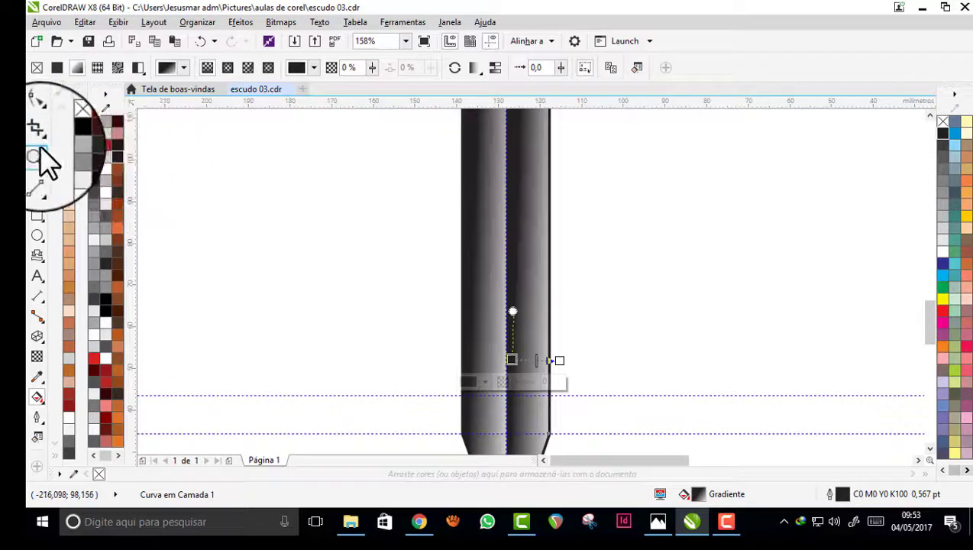
Adjust the linear gradient on the blade's left half to run horizontally from black at the outer edge to white just past the centre line.
key(z)
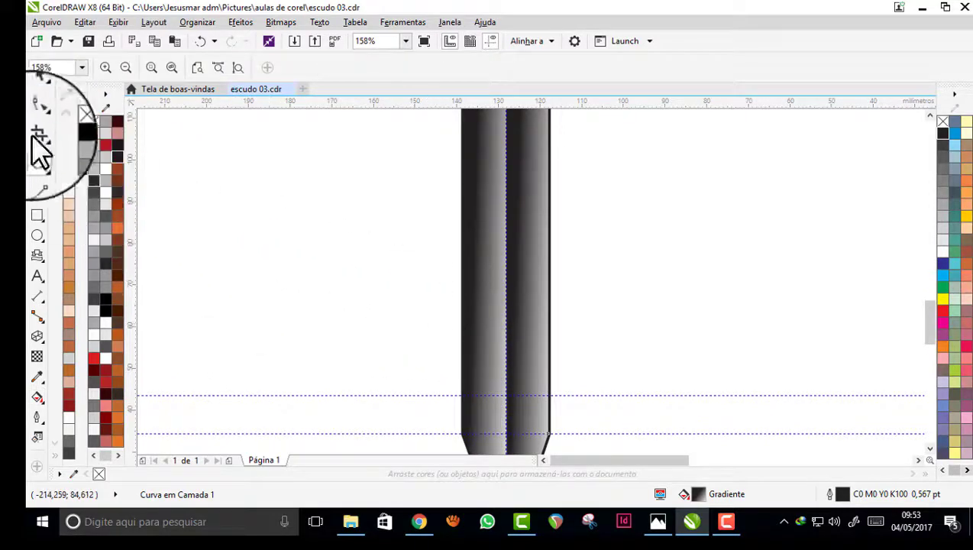
click(37, 93)
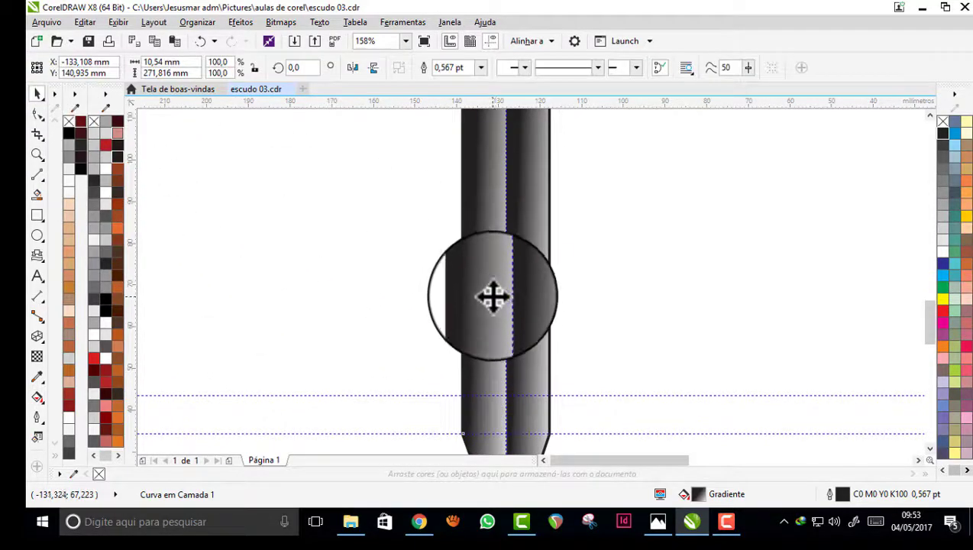
key(g)
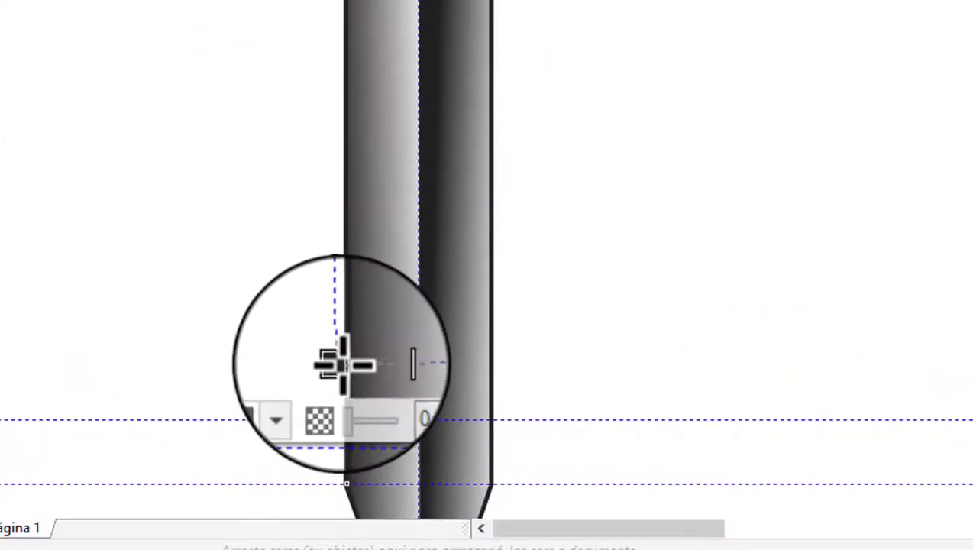
mouse_move(337, 260)
mouse_down()
mouse_move(315, 226)
mouse_move(195, 277)
mouse_move(245, 255)
mouse_move(178, 261)
mouse_move(326, 213)
mouse_move(347, 219)
mouse_move(346, 36)
mouse_up()
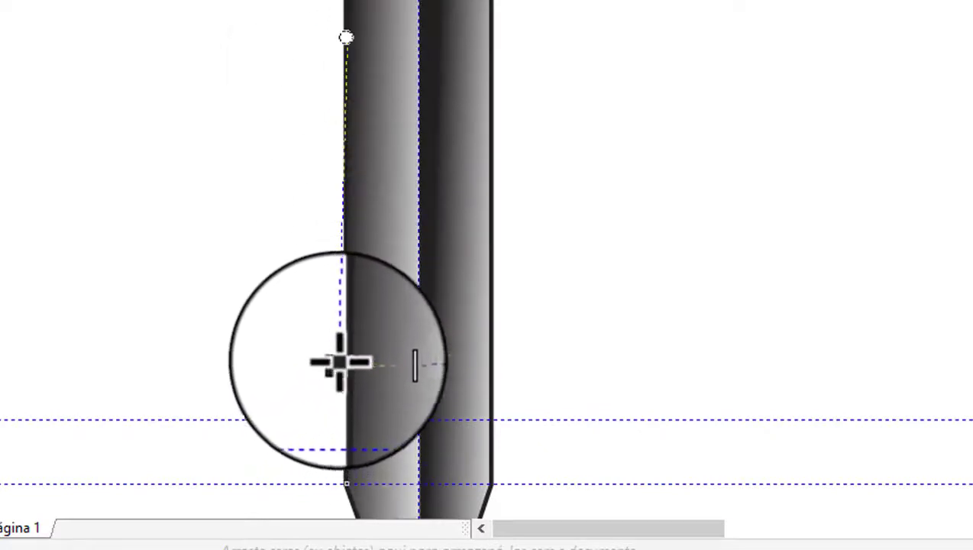
drag(340, 363, 337, 361)
drag(355, 41, 335, 36)
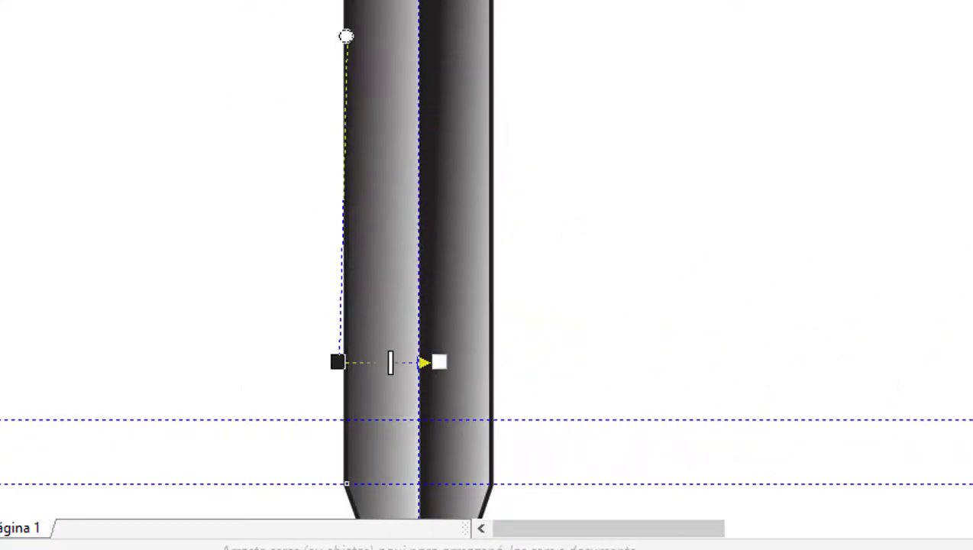
scroll(487, 260, up, 5)
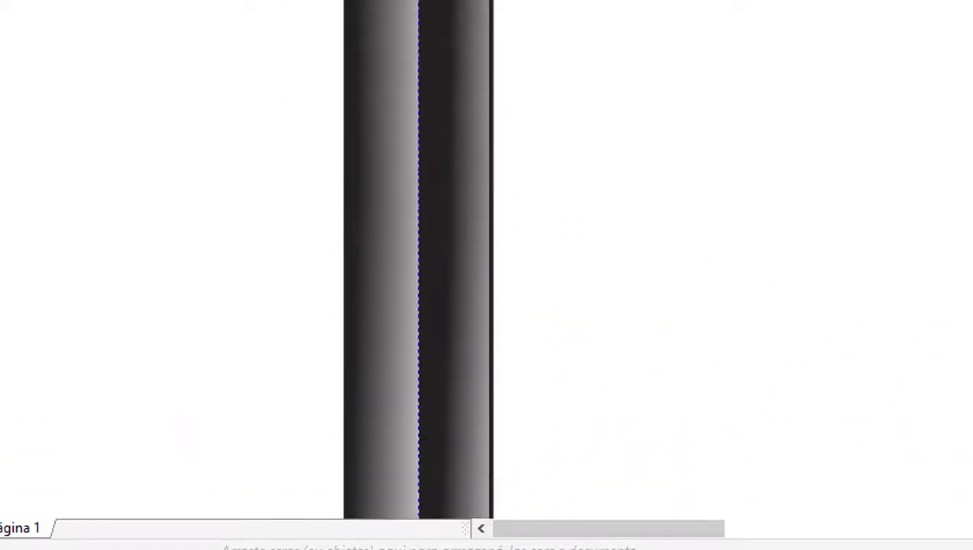
scroll(487, 259, up, 3)
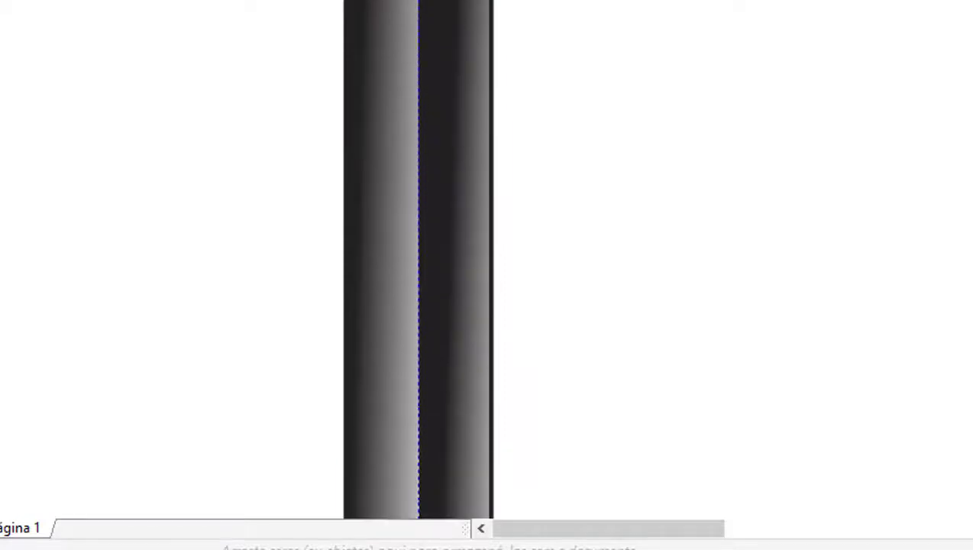
key(F3)
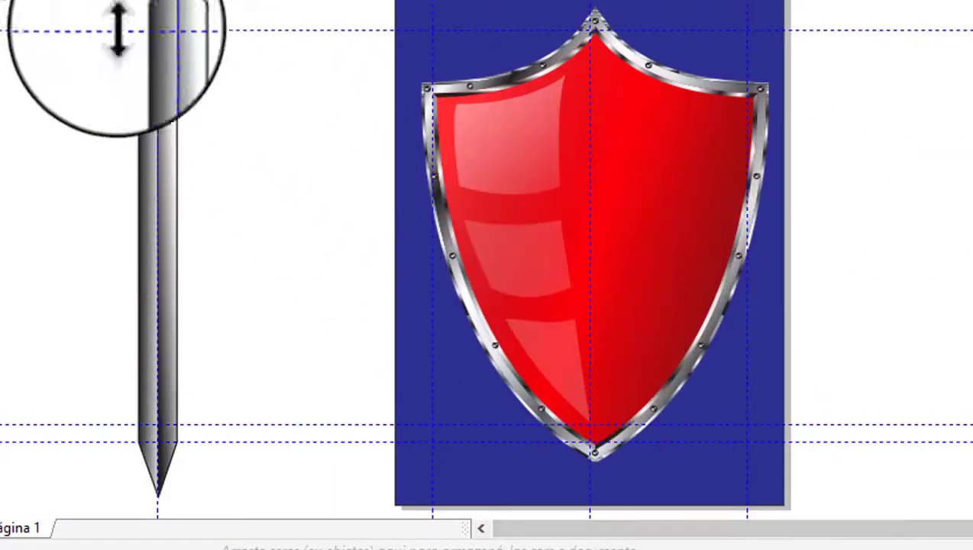
scroll(284, 527, down, 2)
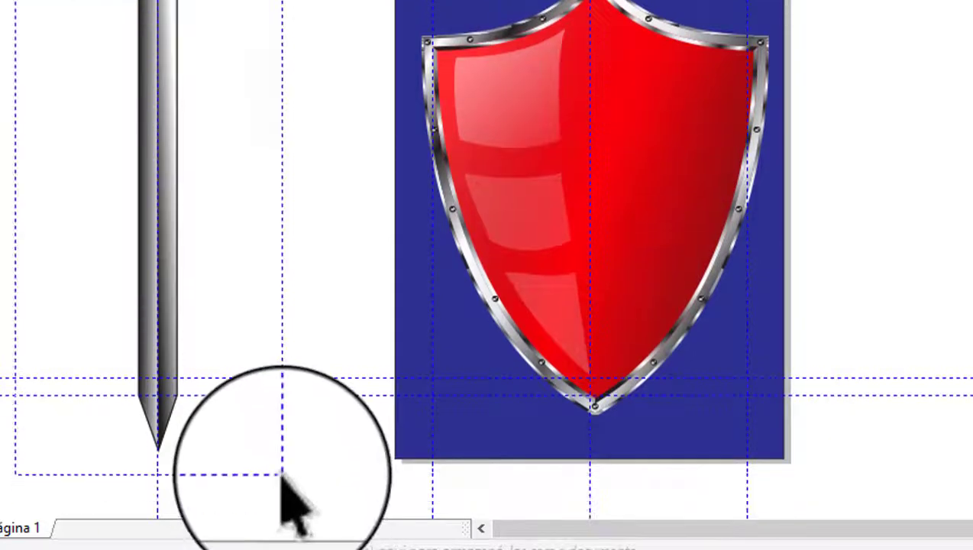
key(Tab)
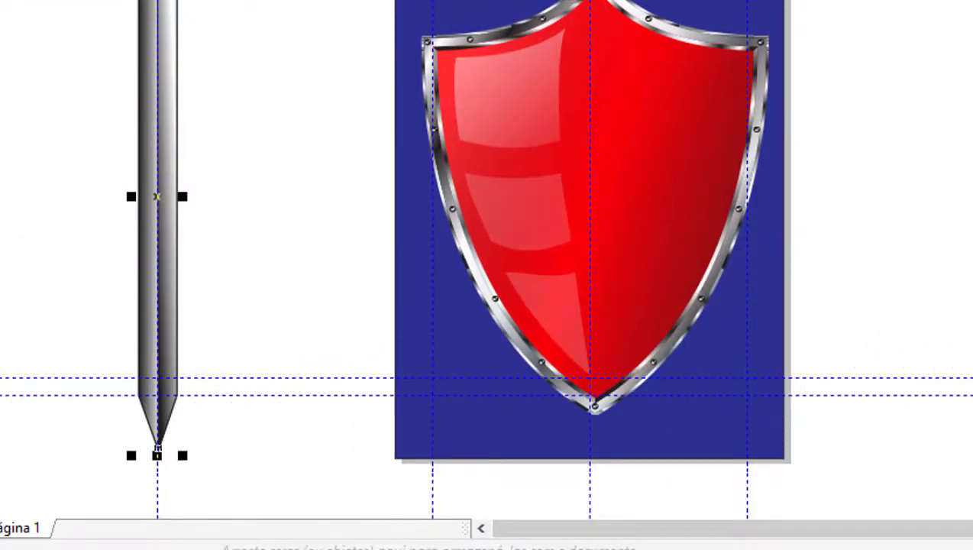
key(Escape)
Draw a narrow upright ellipse over the blade's upper end, about 16 mm wide and 147 mm tall, and fill it with red.
scroll(921, 237, up, 3)
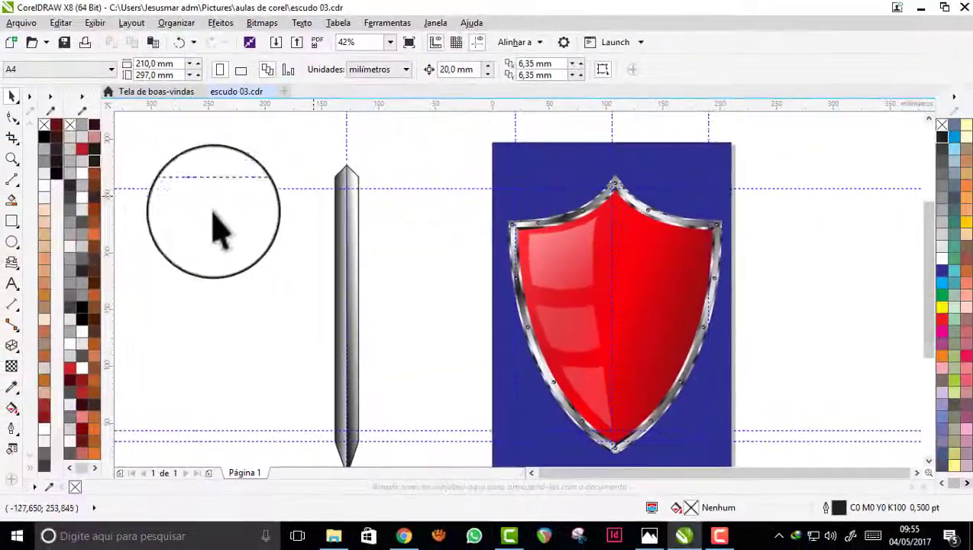
click(11, 241)
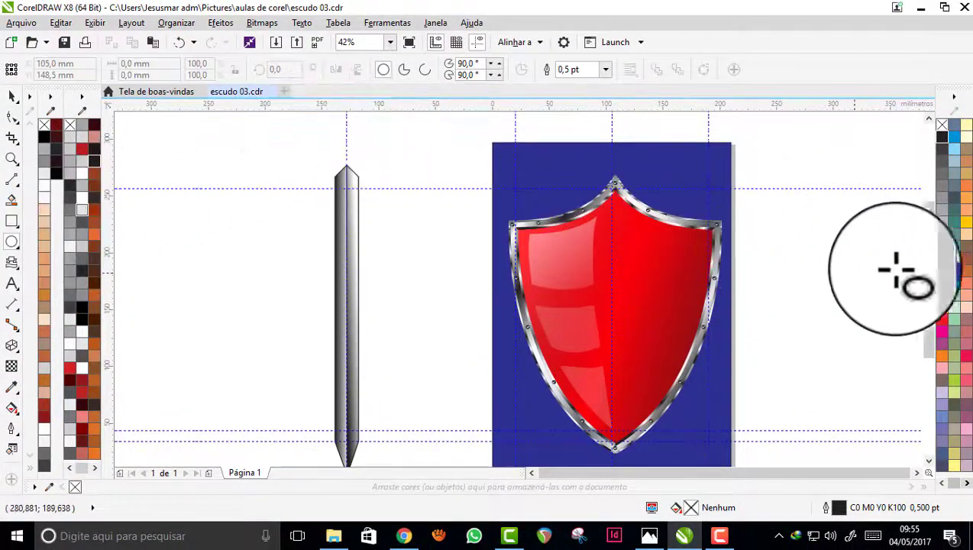
drag(929, 253, 929, 233)
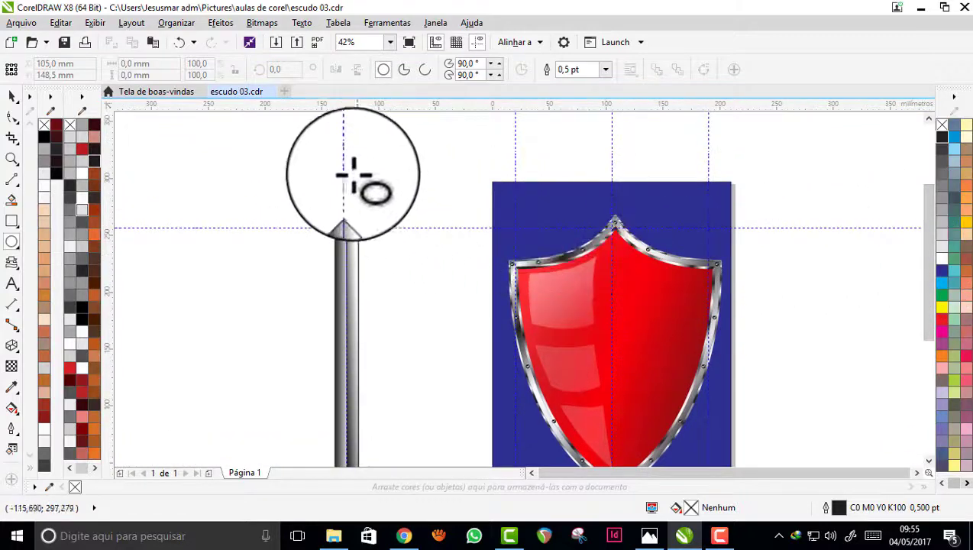
drag(339, 147, 355, 227)
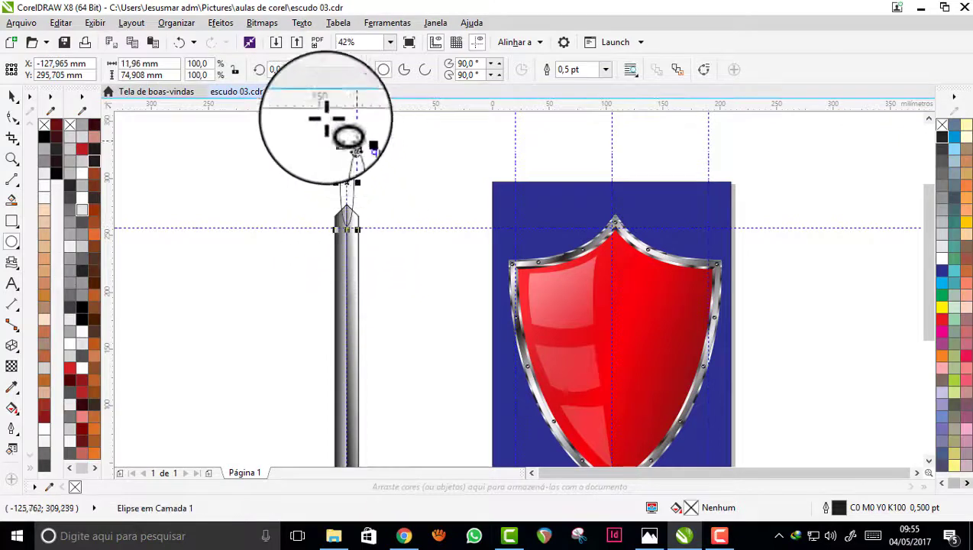
mouse_move(346, 136)
mouse_down()
mouse_move(347, 114)
mouse_move(347, 147)
mouse_up()
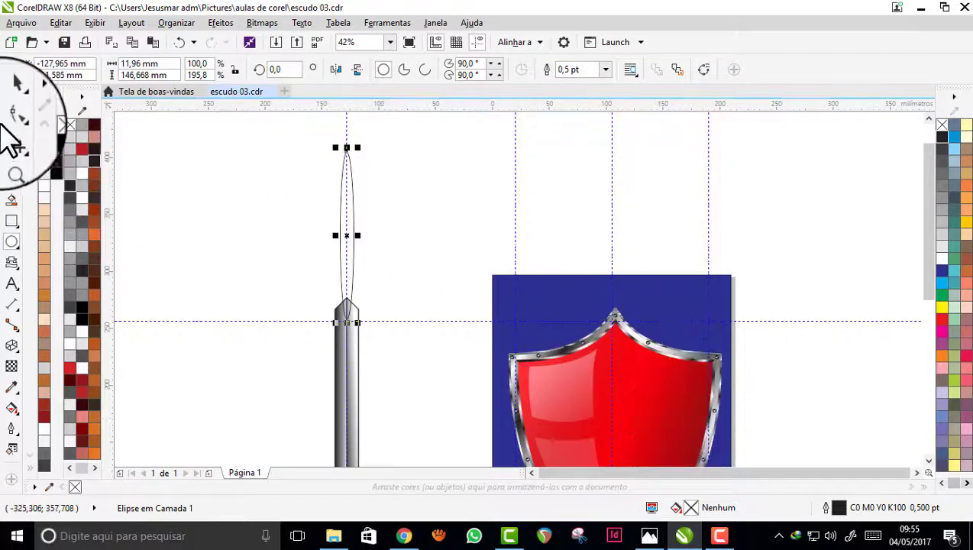
click(942, 320)
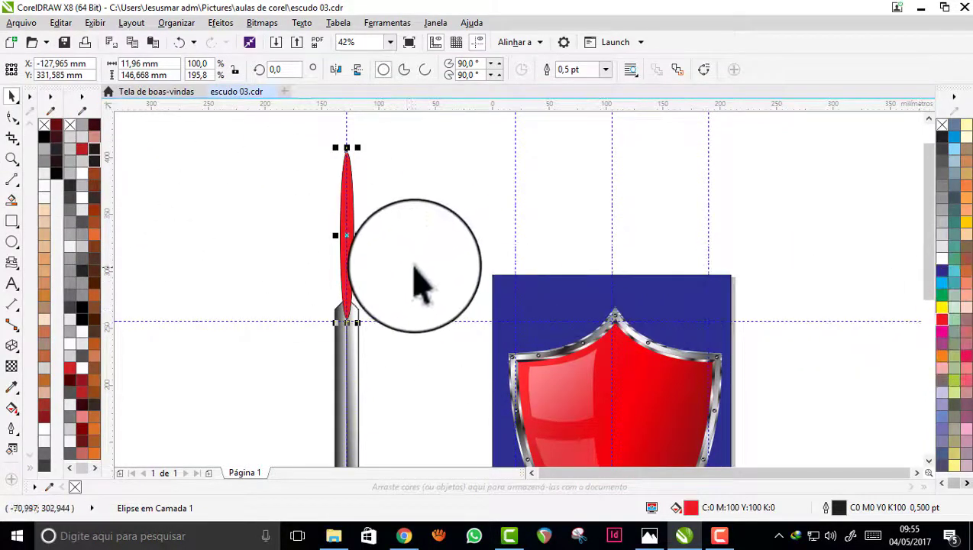
scroll(260, 227, up, 3)
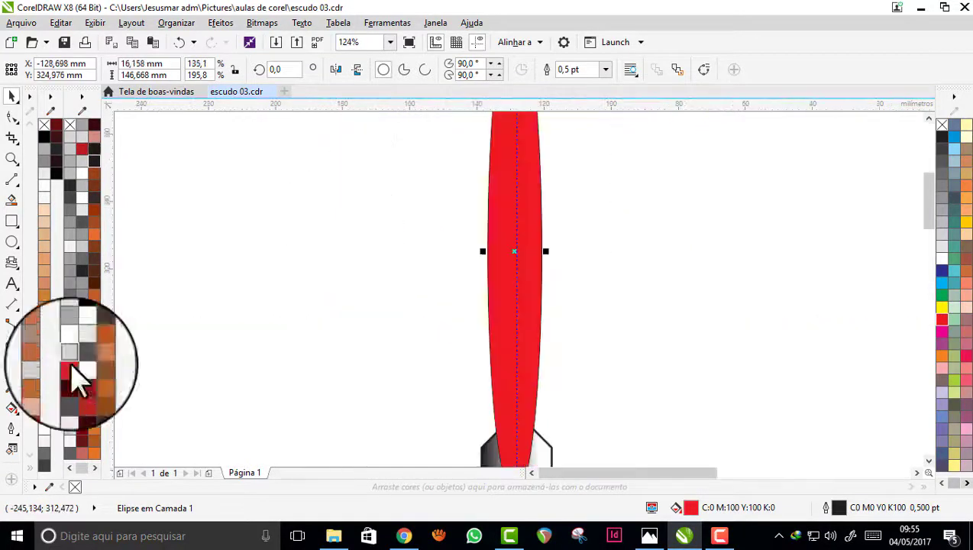
Apply a horizontal red-to-white linear gradient across the width of the red ellipse.
key(g)
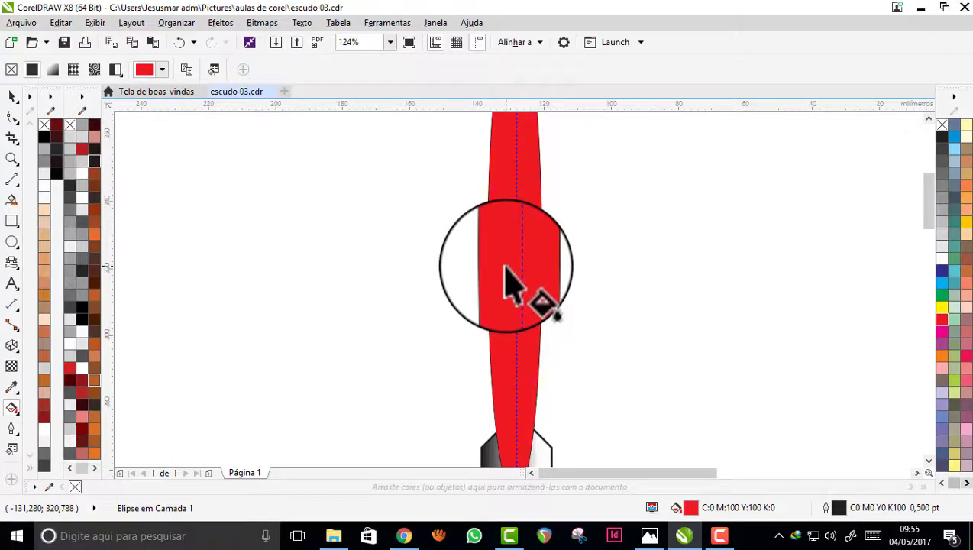
drag(506, 264, 588, 261)
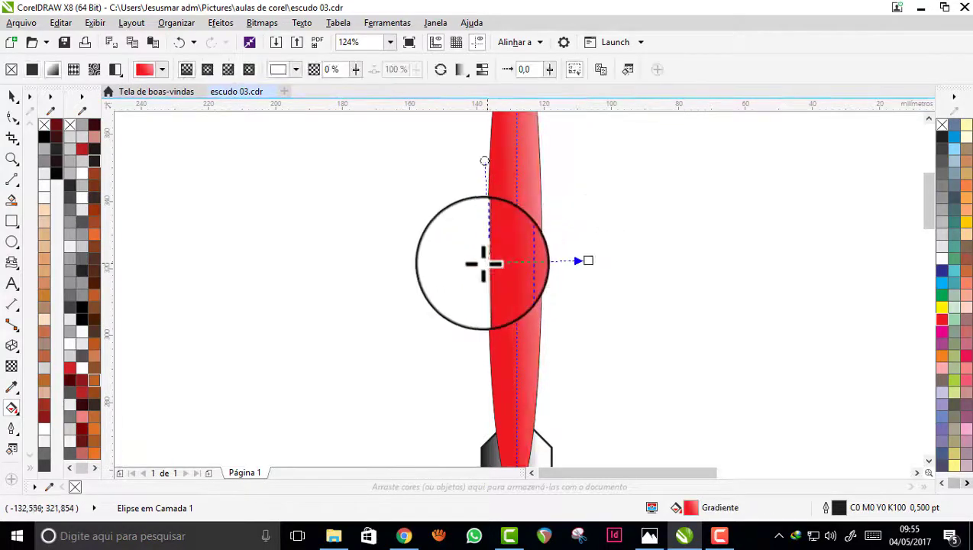
drag(487, 264, 488, 262)
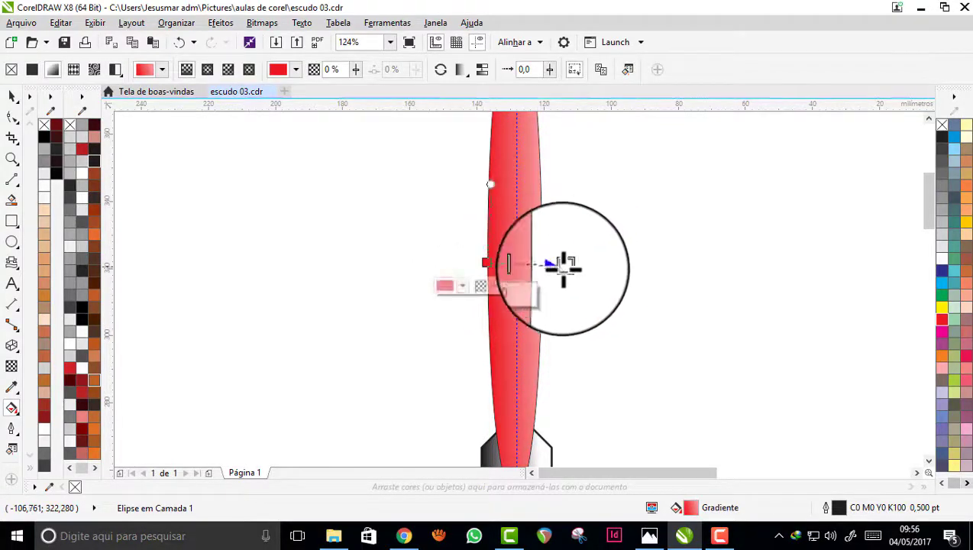
click(545, 263)
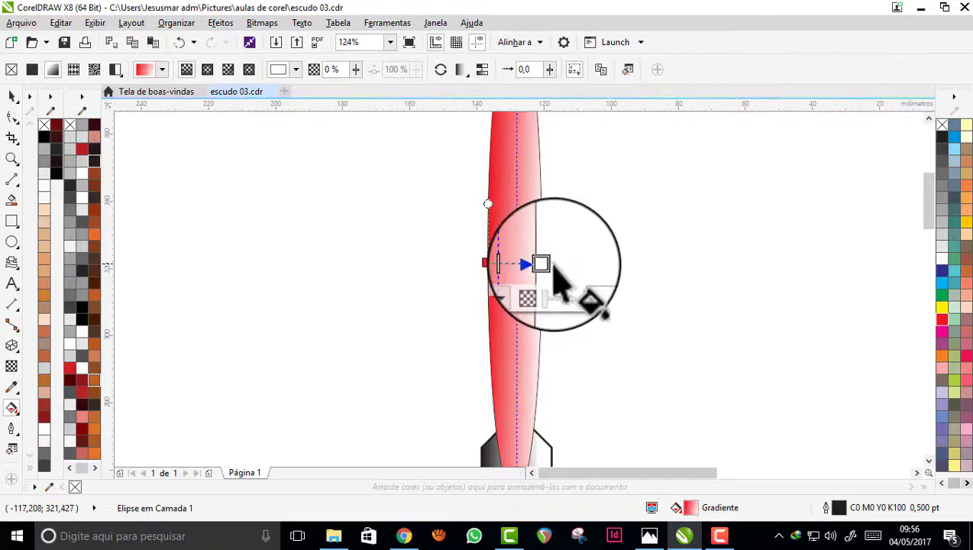
Make the gradient's white end red, add a white stop in the middle, and align both red ends with the ellipse's edges.
click(942, 320)
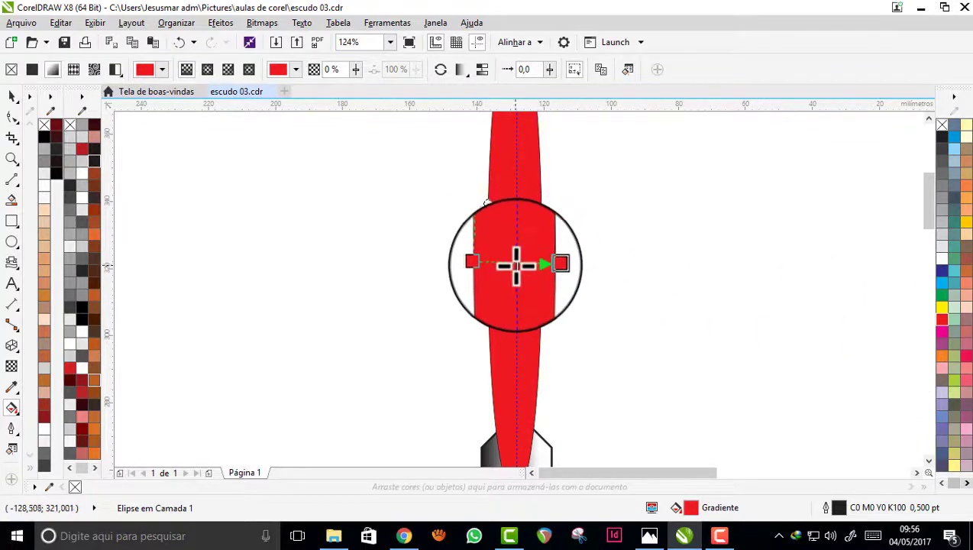
drag(942, 258, 676, 250)
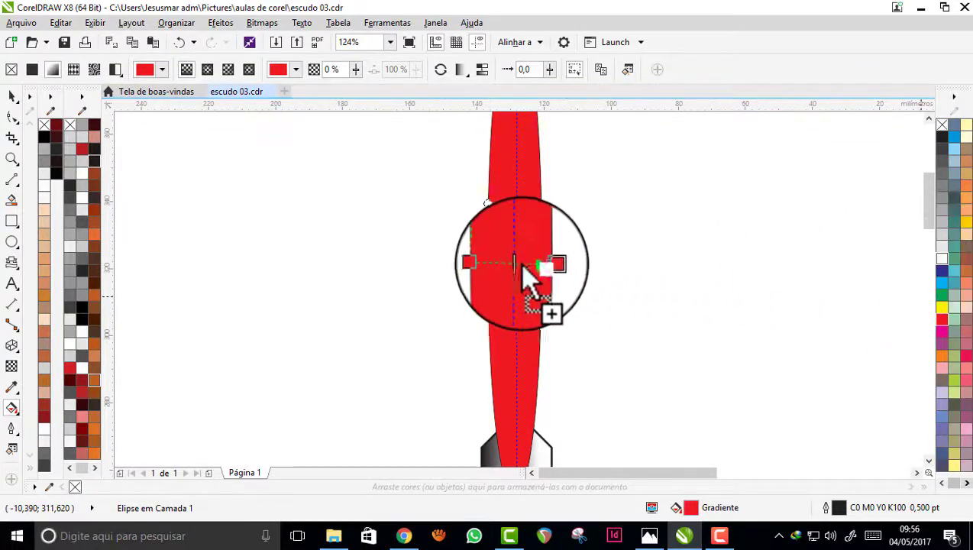
drag(517, 265, 543, 252)
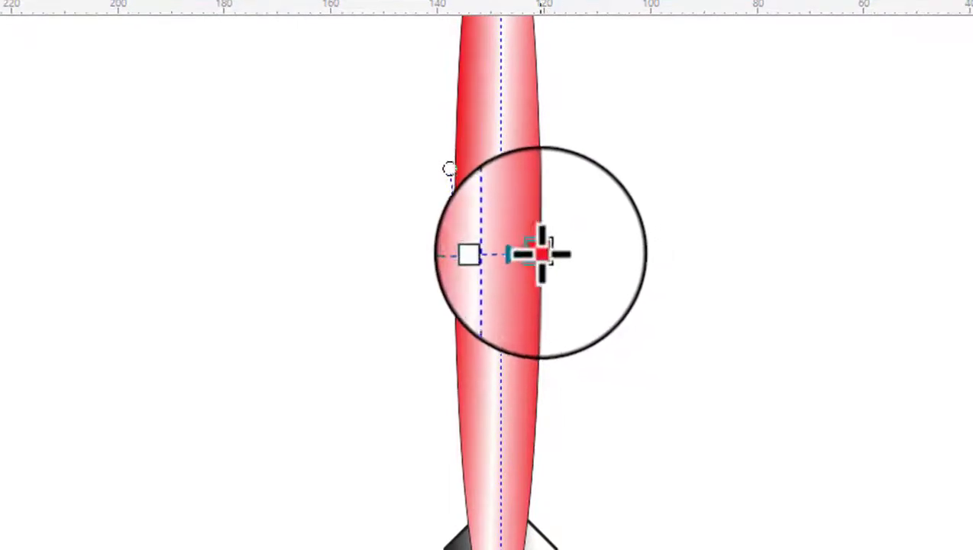
drag(455, 257, 476, 252)
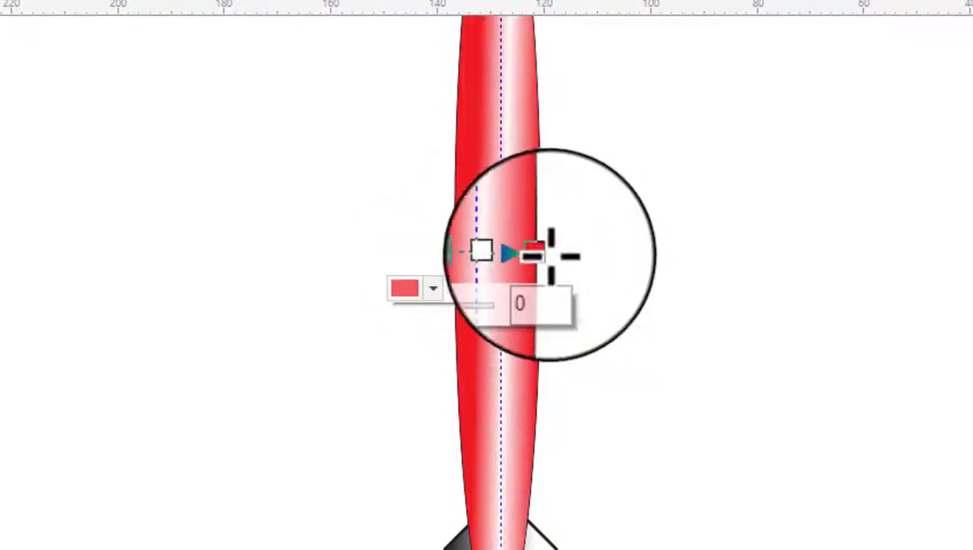
drag(547, 252, 529, 251)
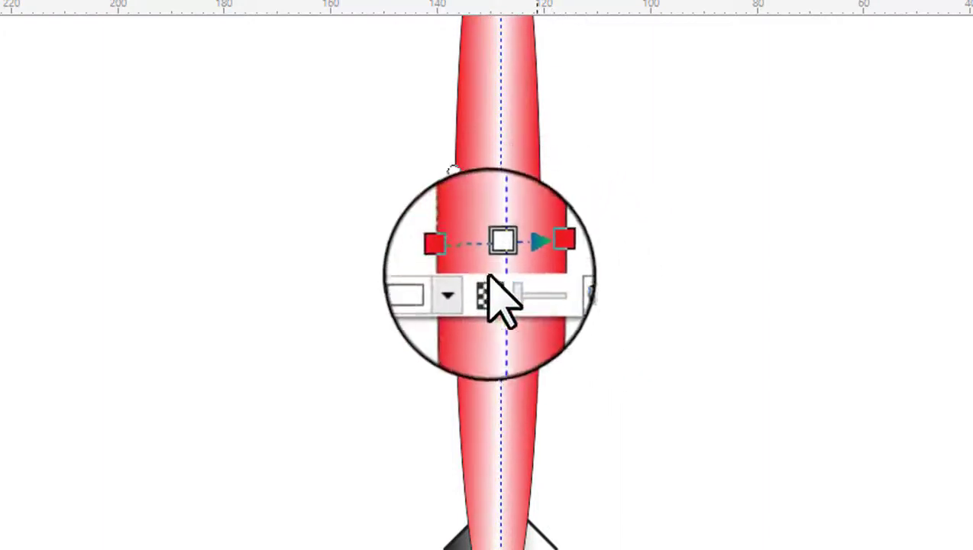
Darken the red stop at the ellipse's left edge to C15 M100 Y100 K11.
click(451, 255)
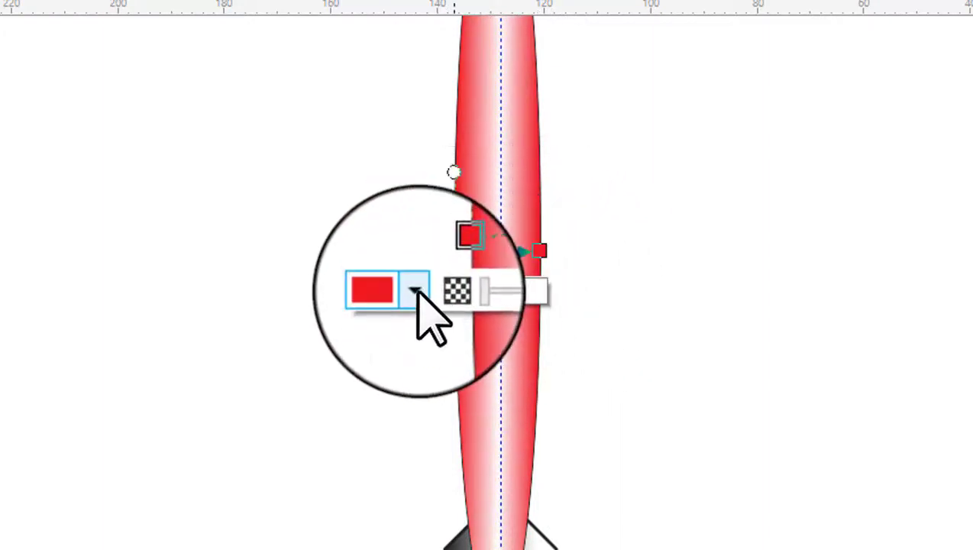
click(416, 289)
click(508, 432)
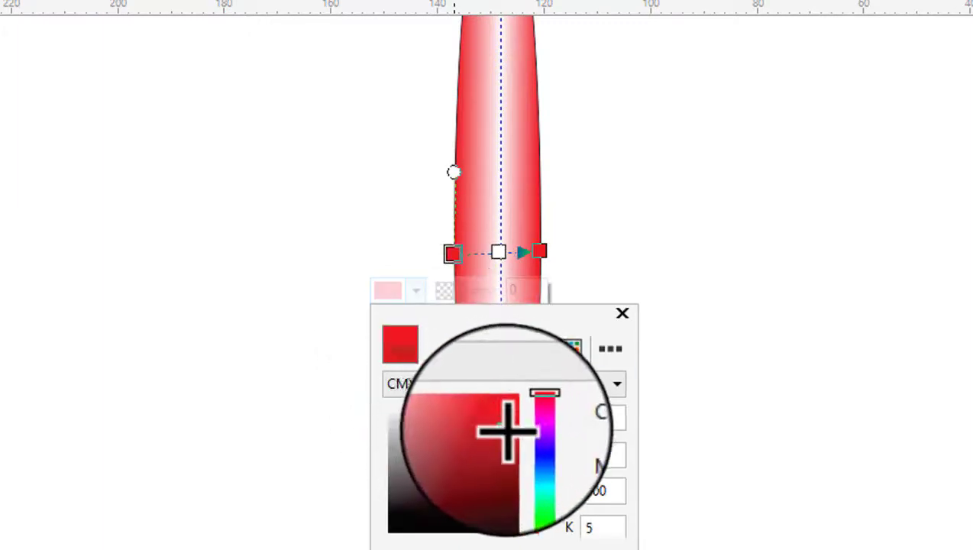
drag(504, 424, 513, 443)
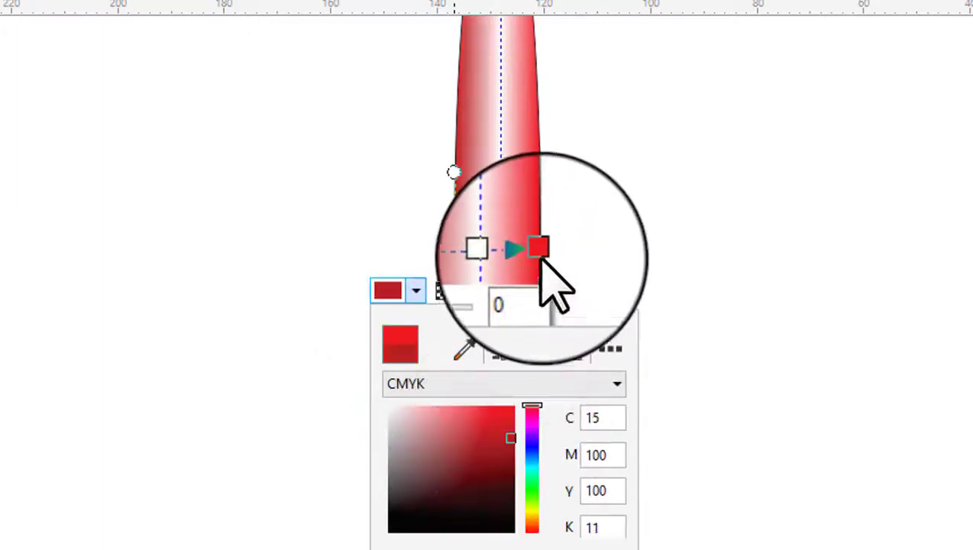
click(540, 251)
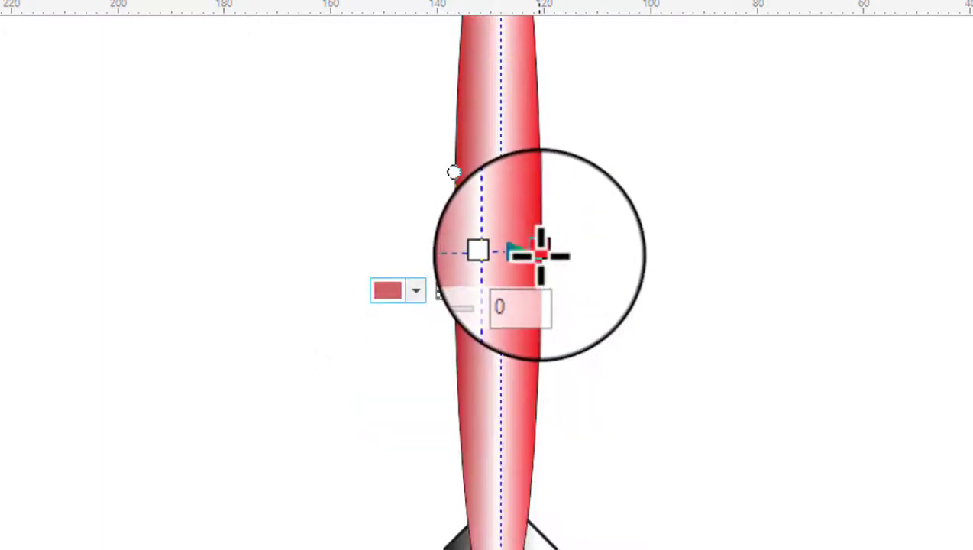
click(416, 289)
mouse_move(481, 439)
mouse_down()
mouse_move(508, 443)
mouse_move(511, 415)
mouse_up()
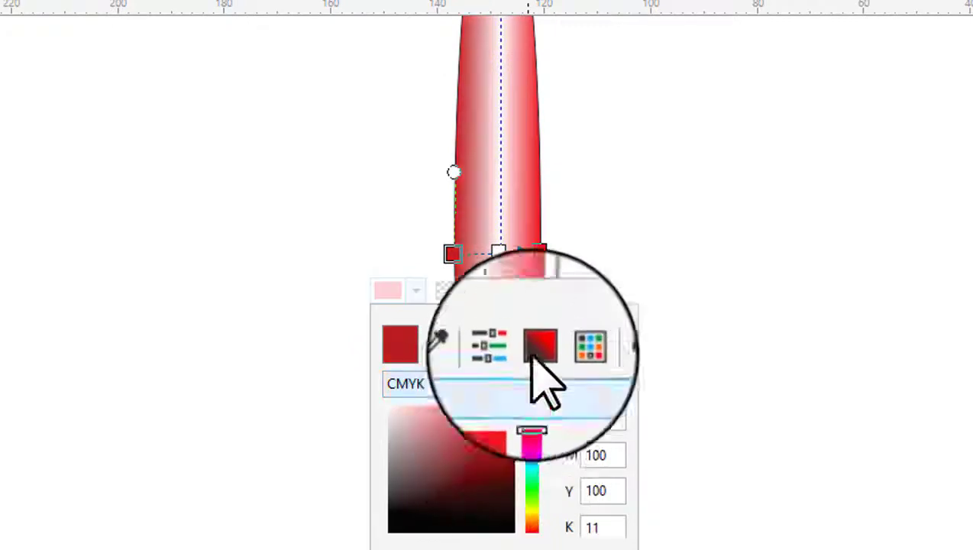
Darken the red stop at the ellipse's right edge to a deep red similar to the left one.
click(539, 251)
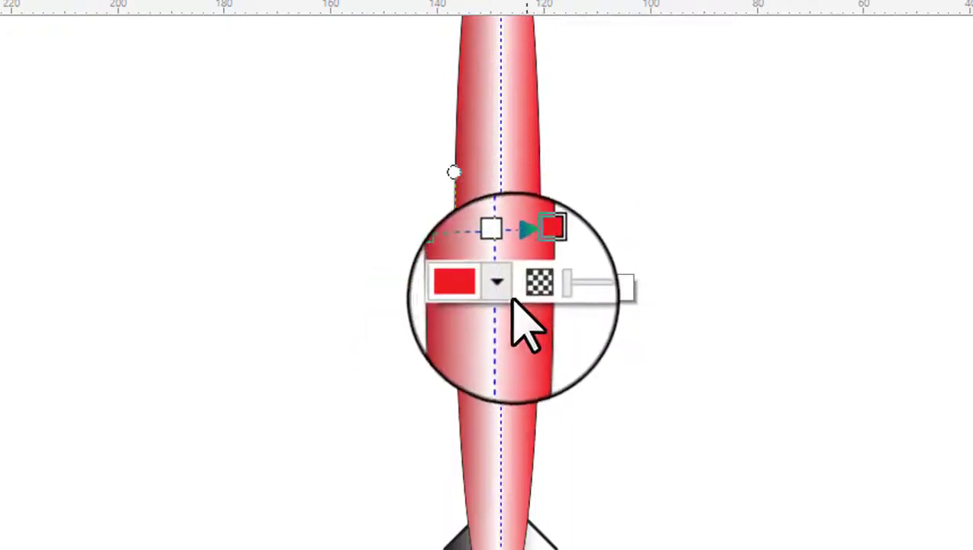
click(504, 290)
drag(590, 445, 599, 443)
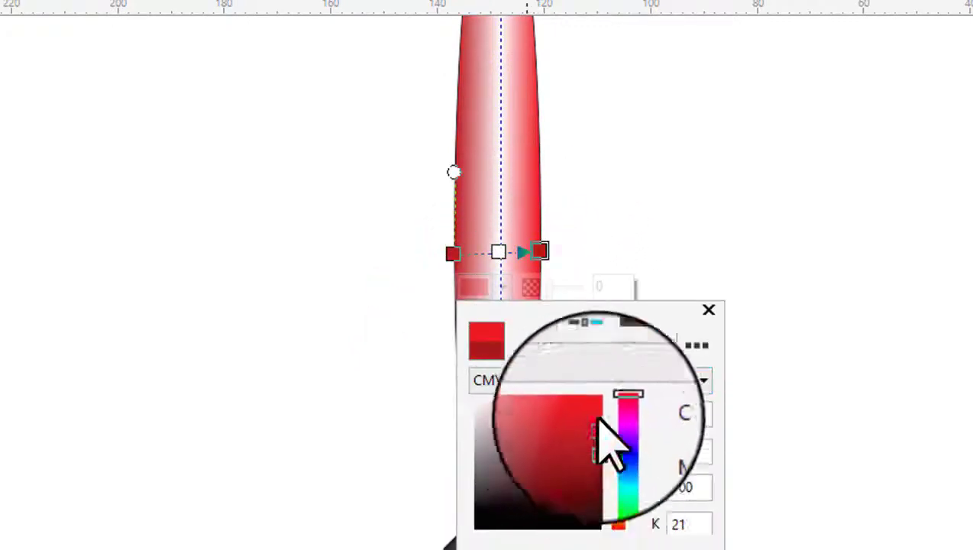
click(641, 256)
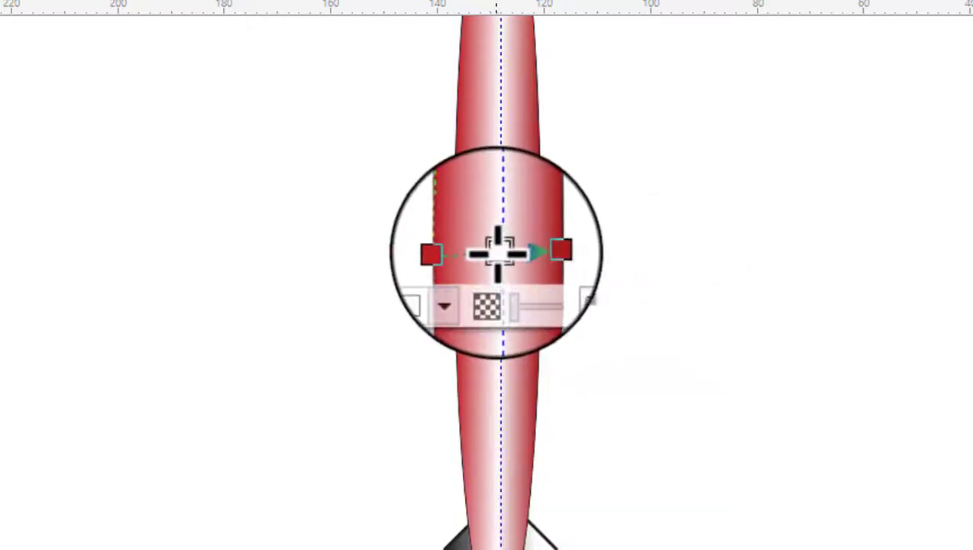
Recolour the white middle stop of the red ellipse's gradient to light red, C0 M71 Y46 K0, and deselect the ellipse.
click(461, 289)
click(501, 413)
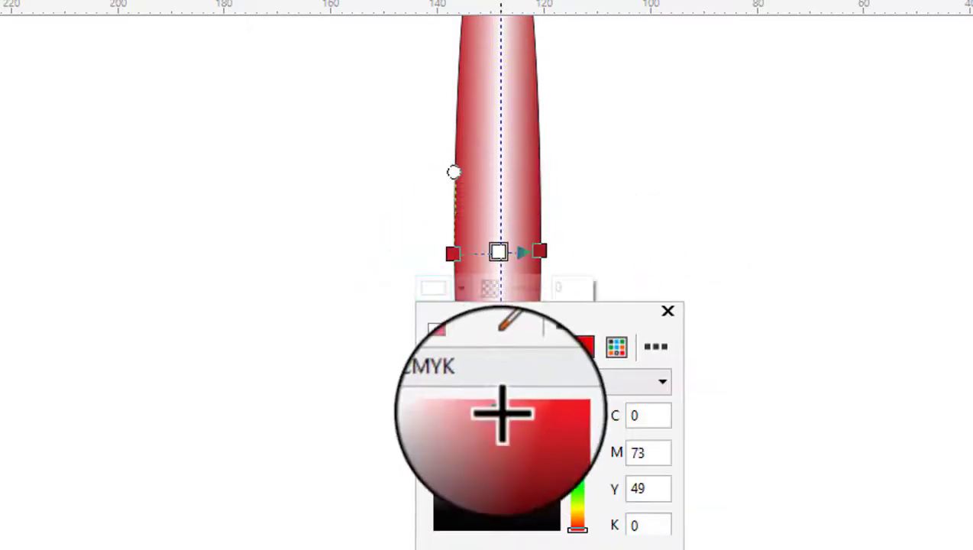
click(503, 413)
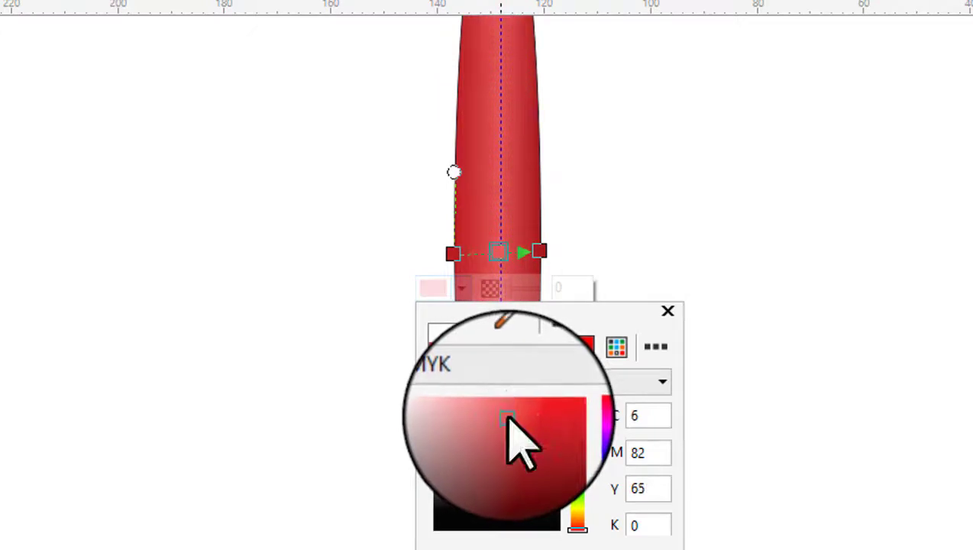
click(511, 436)
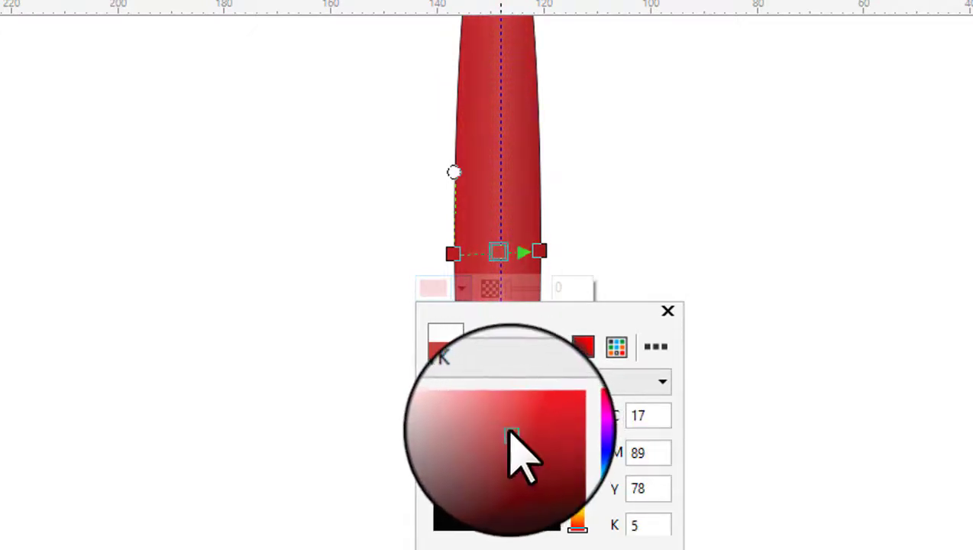
drag(511, 435, 500, 417)
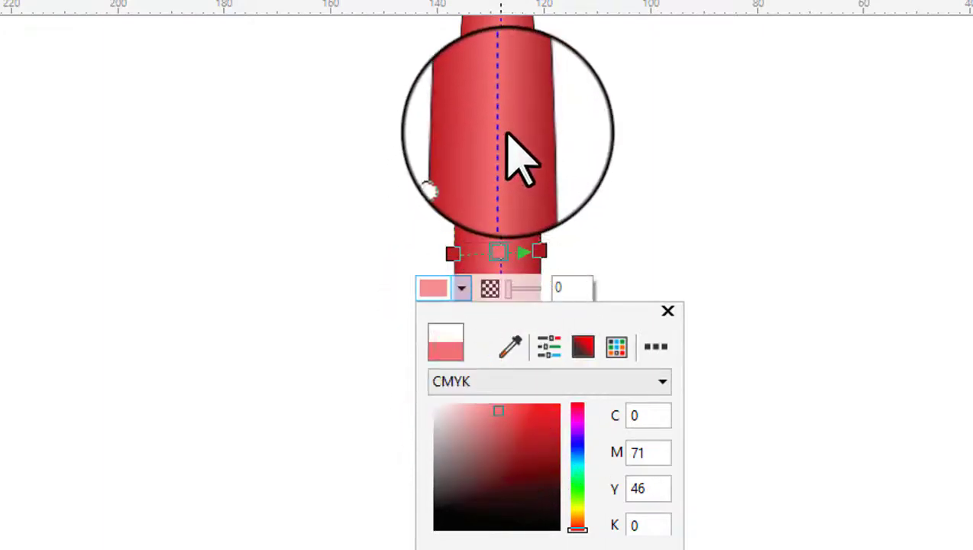
click(437, 158)
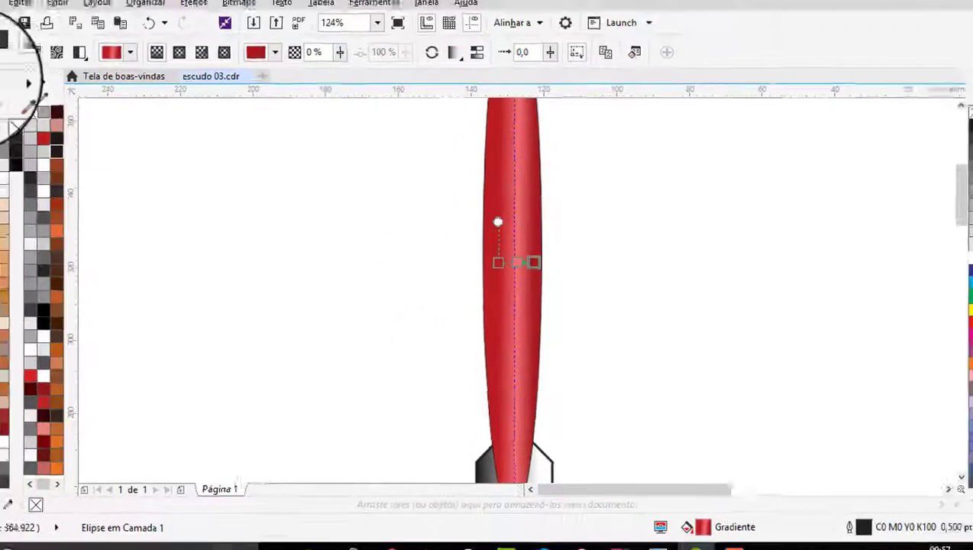
click(11, 95)
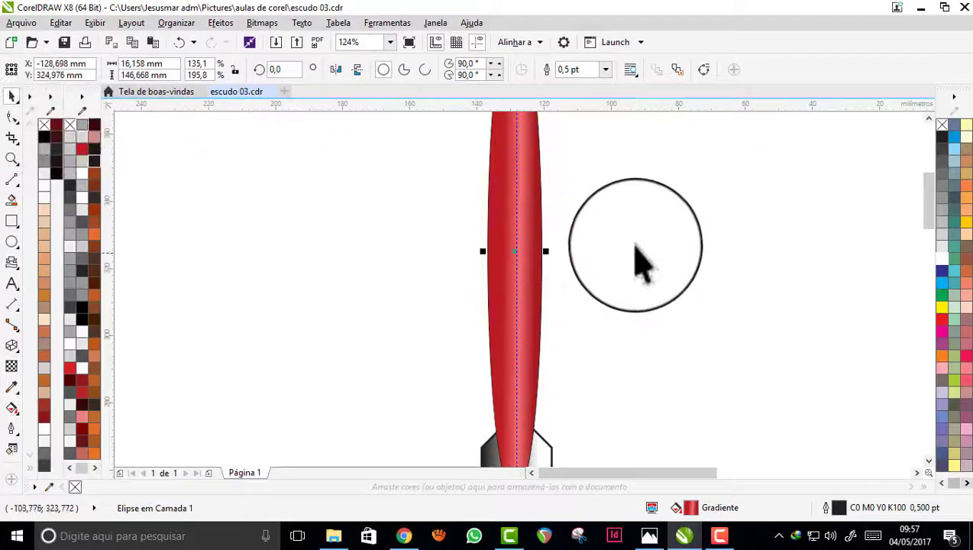
click(648, 259)
Draw a horizontal rectangle about 93 by 15.6 mm across the handle-blade junction and centre it on the vertical guideline.
drag(926, 213, 926, 237)
click(12, 179)
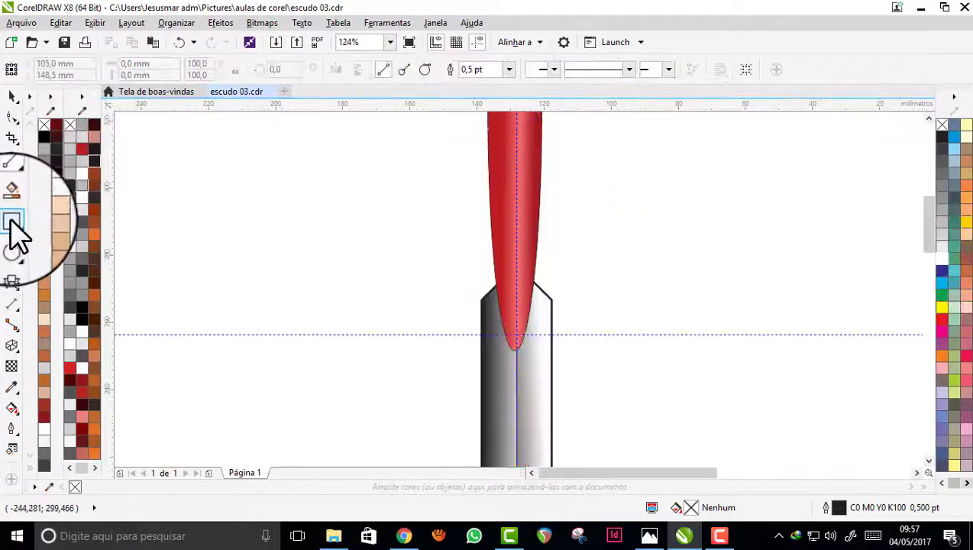
click(12, 222)
drag(361, 262, 663, 311)
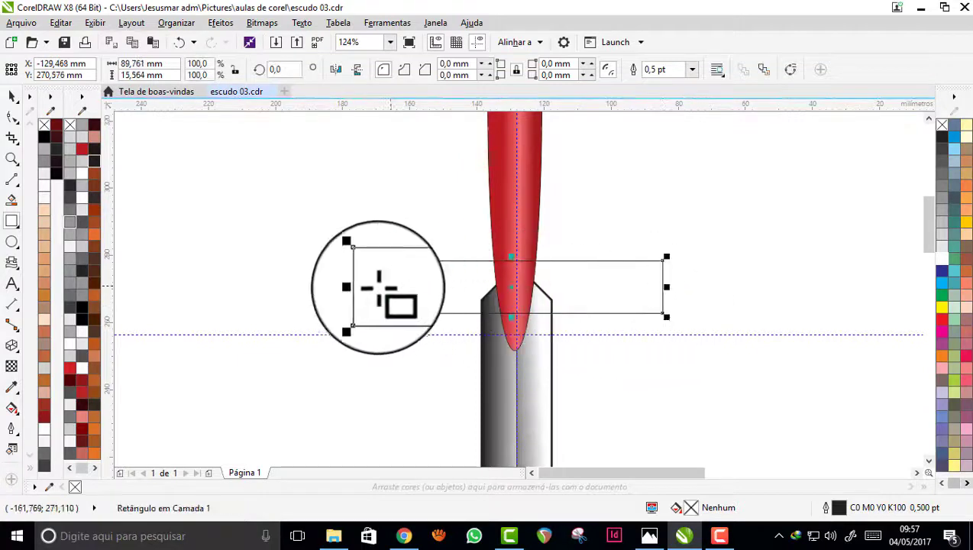
drag(361, 287, 348, 287)
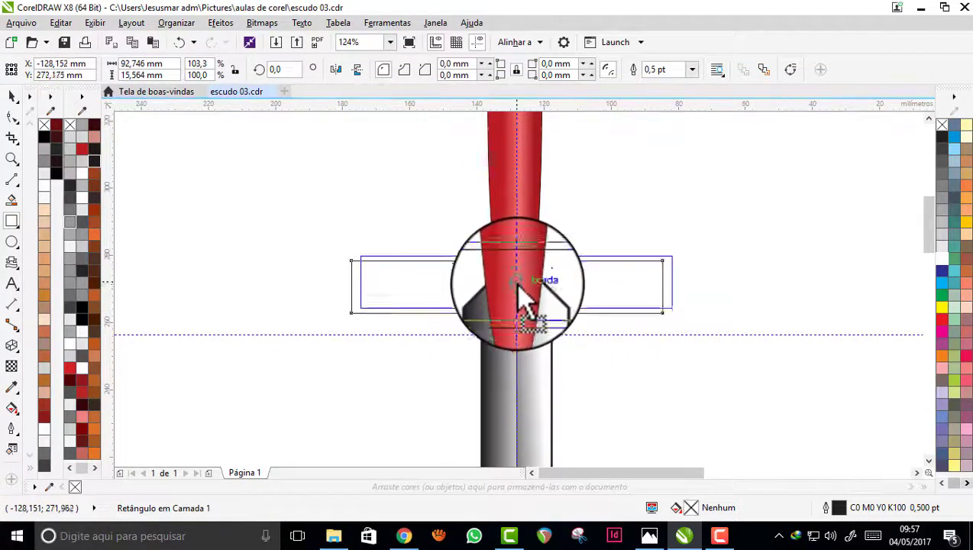
mouse_move(506, 287)
mouse_down()
mouse_move(471, 280)
mouse_move(515, 298)
mouse_move(521, 282)
mouse_up()
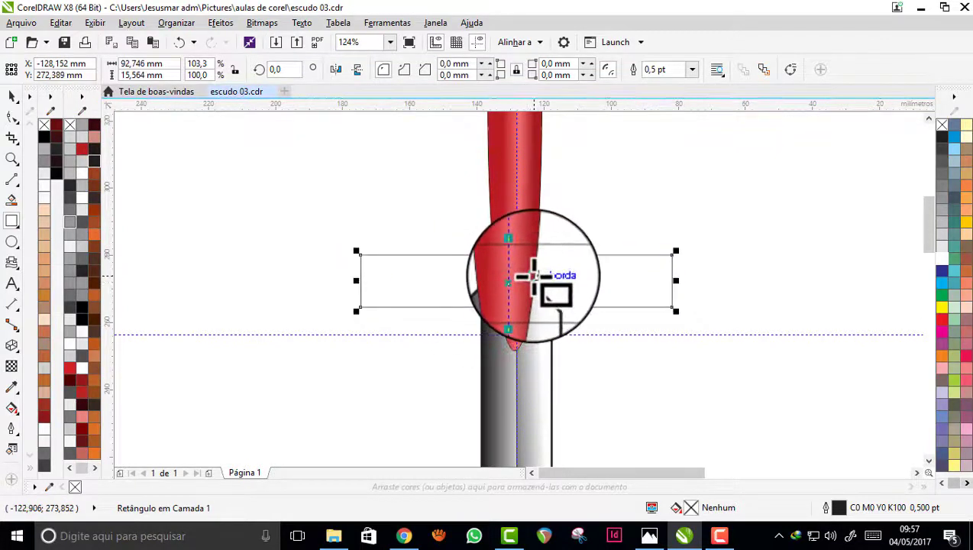
Fill the rectangle with grey C0 M0 Y0 K50 and convert it to curves.
click(944, 201)
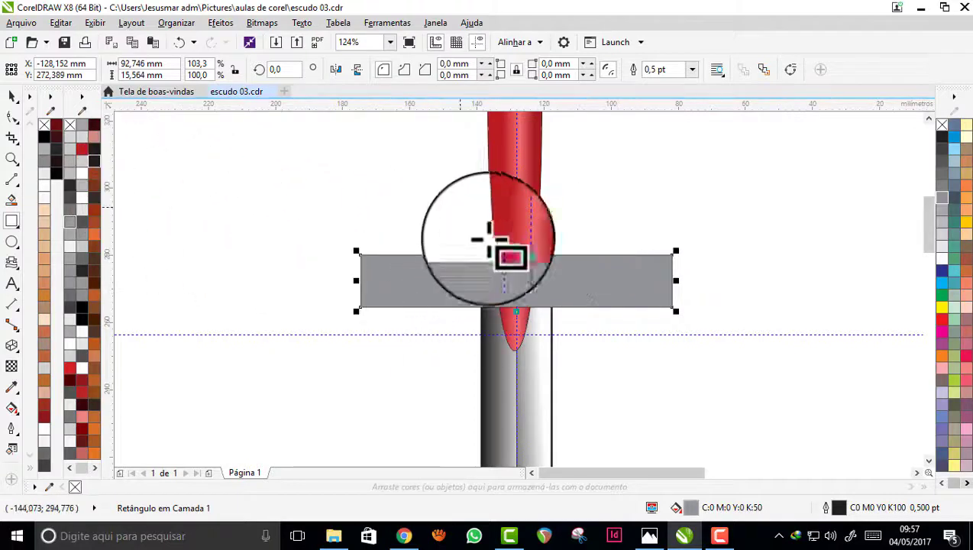
right_click(481, 285)
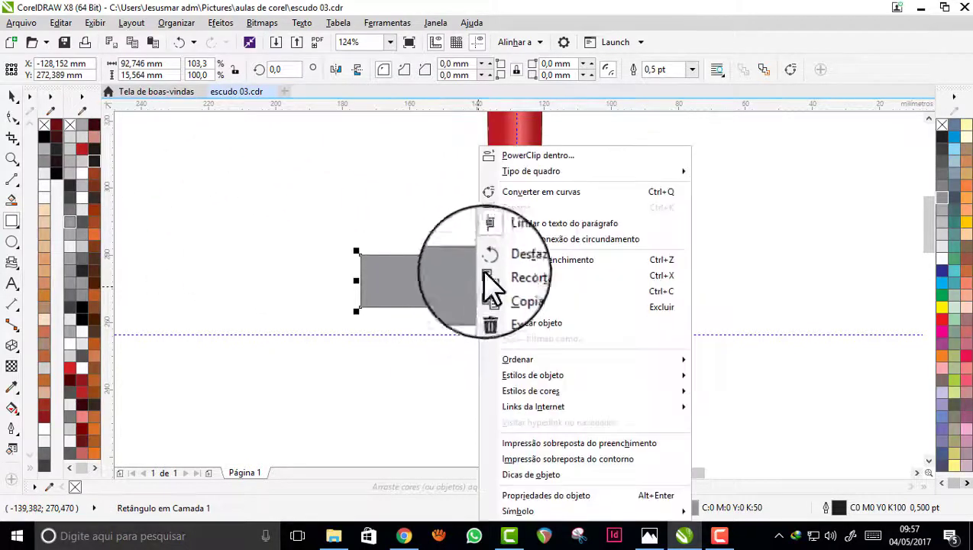
click(539, 189)
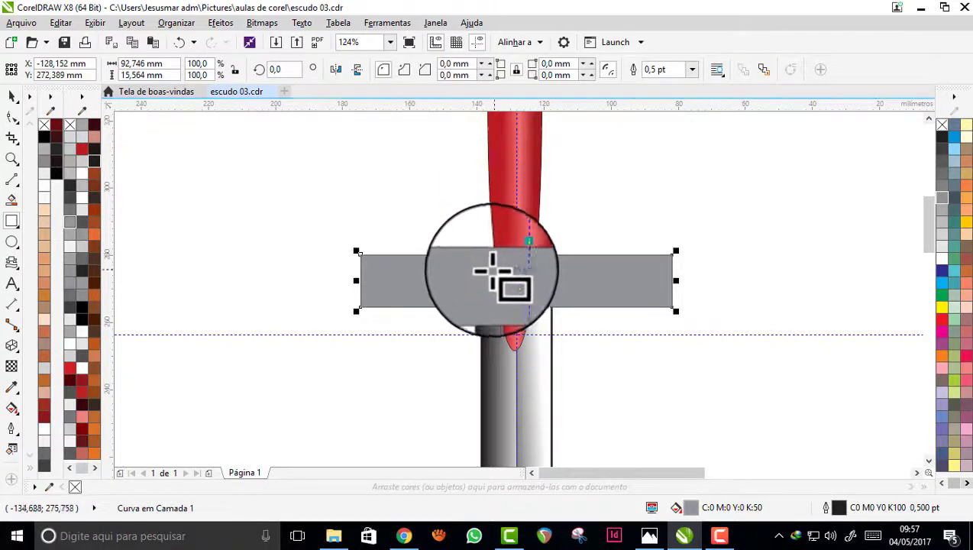
Add a node at the middle of the grey bar's lower edge and arch the left half of that edge upward.
click(14, 118)
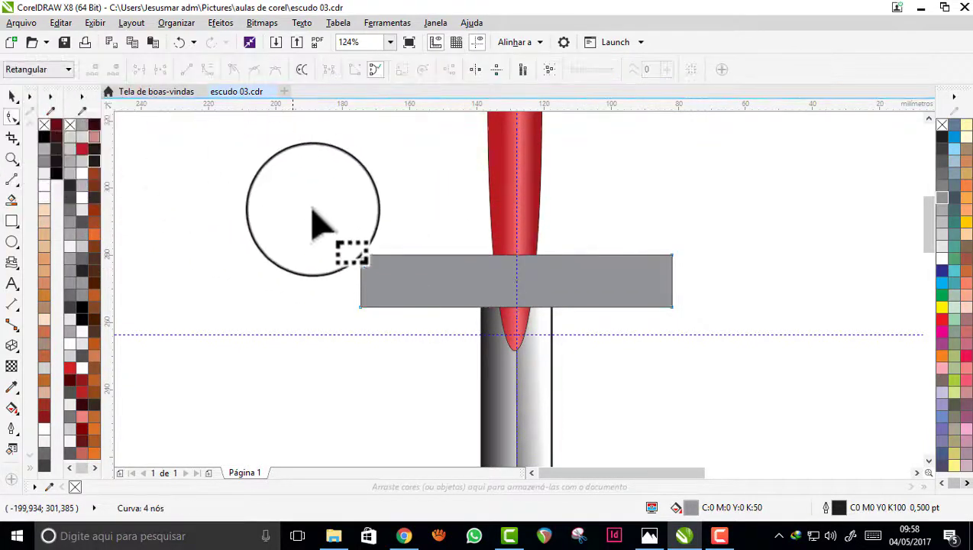
click(11, 159)
drag(266, 244, 718, 337)
click(12, 119)
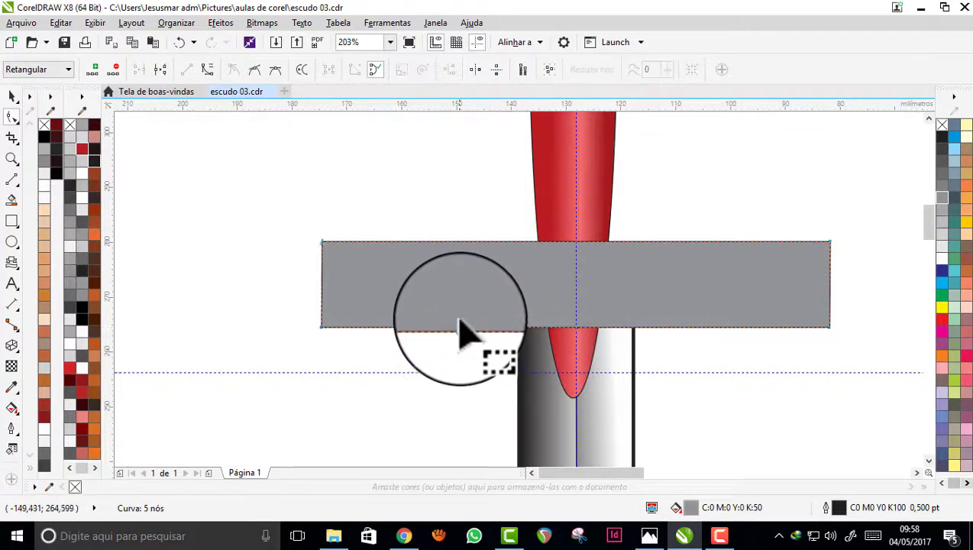
click(207, 70)
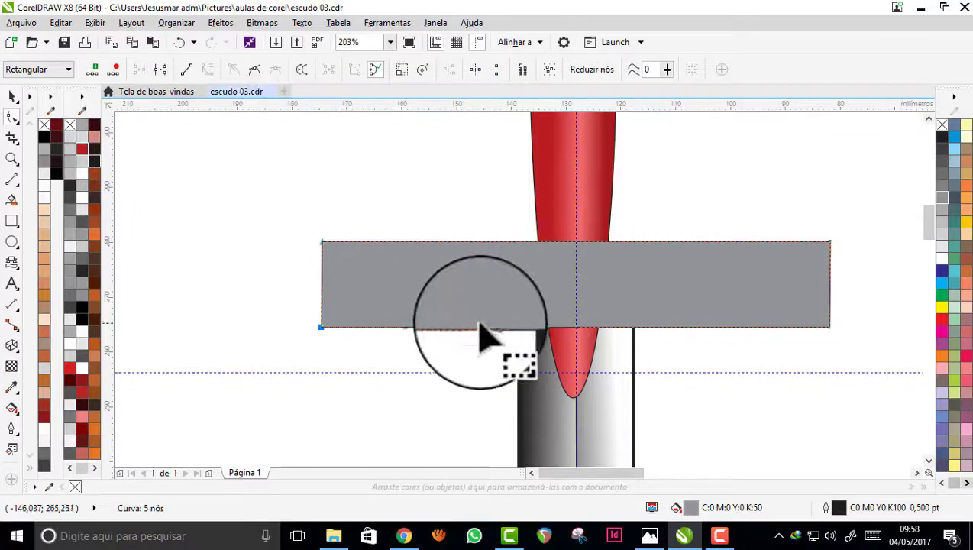
drag(463, 327, 459, 288)
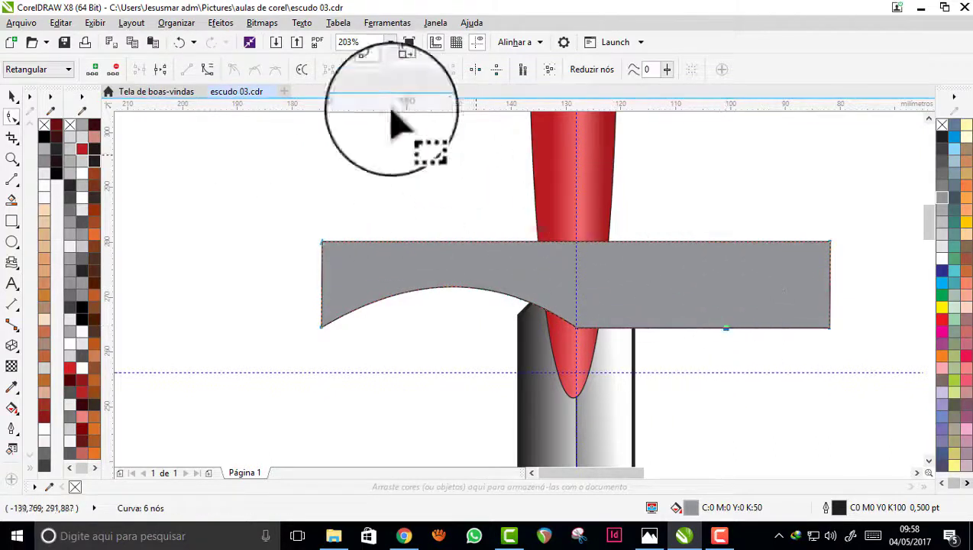
Convert the right half of the bar's lower edge to a curve and arch it upward like the left half.
click(207, 70)
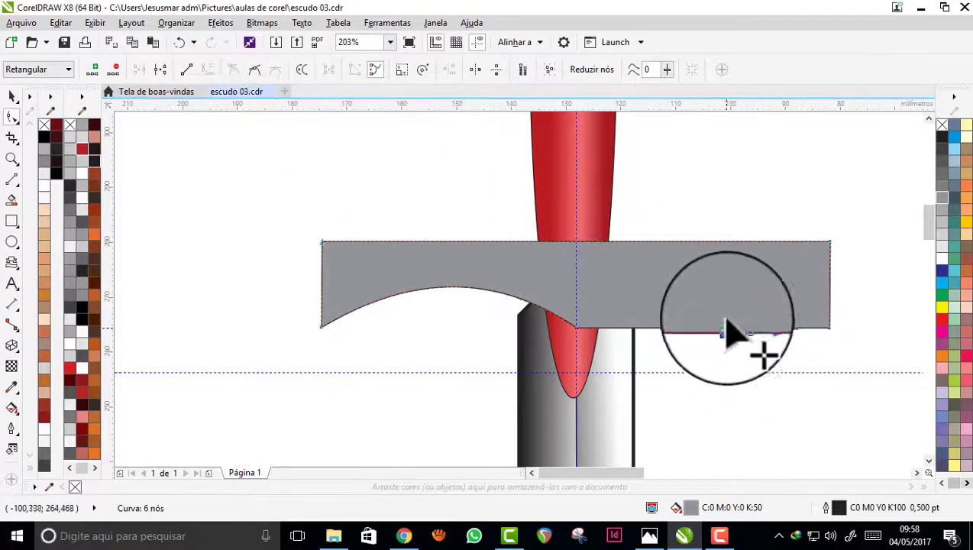
drag(727, 327, 721, 293)
double_click(723, 297)
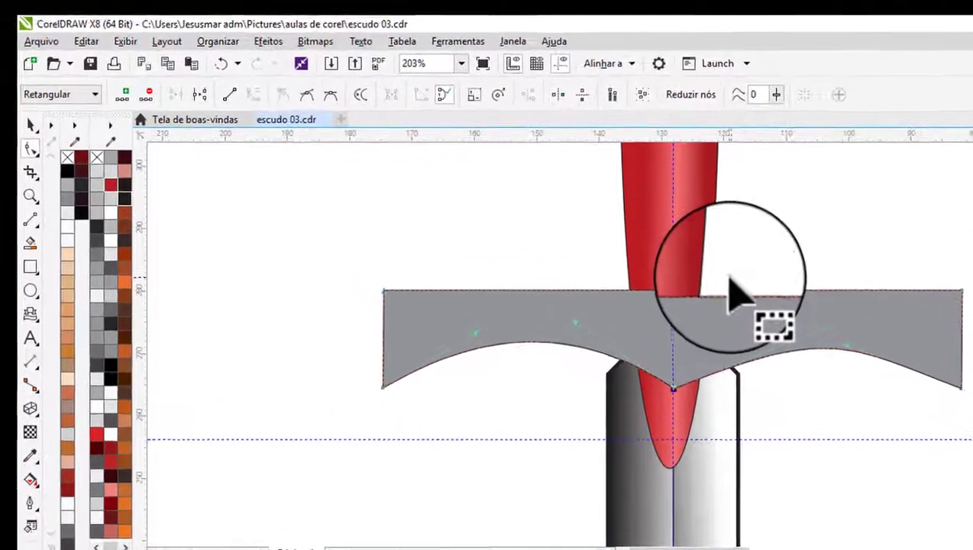
Draw a vertical line about 15.8 mm long from the crossguard's lower centre point to its upper edge along the guideline.
click(12, 179)
click(31, 220)
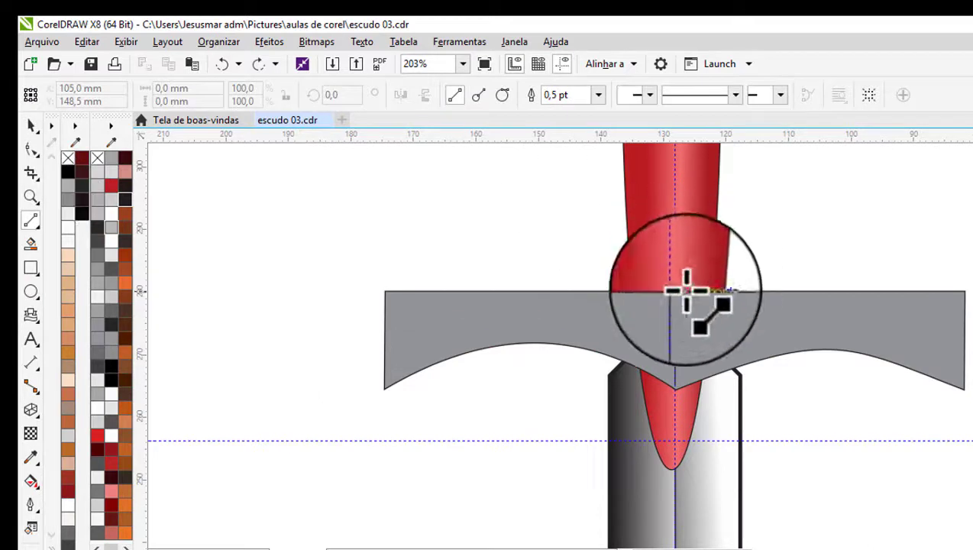
key(Delete)
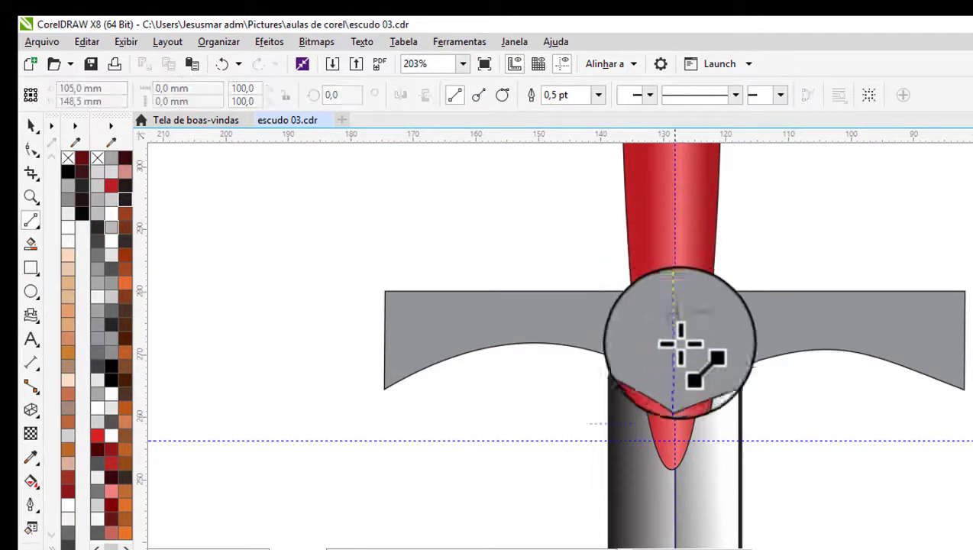
drag(676, 397, 675, 287)
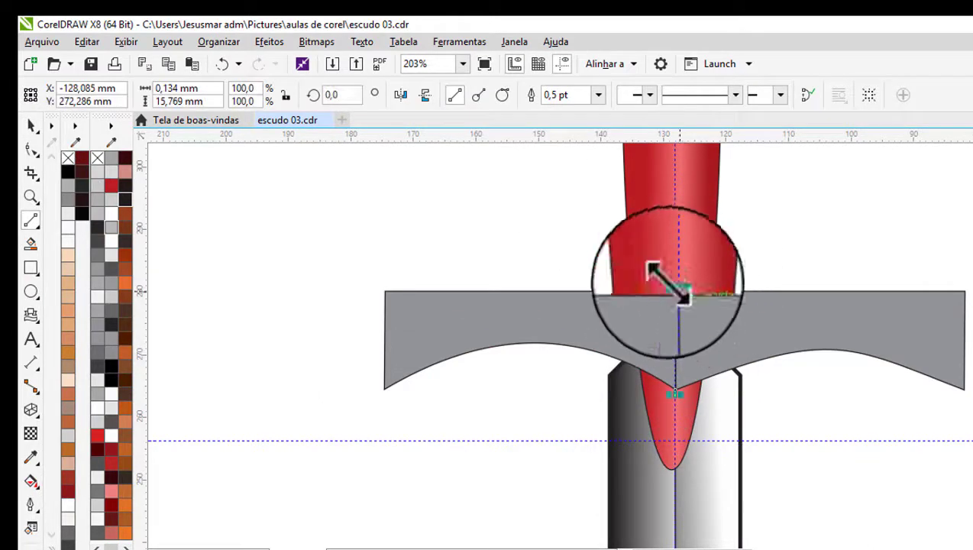
click(31, 125)
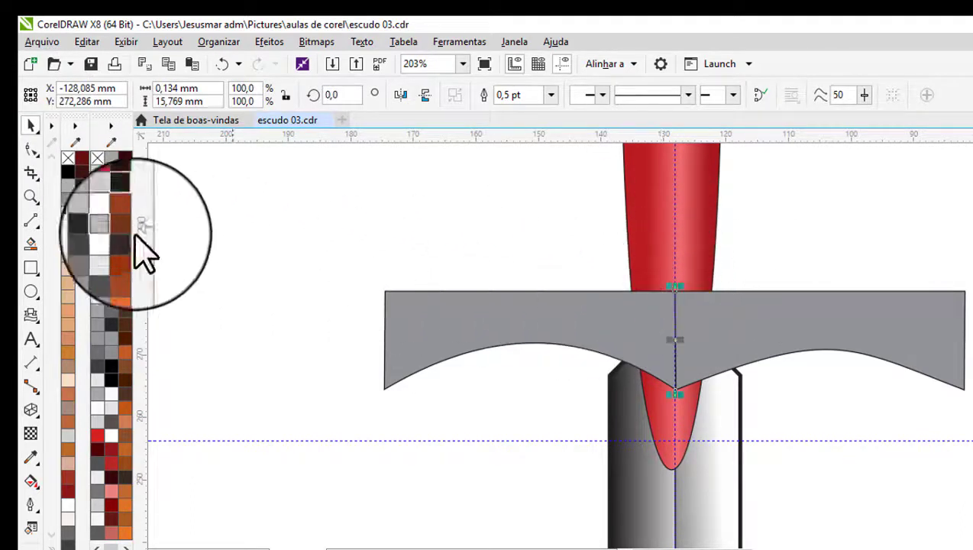
Smart-fill the left and right halves of the crossguard with blue-grey C40 M20 Y0 K40 and a 0.567 pt outline.
click(30, 243)
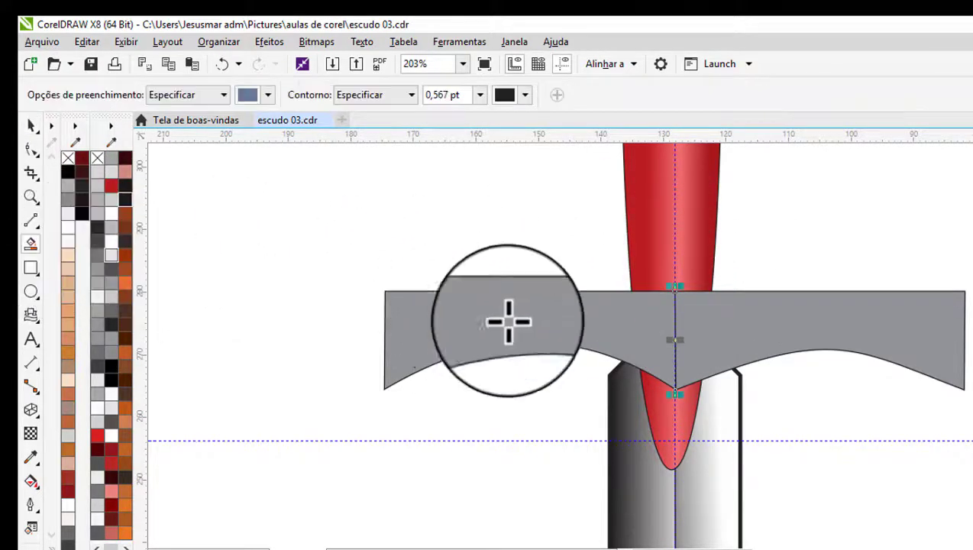
click(512, 321)
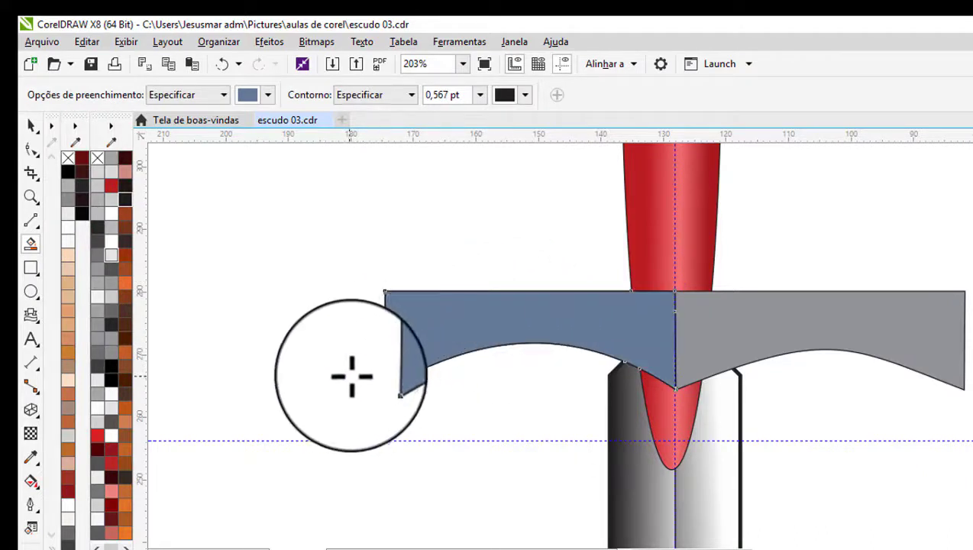
click(748, 322)
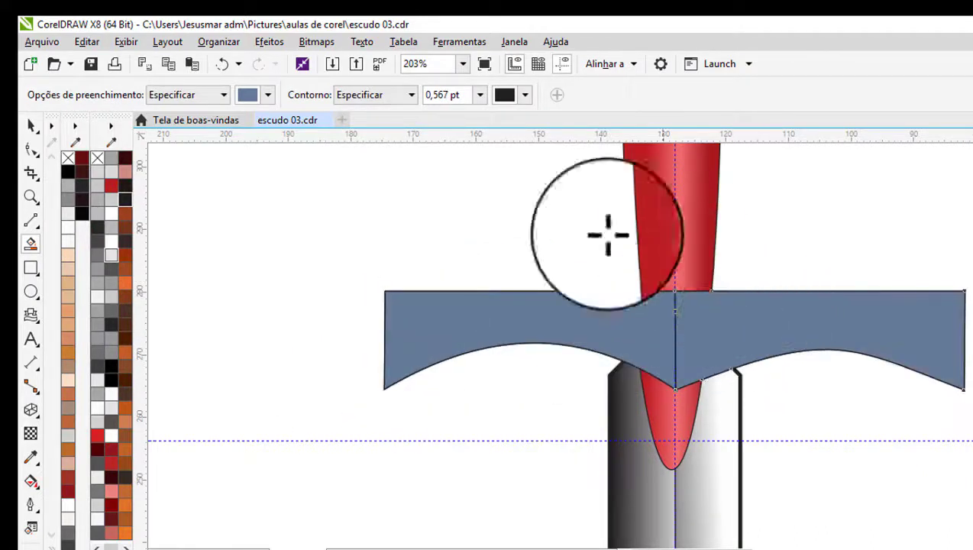
click(31, 125)
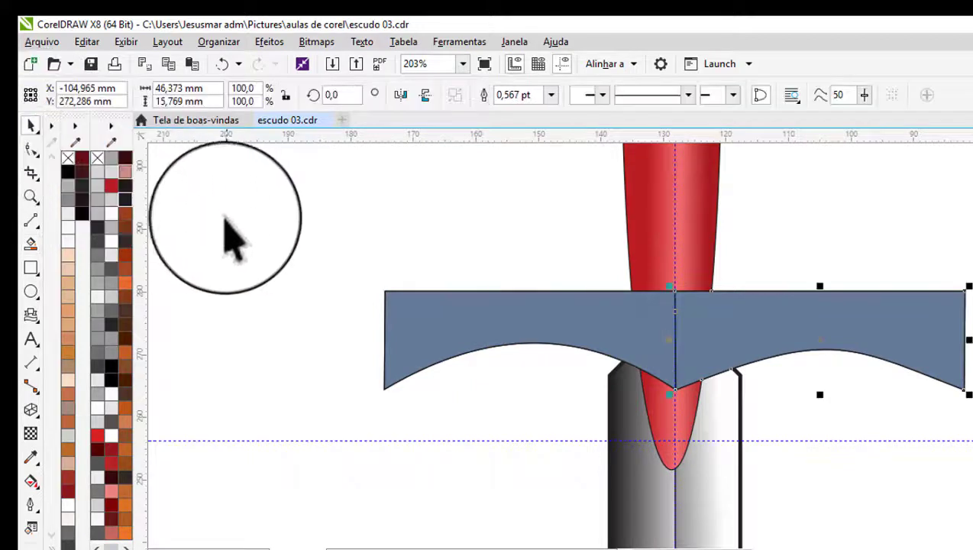
click(390, 268)
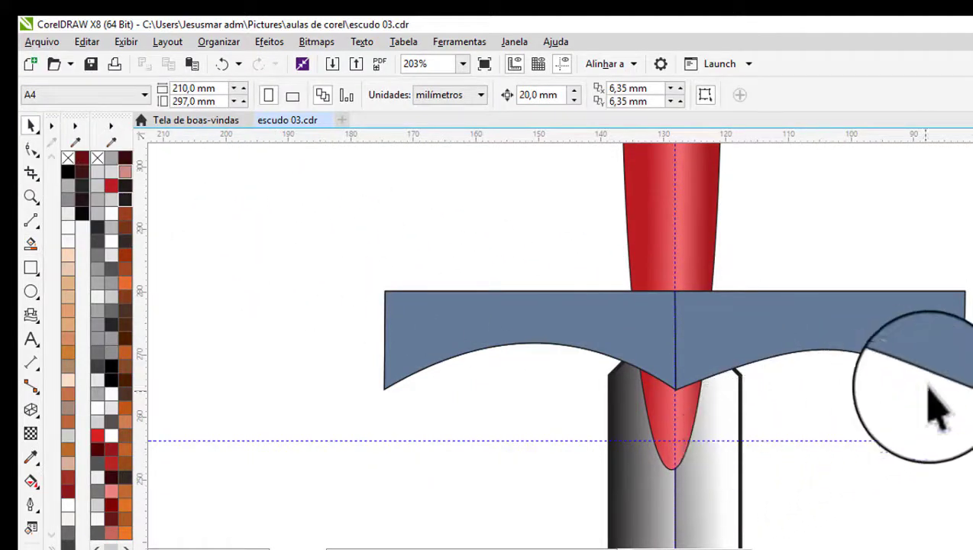
Apply a horizontal blue-grey-to-white linear gradient to the crossguard's right half and shift its blue-grey start away from the centre line.
click(873, 345)
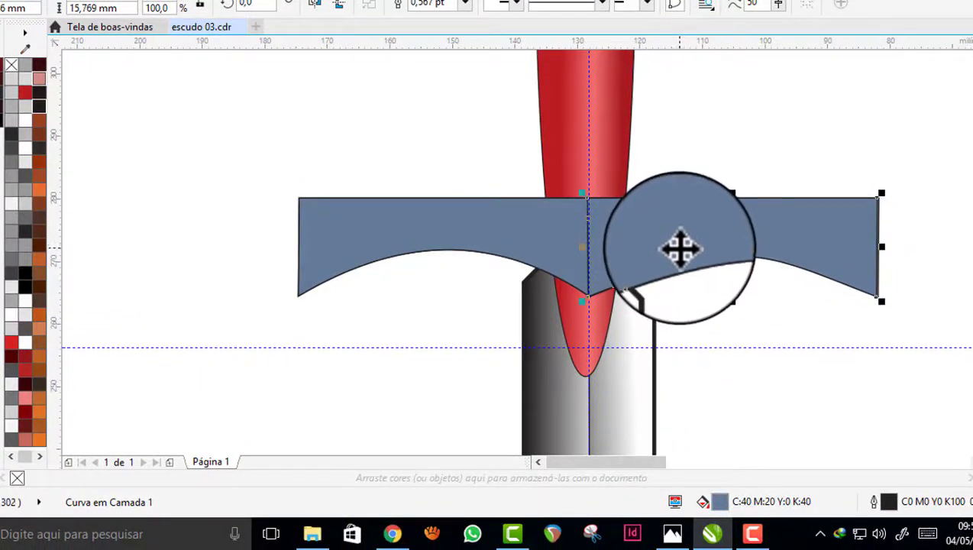
key(F10)
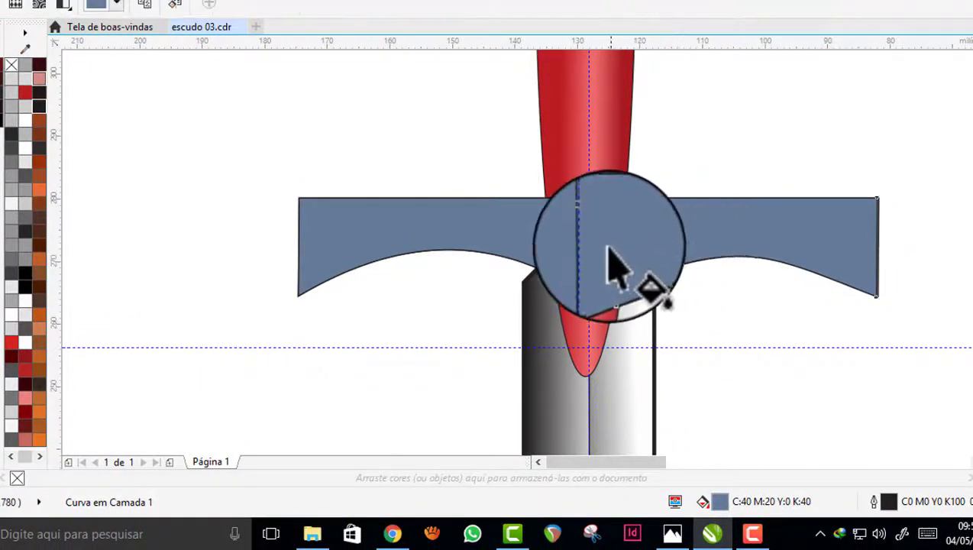
drag(875, 251, 876, 247)
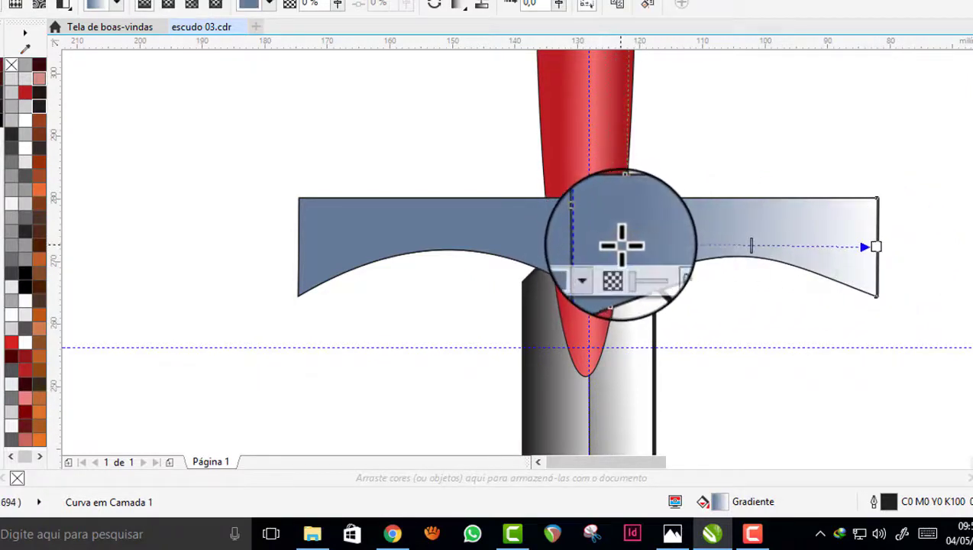
click(657, 241)
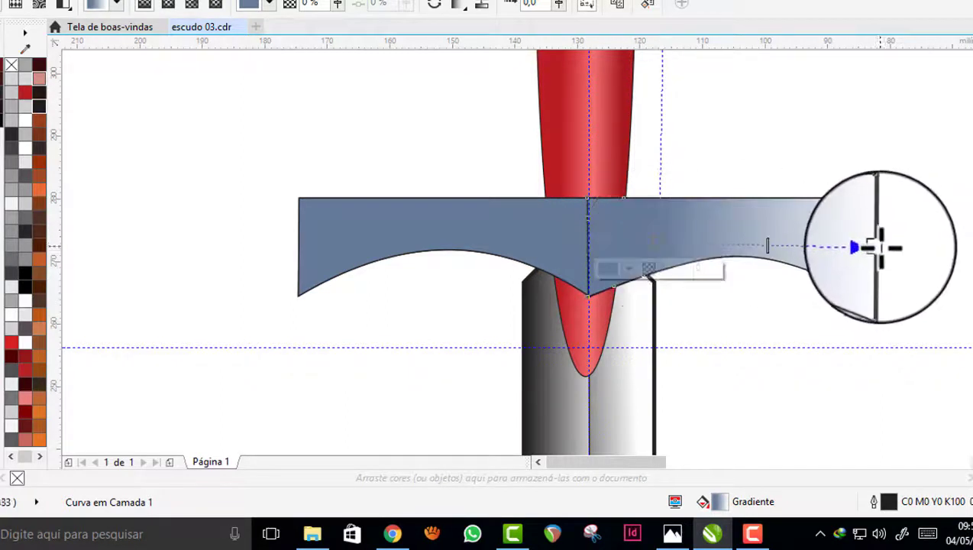
Give the crossguard's right-half gradient a grey end and a light-grey middle stop, and move its blue-grey start to the centre line.
click(878, 246)
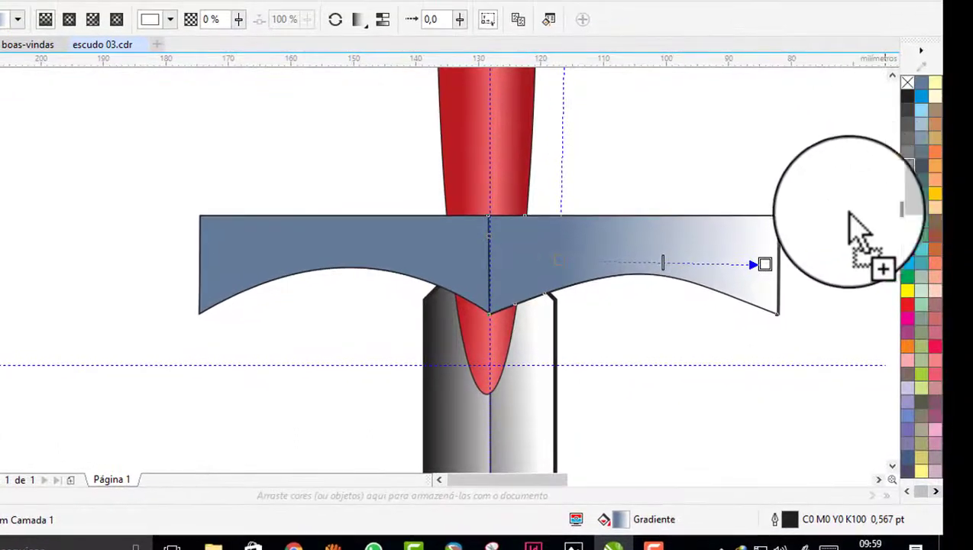
drag(848, 212, 771, 260)
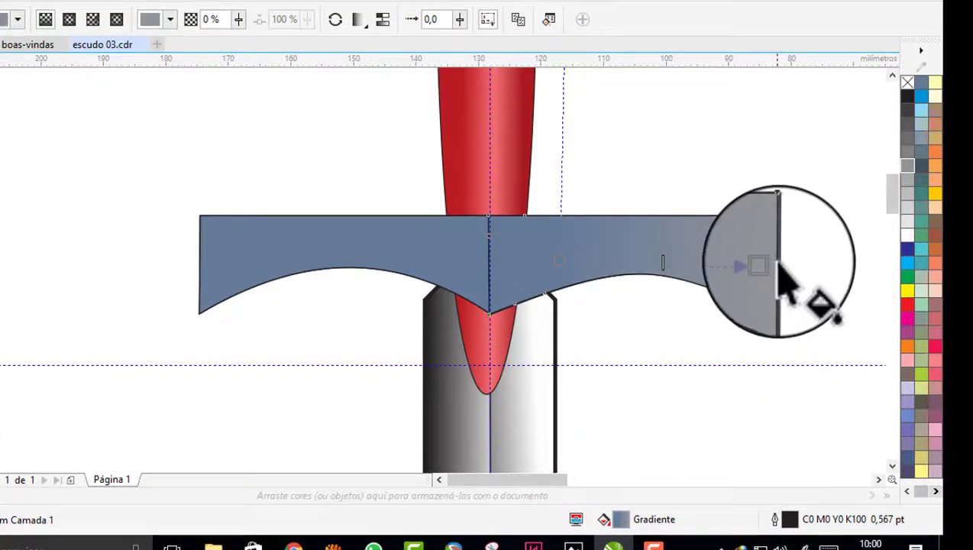
drag(908, 221, 771, 263)
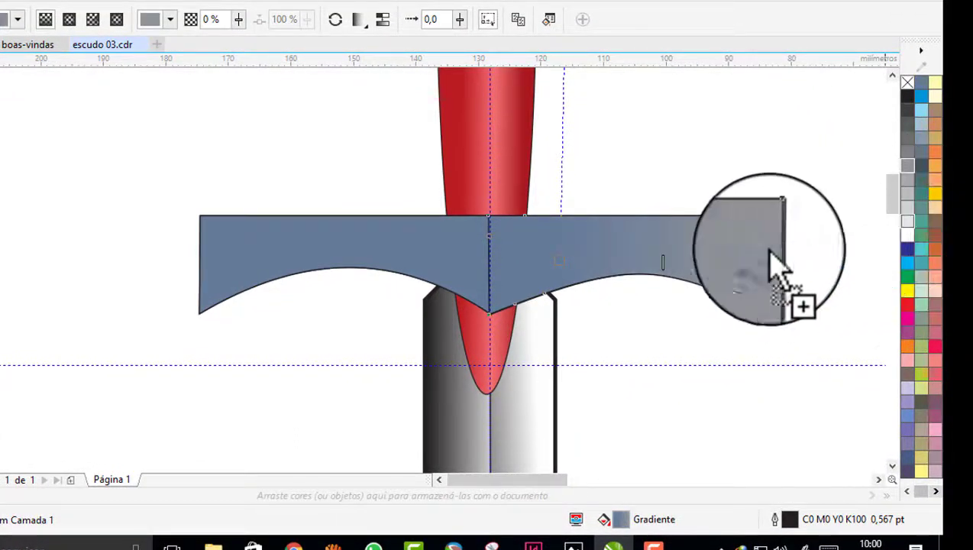
drag(657, 262, 652, 261)
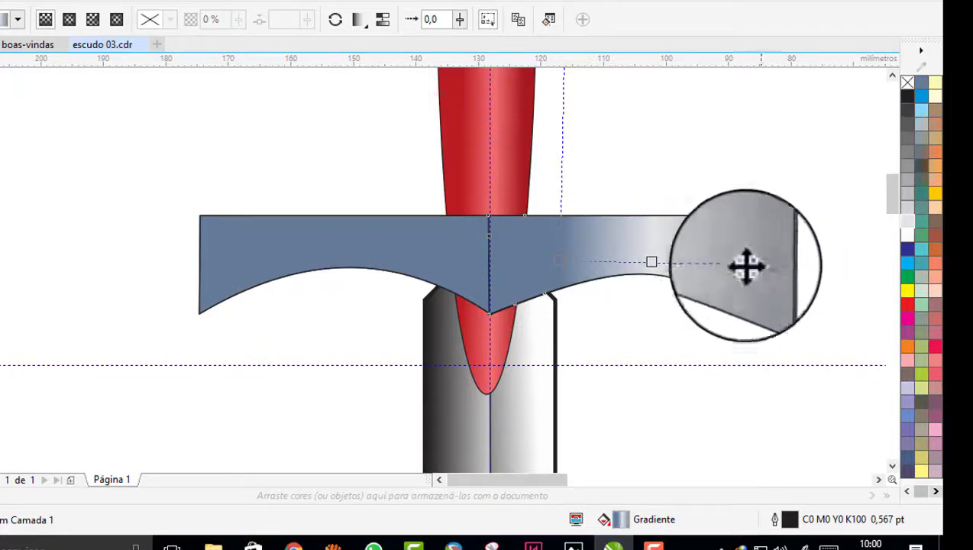
drag(559, 259, 504, 264)
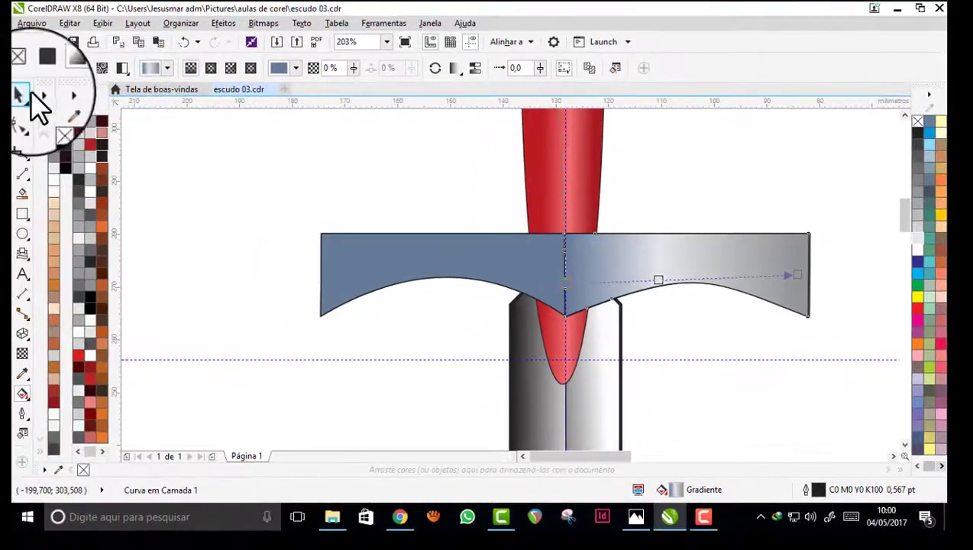
Copy the gradient fill from the crossguard's right half to its left half.
click(21, 94)
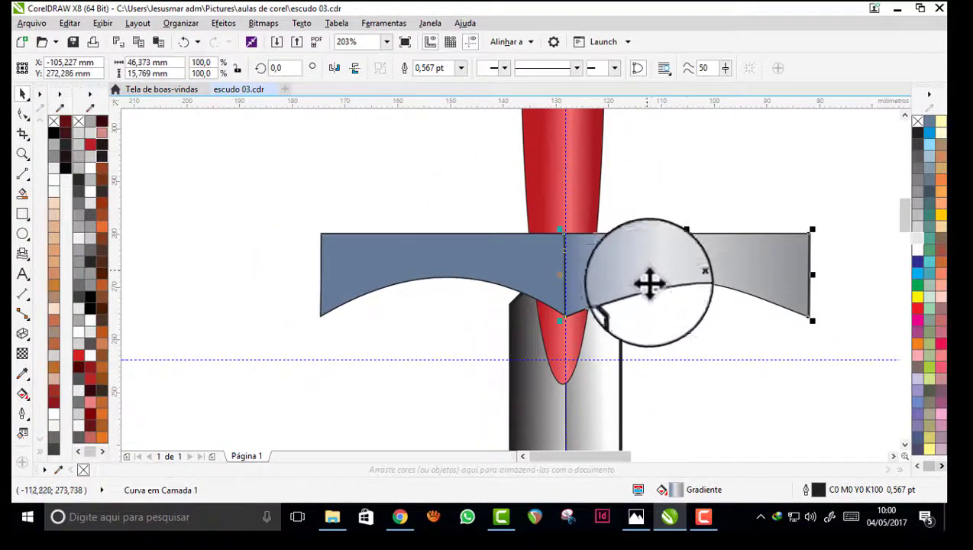
drag(677, 491, 462, 285)
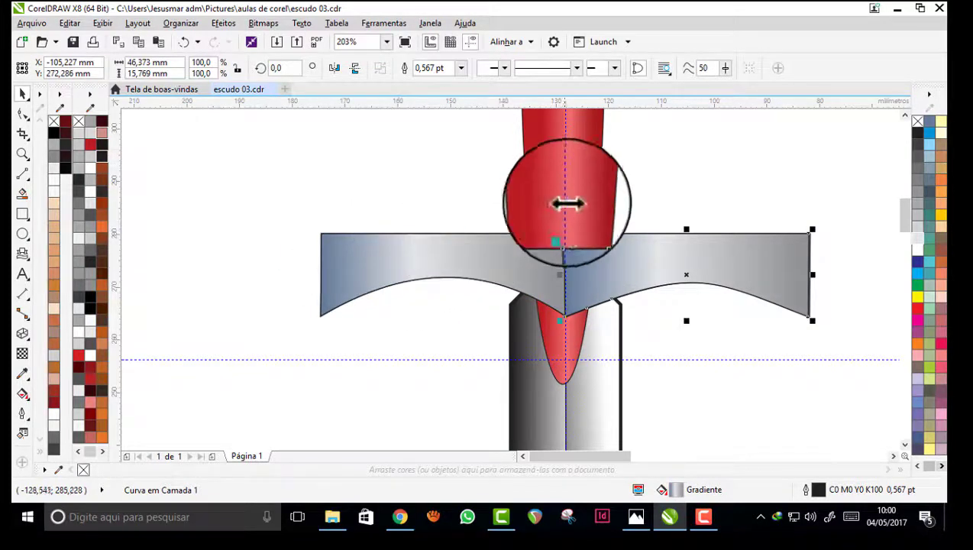
click(676, 200)
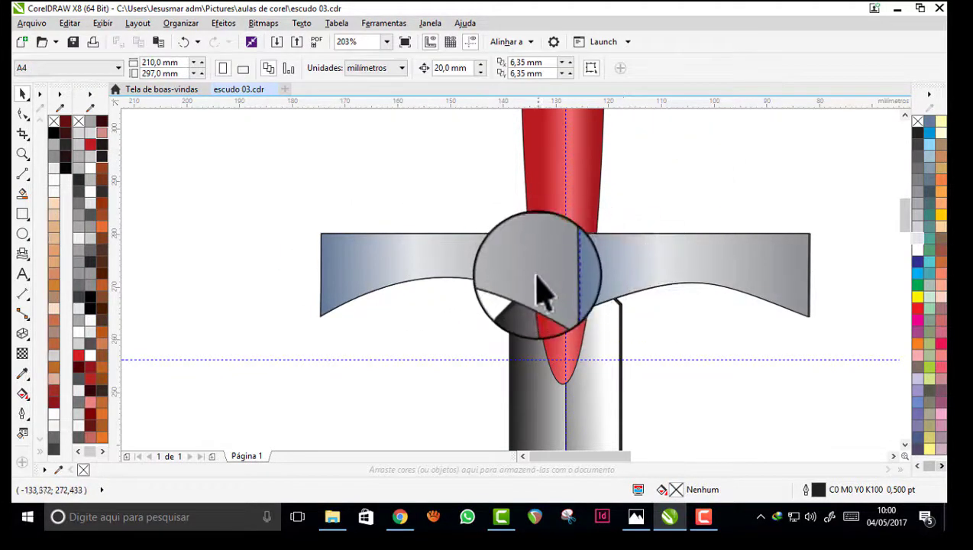
Shift the vertical centre guideline about 16 mm left, moving the crossguard halves aside for access and rejoining them at the centre.
mouse_move(560, 259)
mouse_down()
mouse_move(573, 304)
mouse_move(576, 278)
mouse_move(561, 289)
mouse_move(567, 273)
mouse_up()
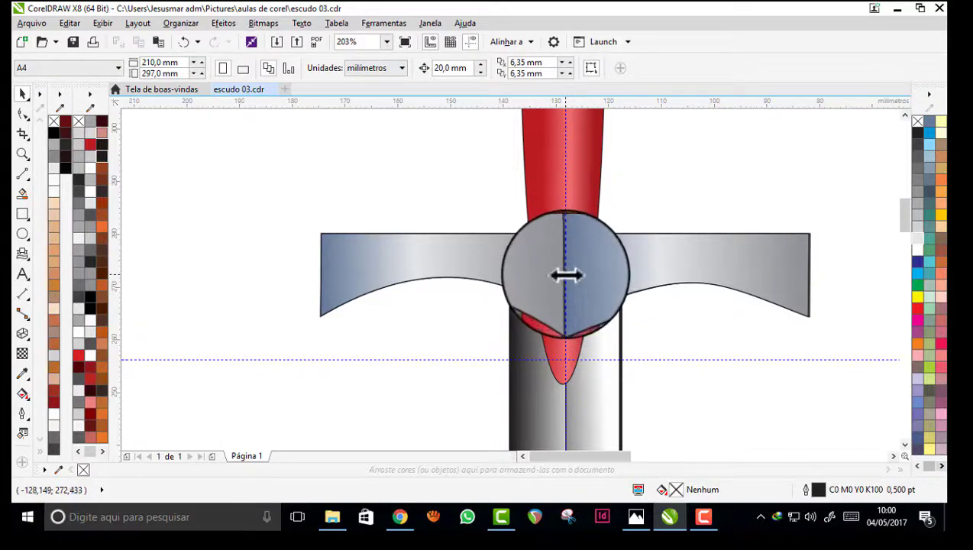
click(565, 278)
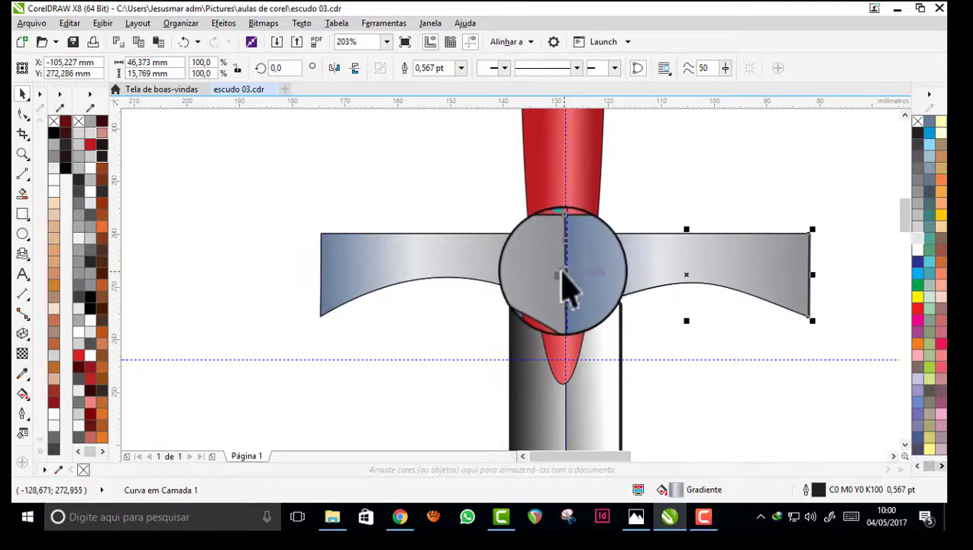
click(613, 202)
click(565, 237)
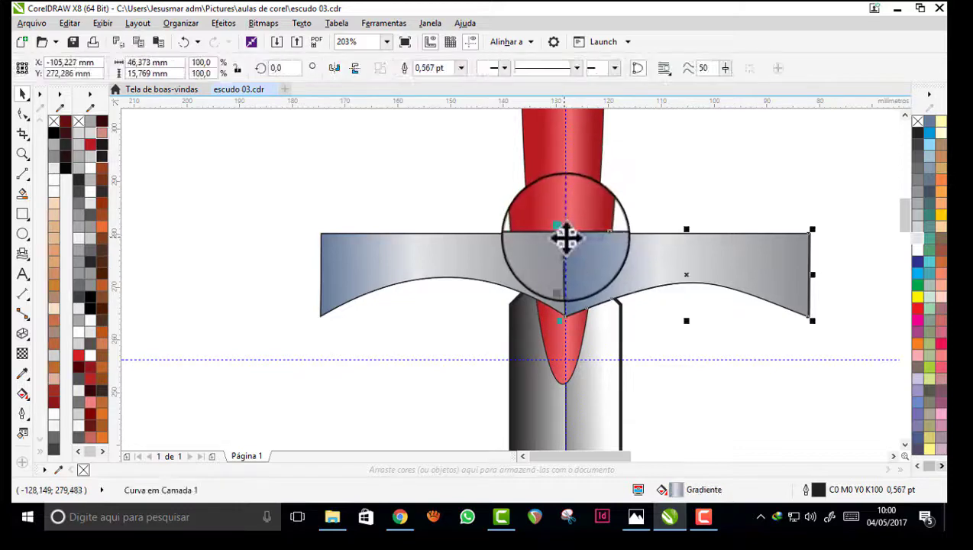
drag(562, 255, 631, 215)
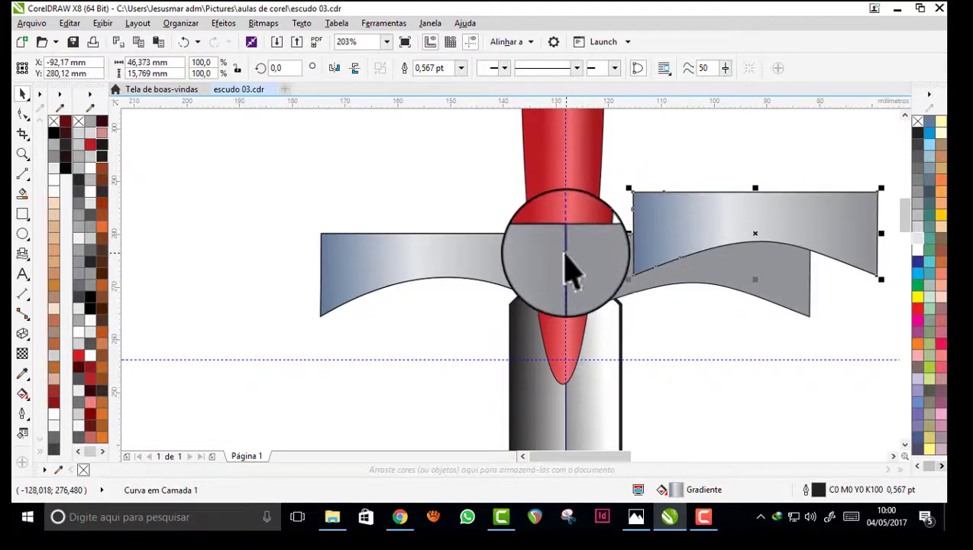
drag(566, 257, 499, 268)
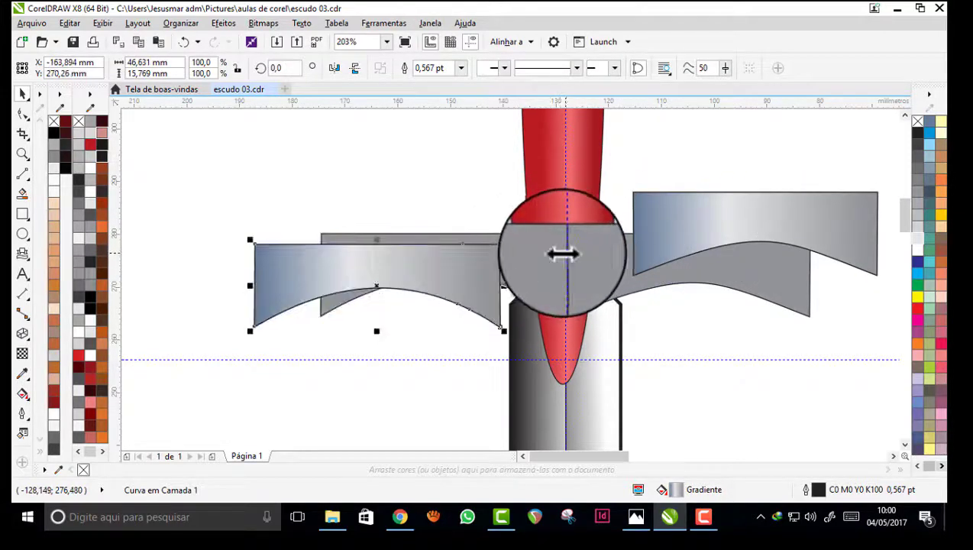
drag(564, 254, 485, 200)
drag(565, 269, 490, 266)
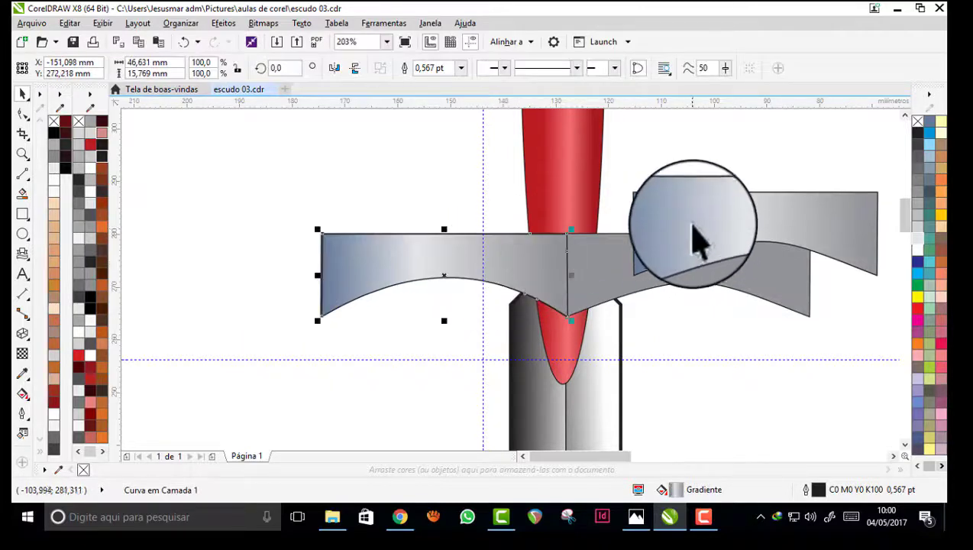
drag(692, 226, 623, 261)
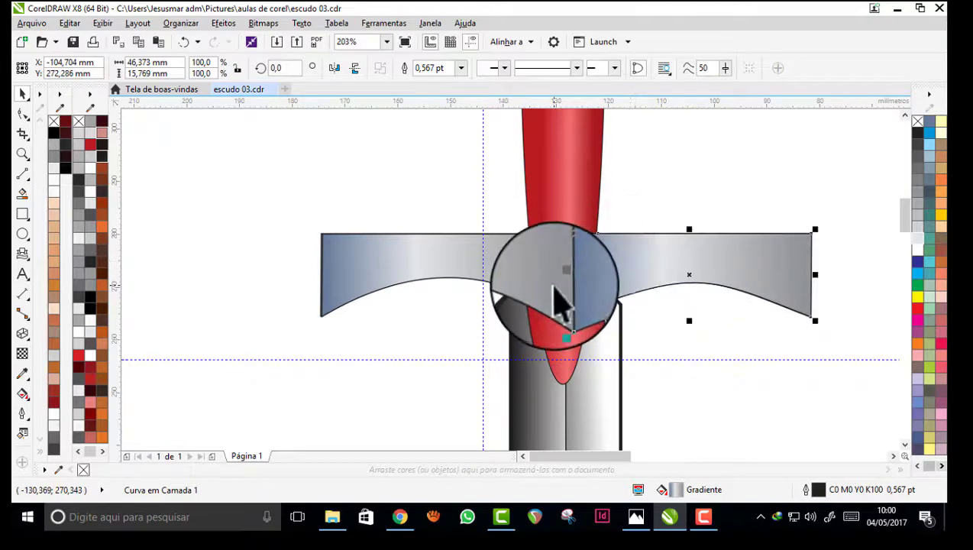
Remove the outline from both gradient-filled crossguard halves.
shift+click(555, 288)
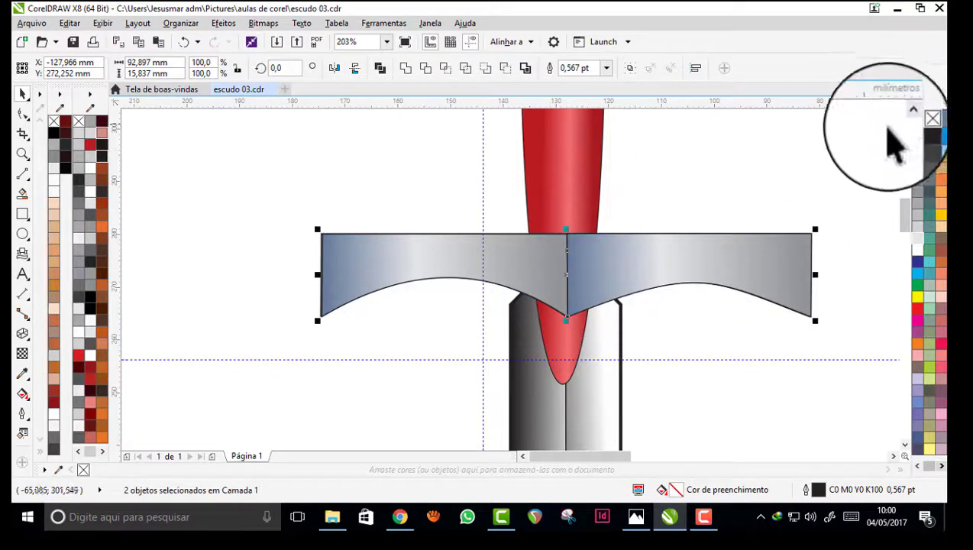
right_click(917, 122)
click(753, 185)
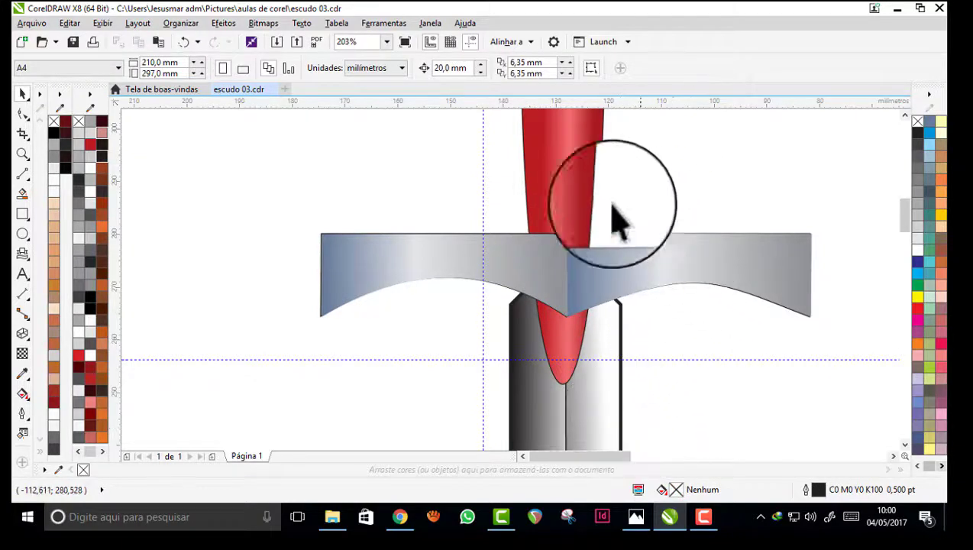
Nudge the red elliptical handle right onto the sword's centre line and order it behind the blade.
click(565, 185)
mouse_move(566, 181)
mouse_down()
mouse_move(563, 204)
mouse_move(562, 184)
mouse_up()
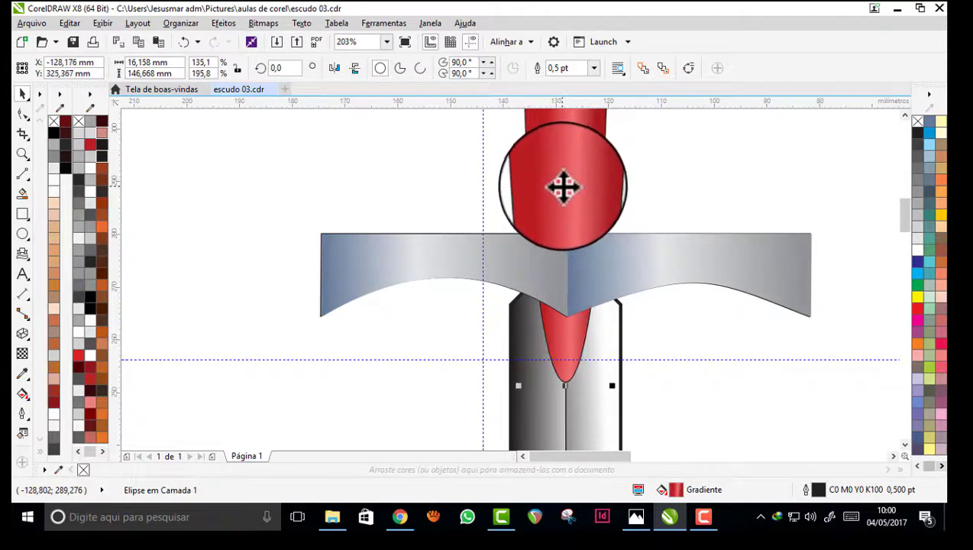
drag(592, 321, 593, 321)
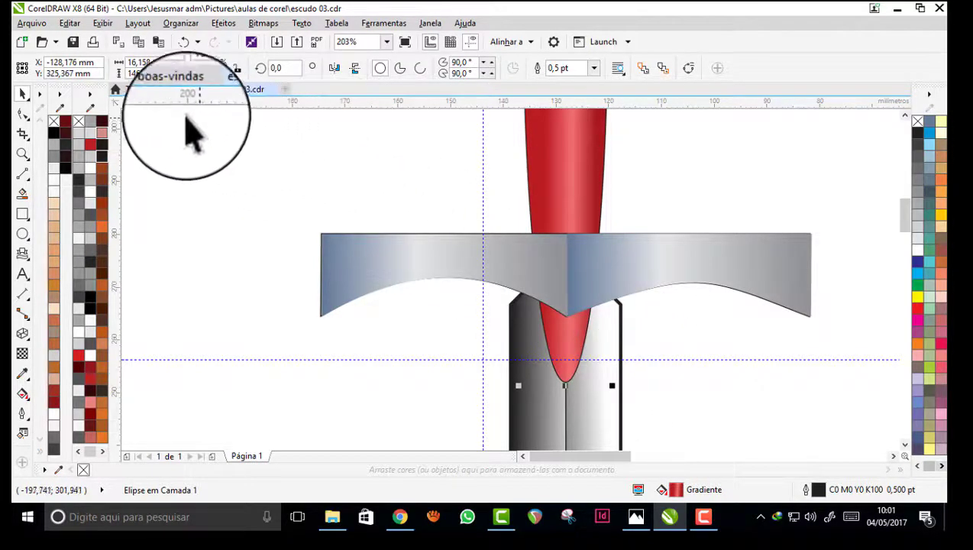
click(181, 24)
mouse_move(199, 71)
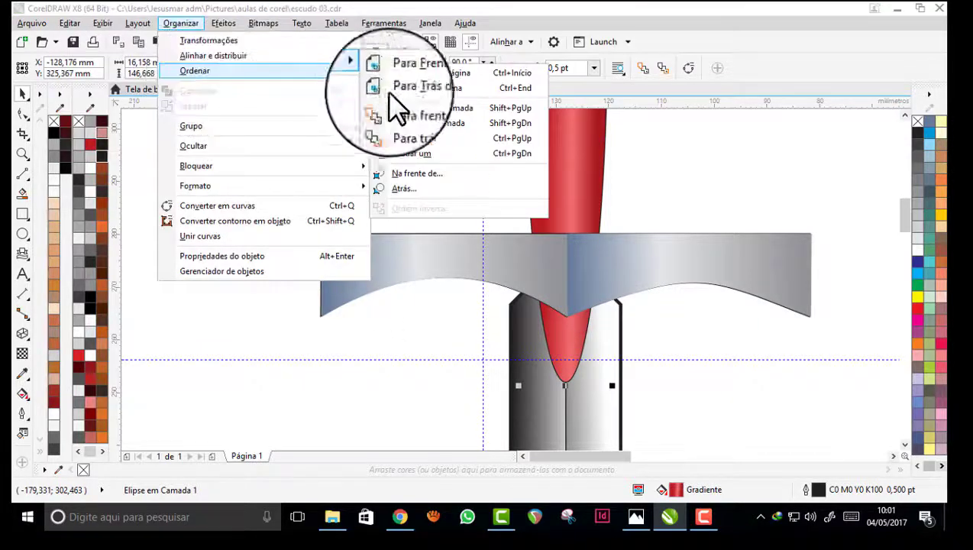
click(419, 188)
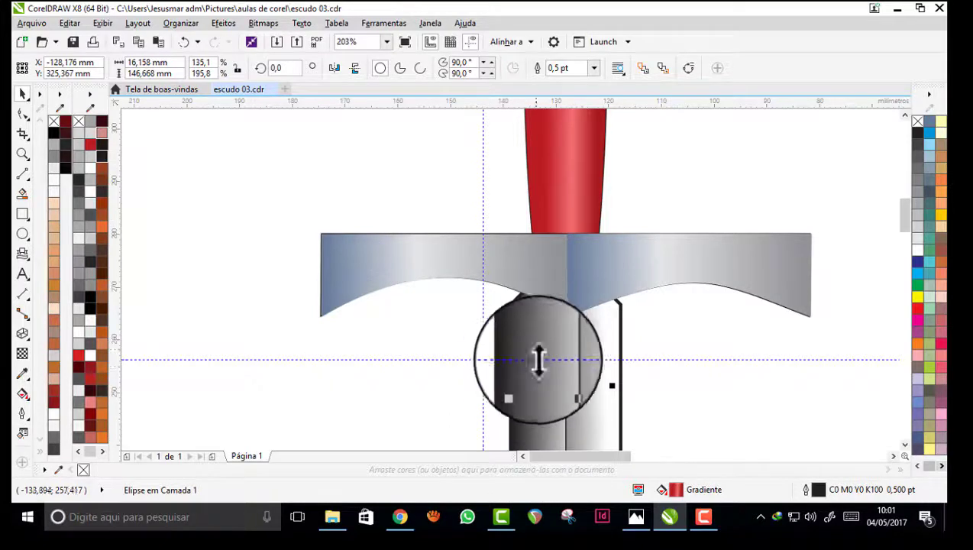
Draw a circle about 29.6 mm in diameter over the handle's upper tip as the pommel.
key(F4)
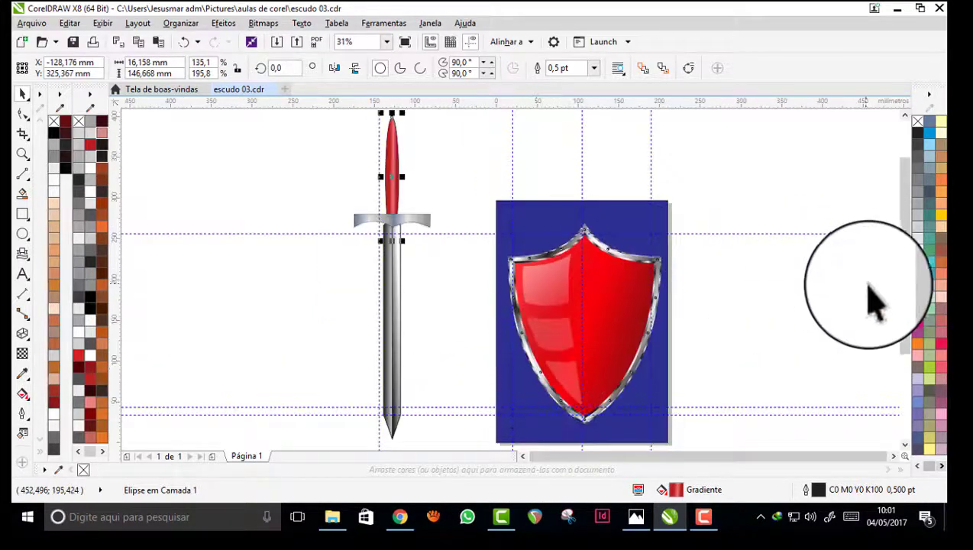
drag(903, 267, 906, 255)
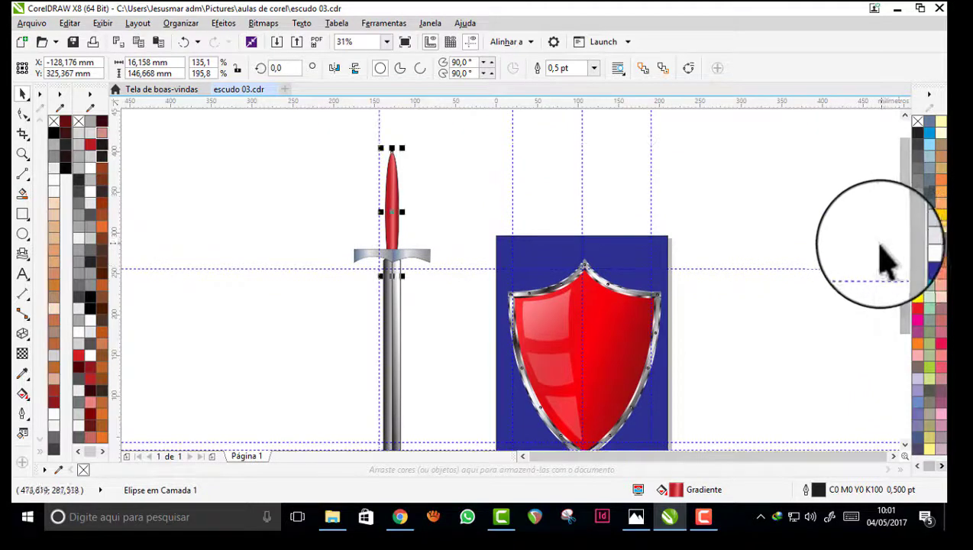
click(22, 233)
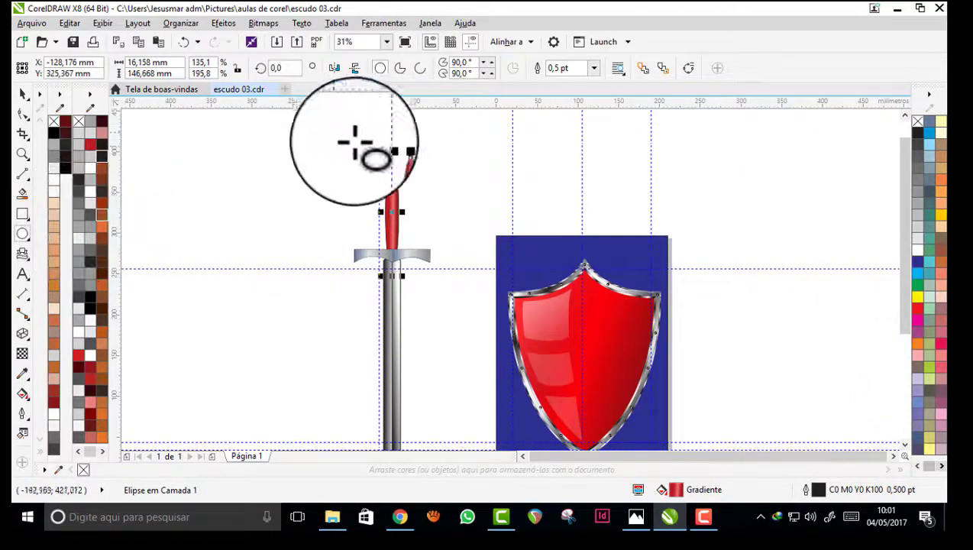
drag(379, 140, 404, 165)
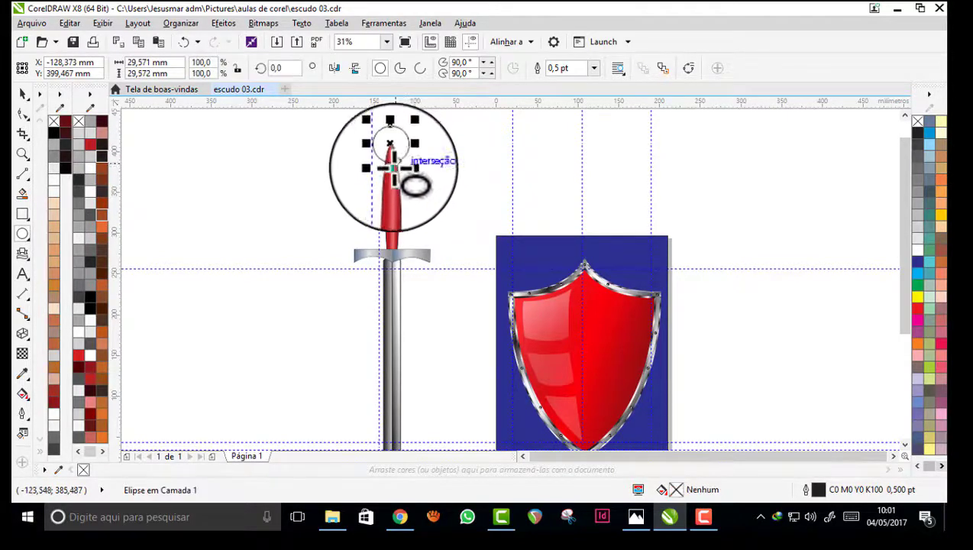
Copy the red handle's gradient fill to the pommel circle.
click(22, 154)
drag(359, 130, 451, 186)
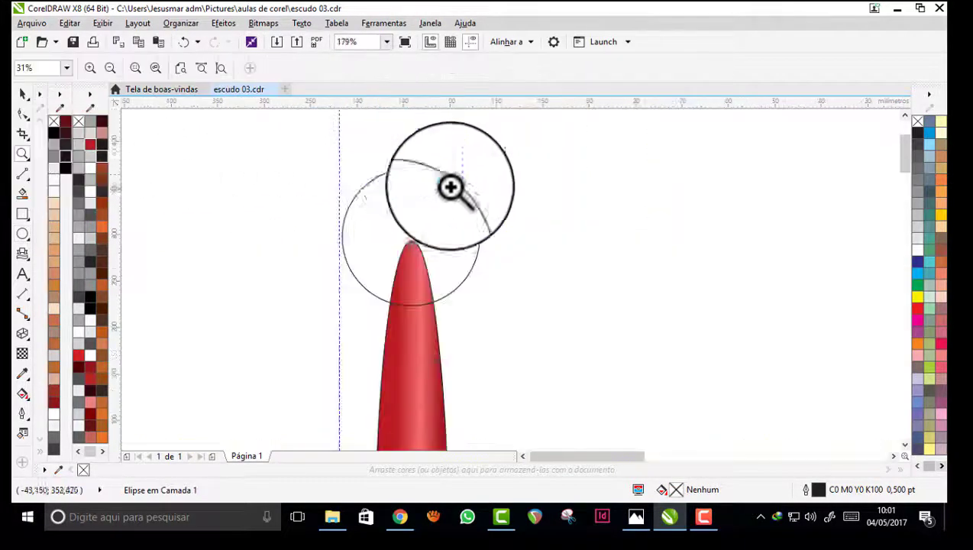
drag(558, 325, 558, 325)
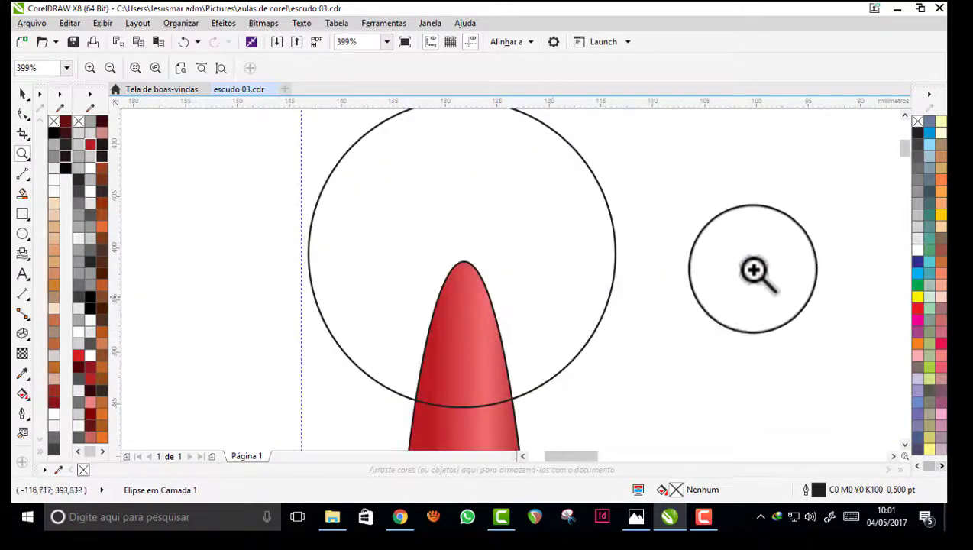
click(22, 93)
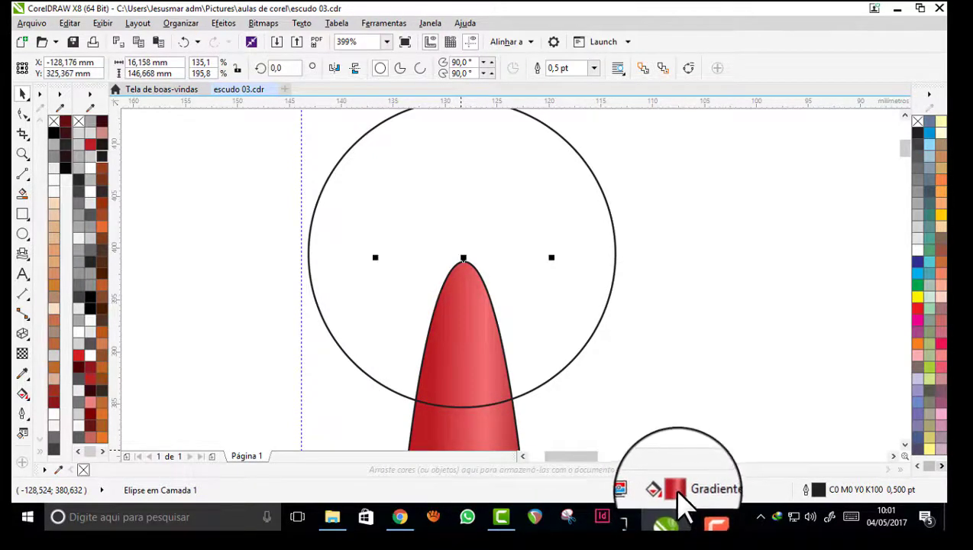
drag(443, 227, 443, 234)
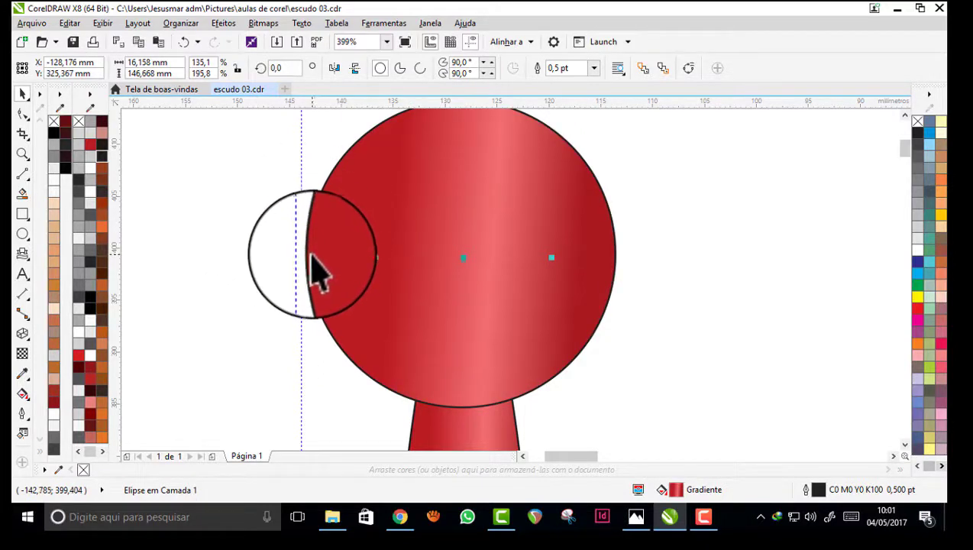
Change the pommel's gradient to elliptical, centre it near the circle's middle, extend it to the circle's edge and remove its intermediate colour stop.
key(g)
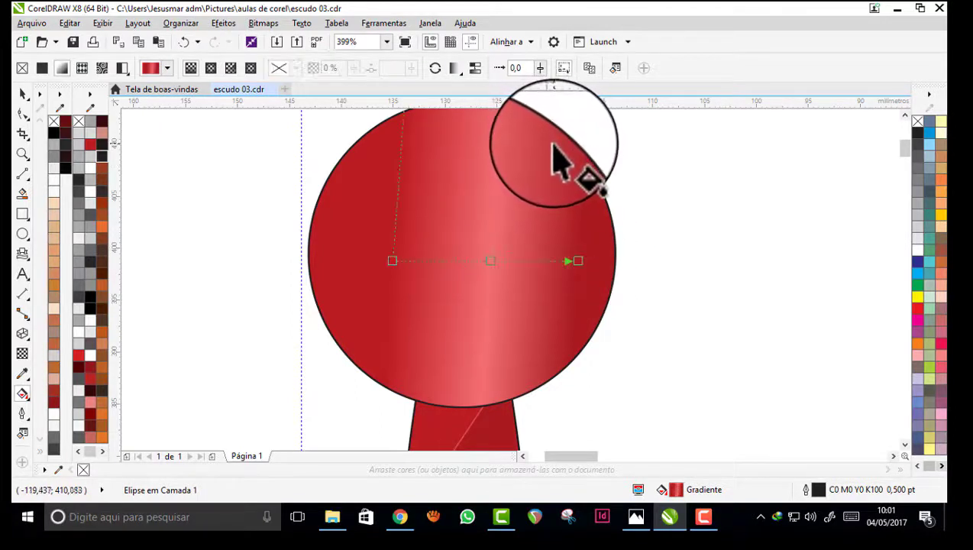
click(208, 68)
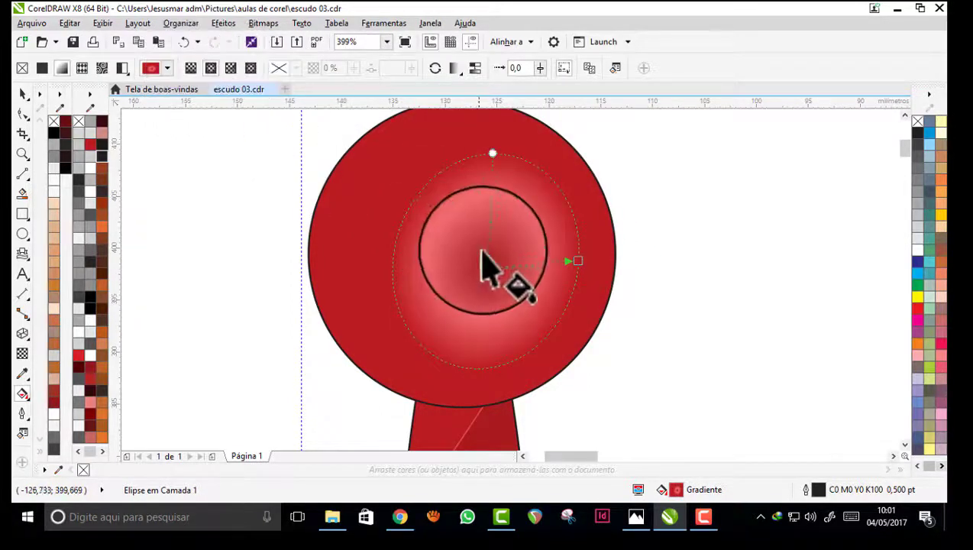
drag(489, 258, 402, 262)
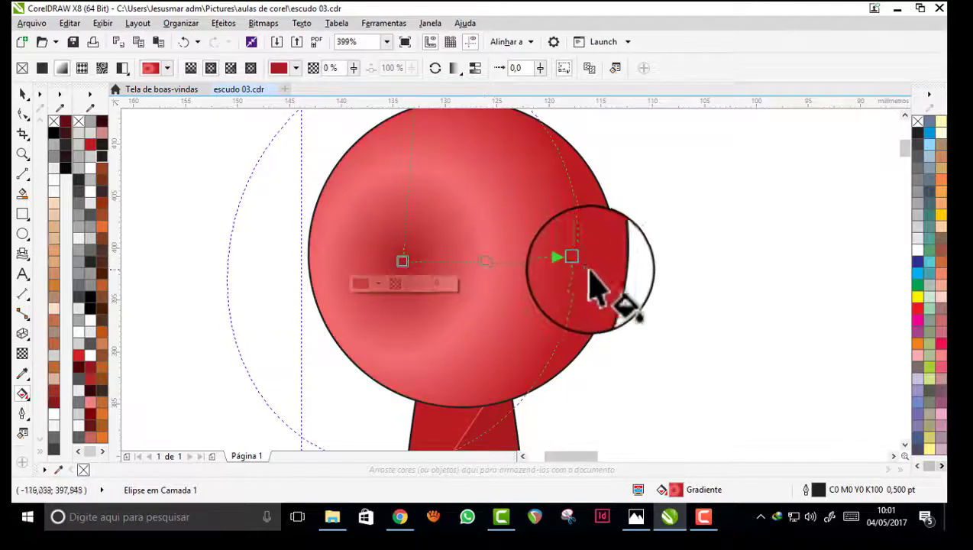
drag(578, 262, 614, 253)
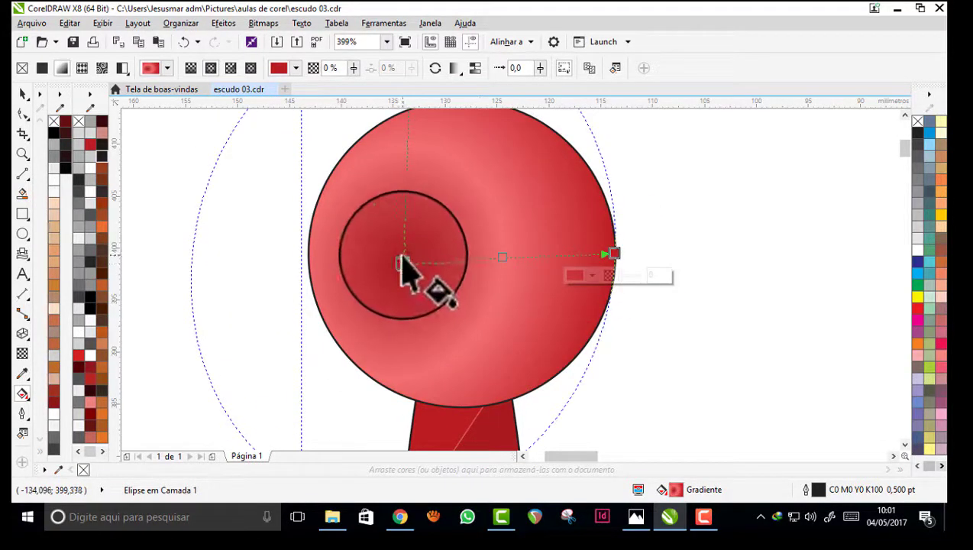
drag(412, 257, 457, 262)
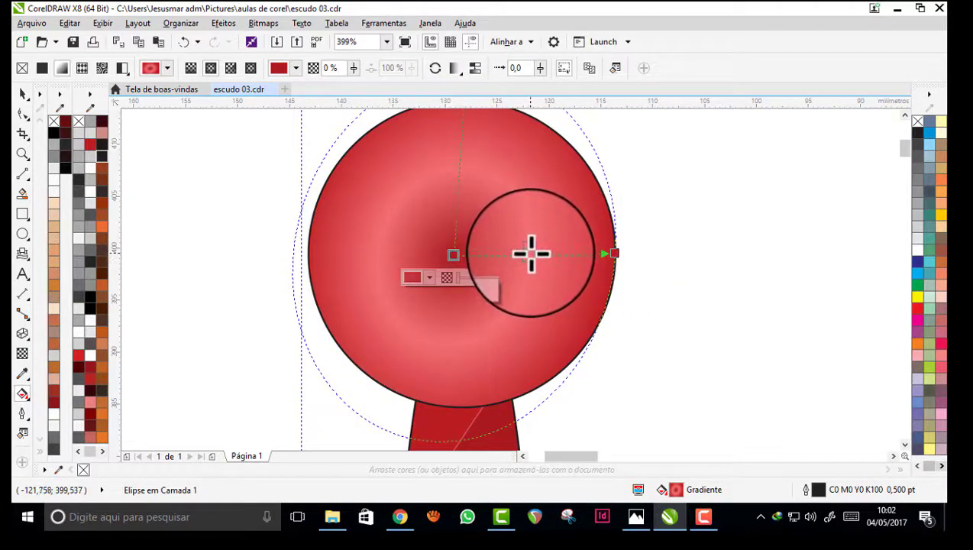
double_click(530, 255)
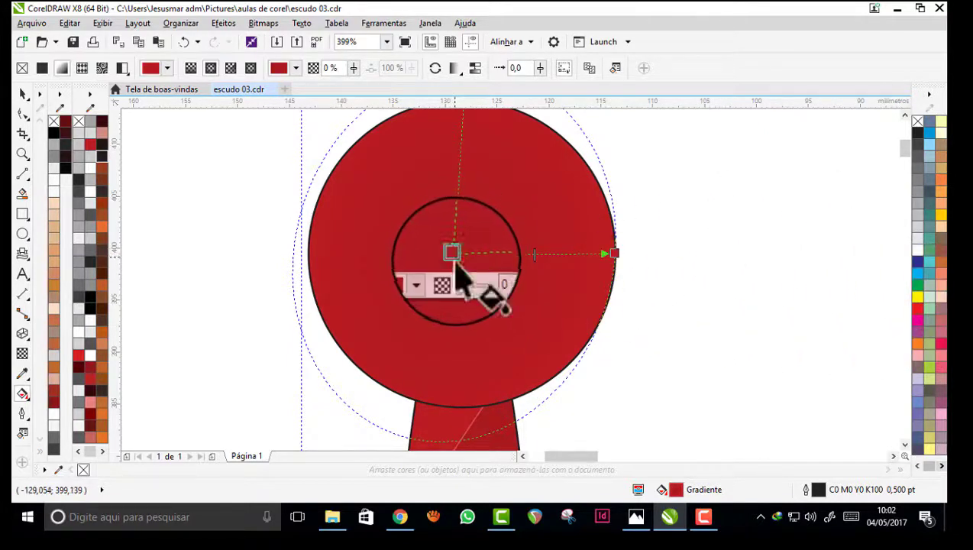
Set the centre colour of the pommel's elliptical gradient to pale pink, C2 M18 Y8 K0.
click(429, 279)
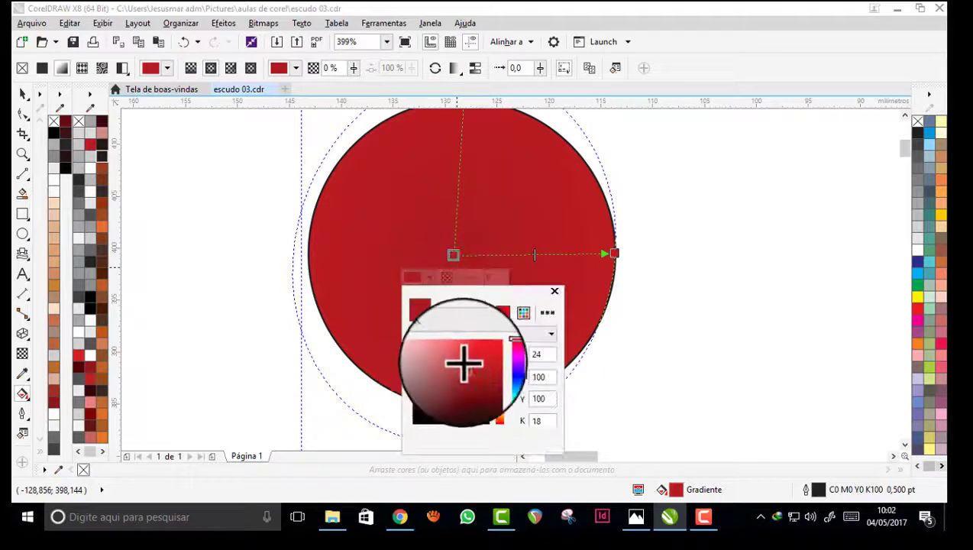
click(462, 371)
click(436, 352)
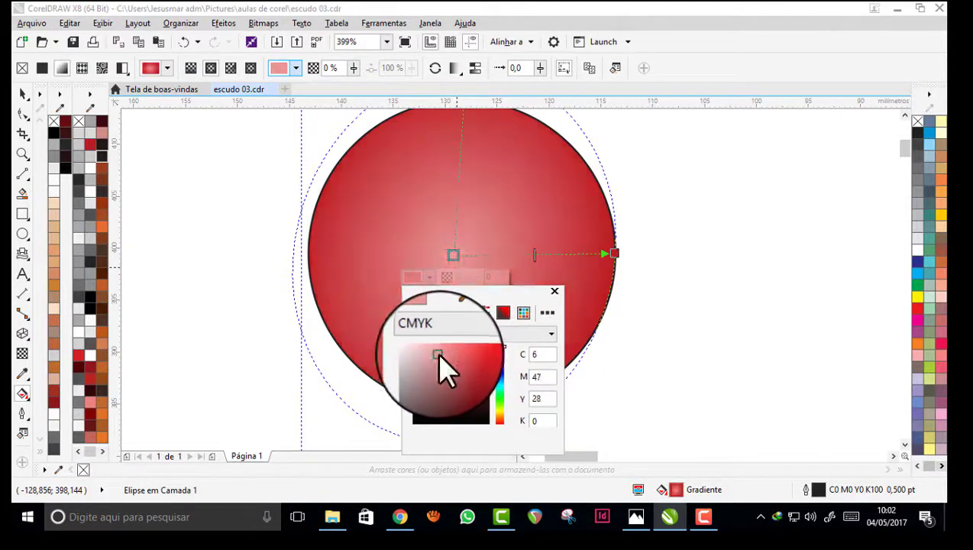
click(430, 353)
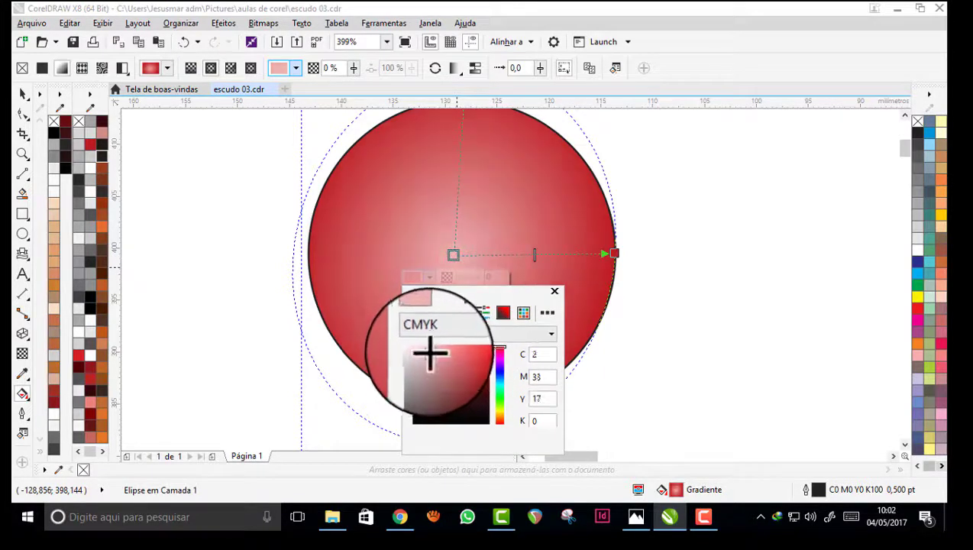
click(423, 351)
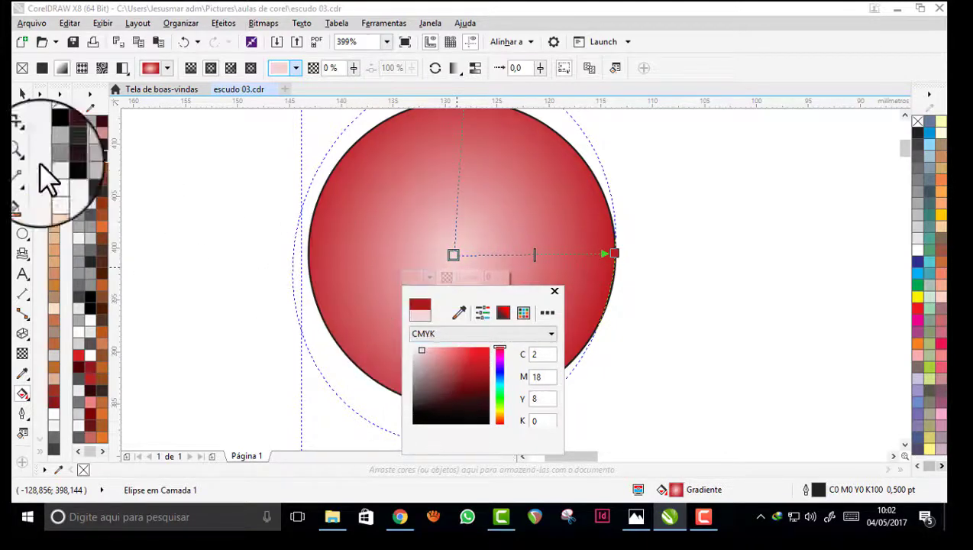
Shorten the pommel's elliptical gradient so its dark red end stop lies inside the circle's edge.
click(609, 255)
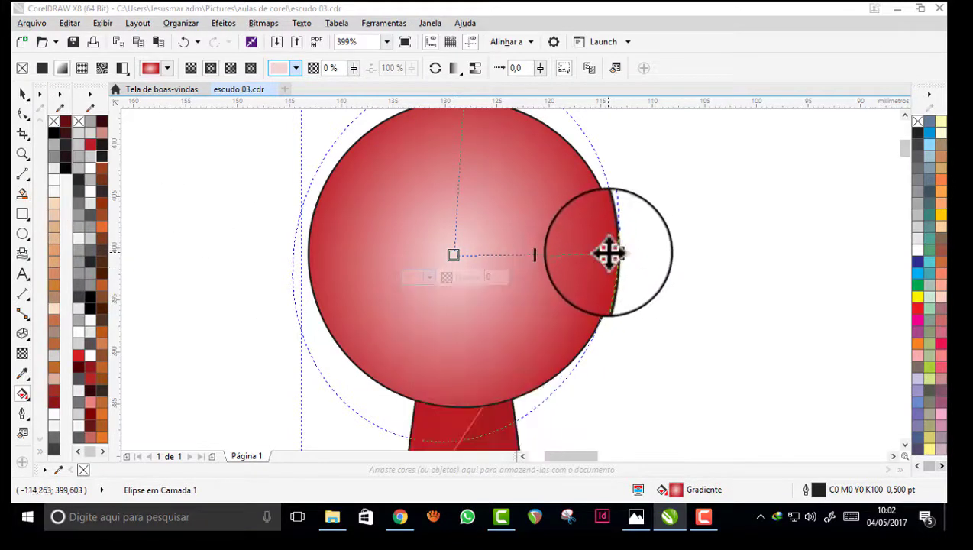
drag(614, 254, 589, 254)
click(573, 249)
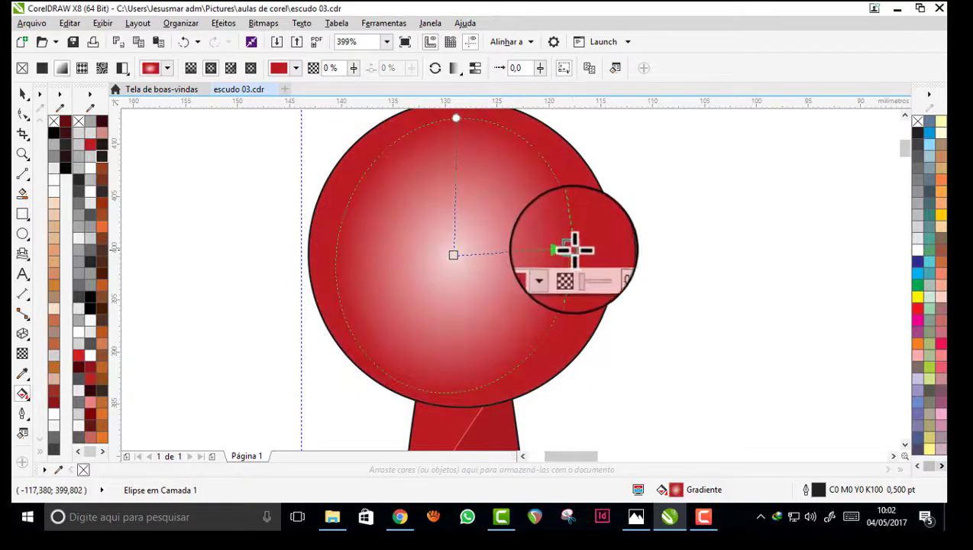
click(22, 93)
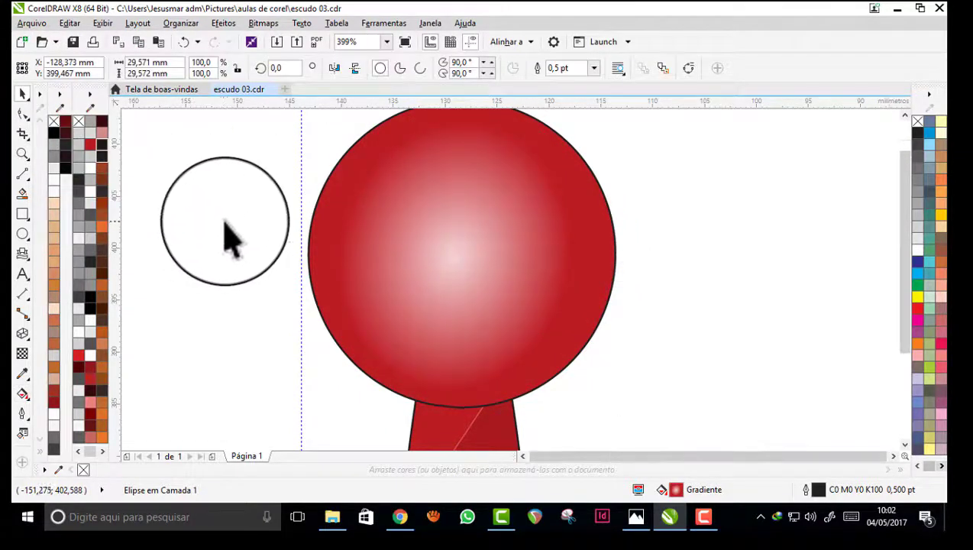
Scale the pommel circle down proportionally to about 22.7 mm in diameter, keeping it on top of the handle.
key(F4)
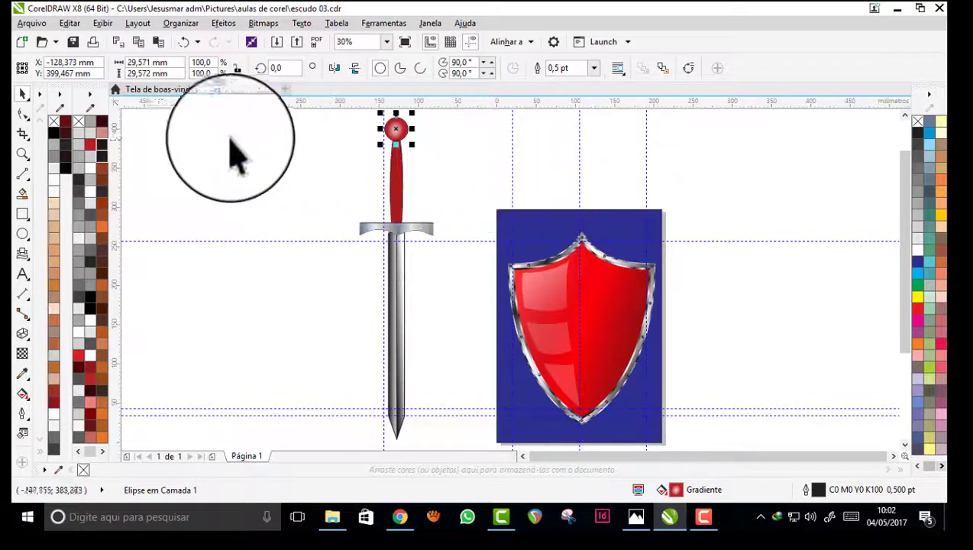
key(shift+F2)
drag(553, 183, 519, 218)
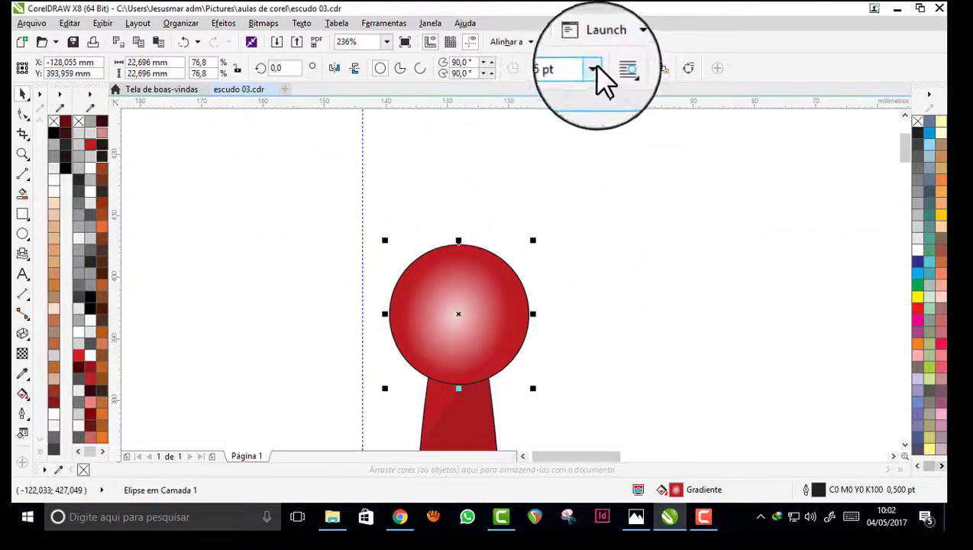
Set the pommel circle's outline width to 4.0 pt and convert the outline into a separate object.
click(594, 68)
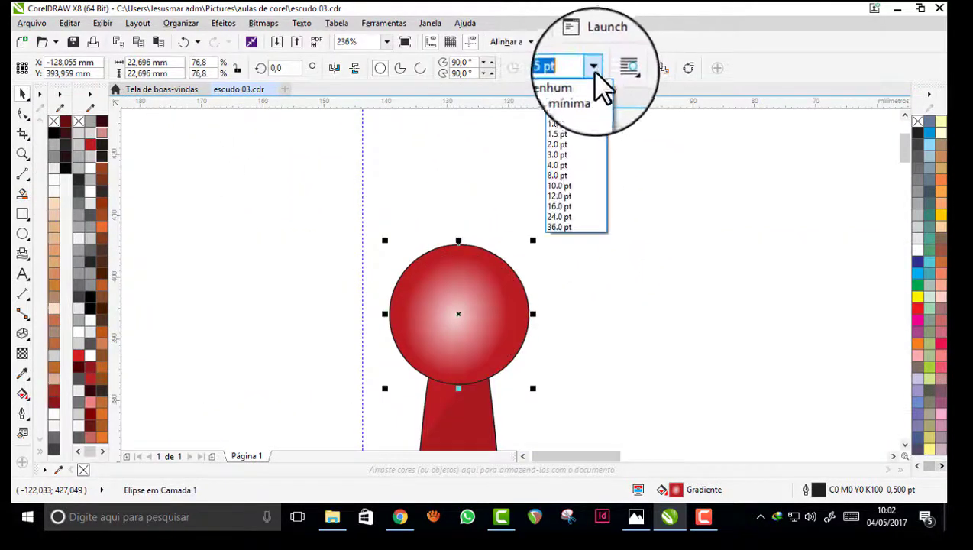
click(560, 197)
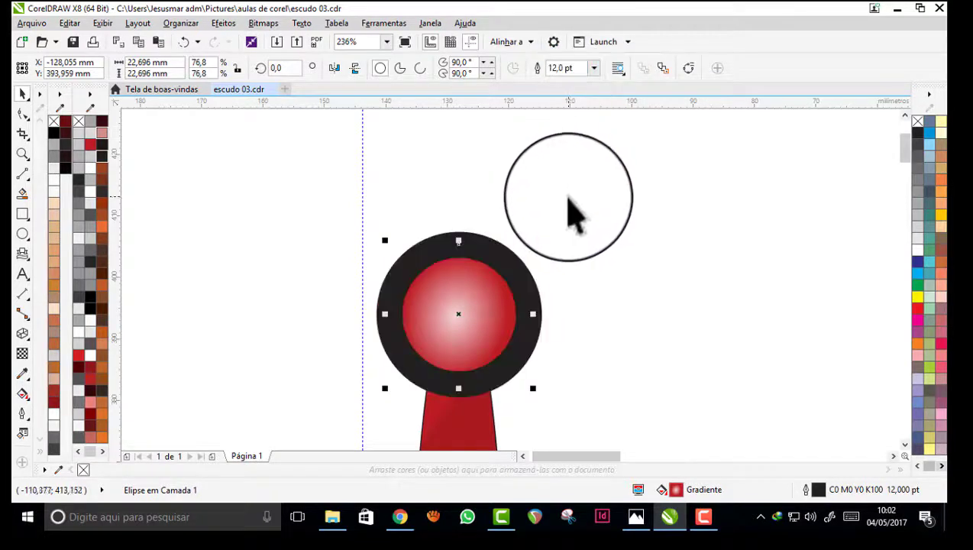
click(594, 68)
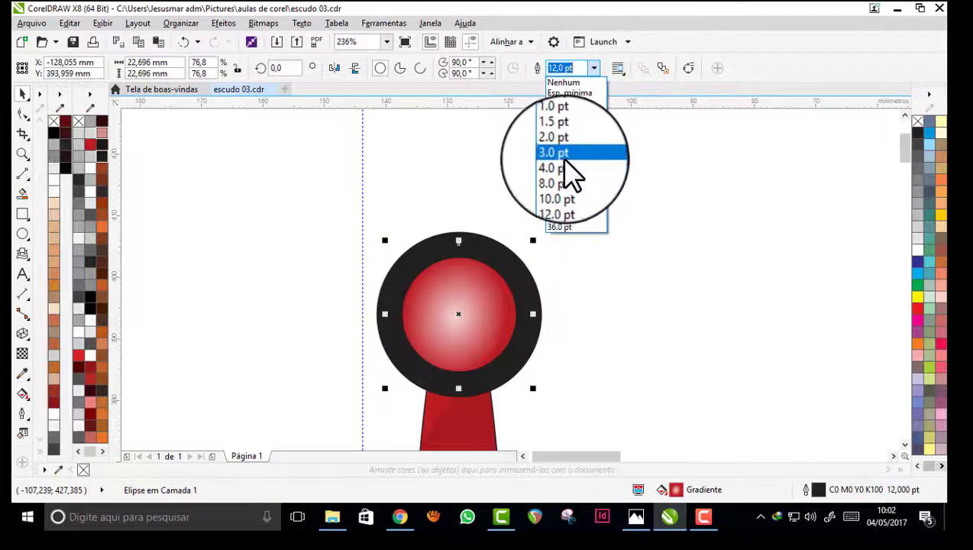
click(563, 156)
click(595, 68)
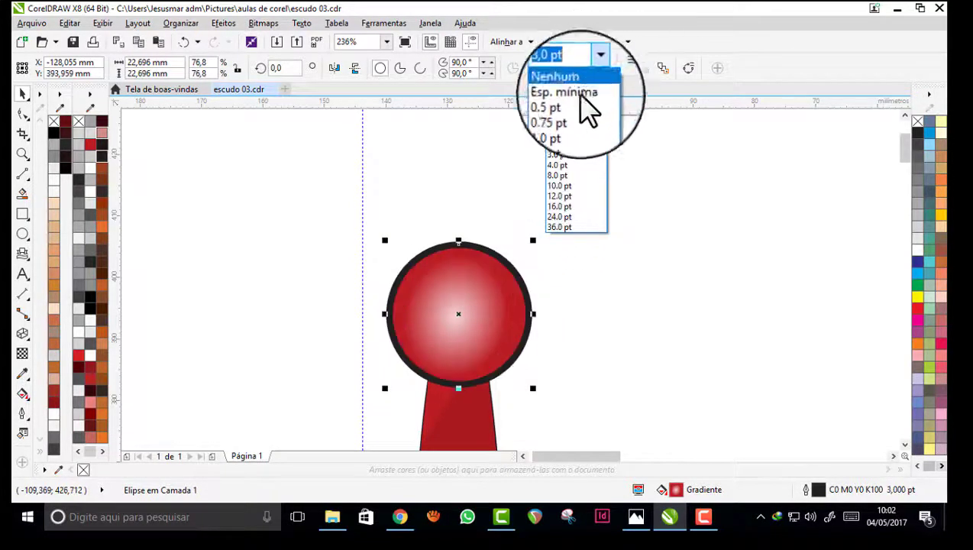
click(560, 165)
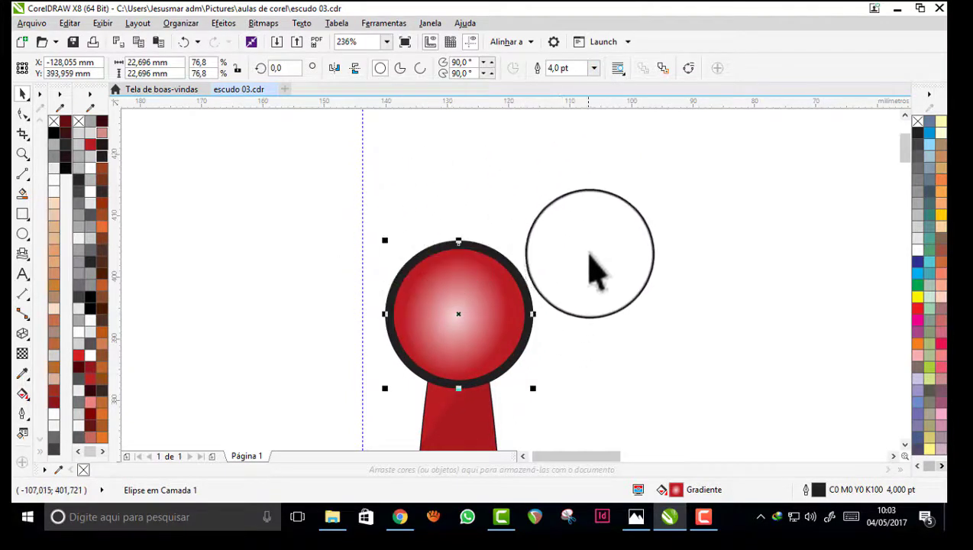
click(178, 25)
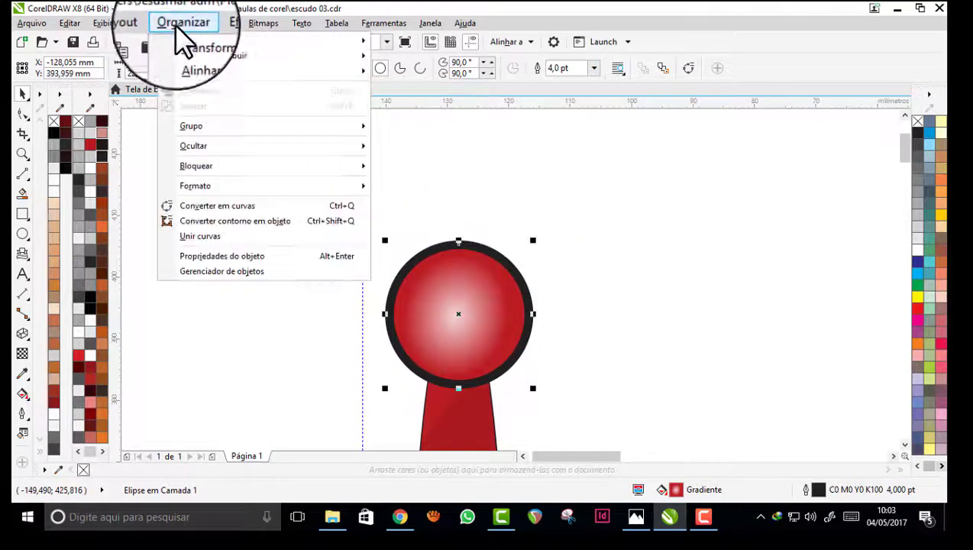
click(259, 220)
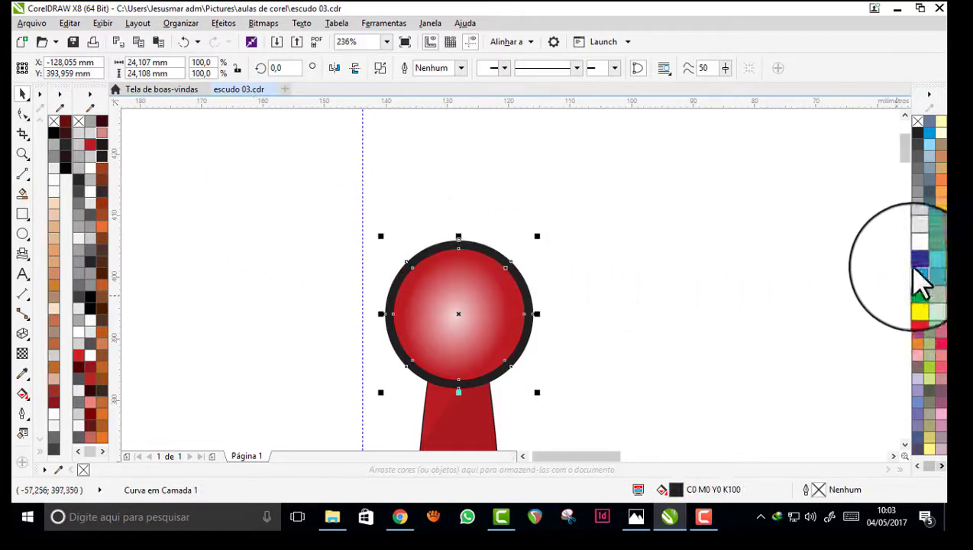
Move the black ring made from the pommel's outline into the empty area between the handle and the shield.
drag(900, 145, 908, 162)
key(F4)
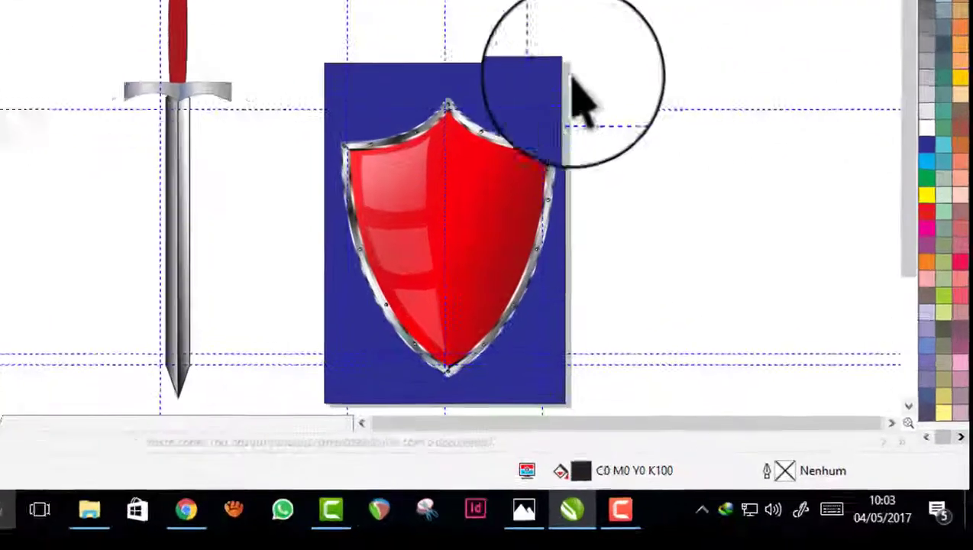
click(415, 223)
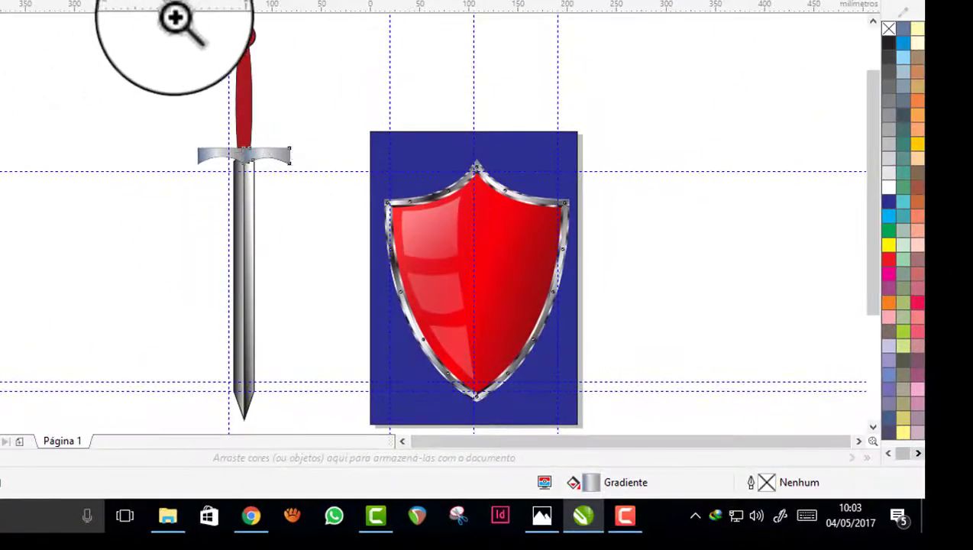
drag(181, 20, 336, 203)
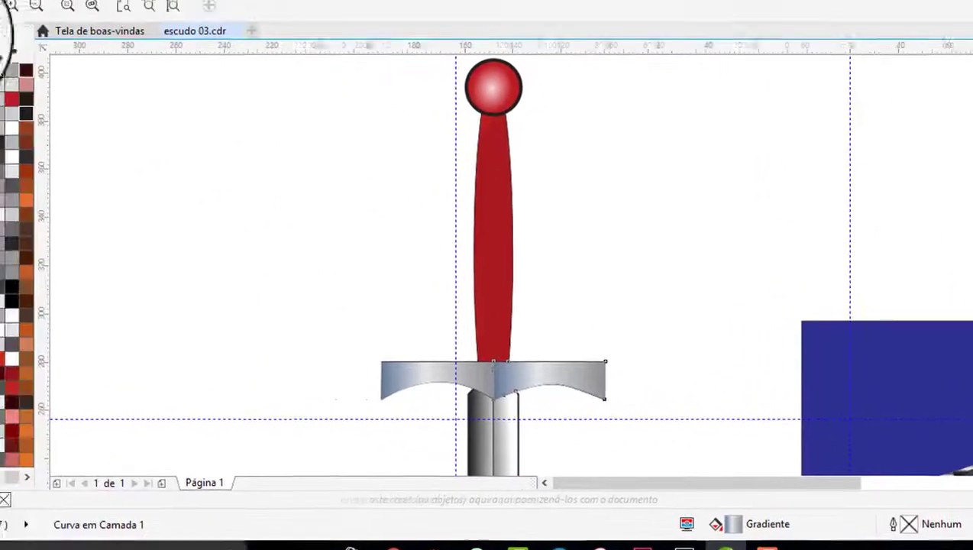
click(14, 61)
drag(507, 105, 650, 192)
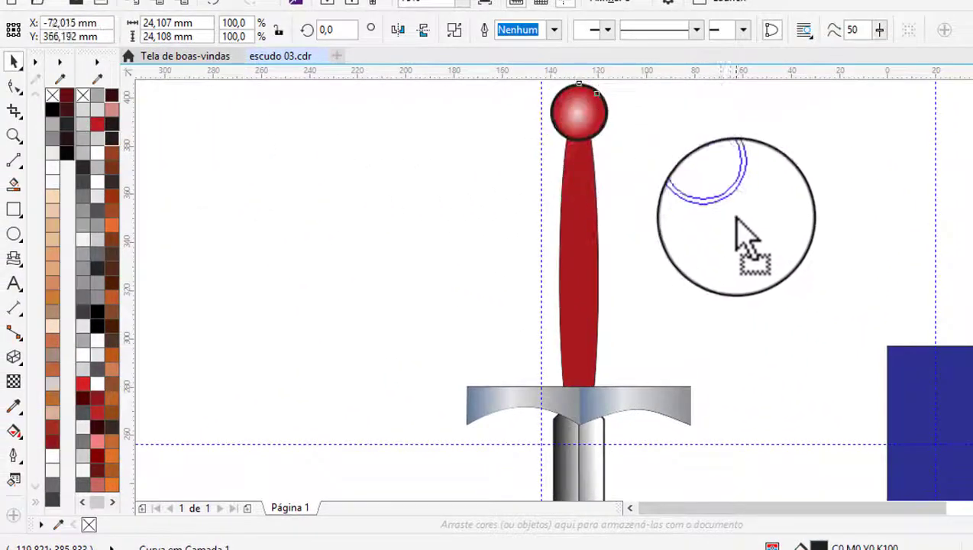
drag(737, 221, 732, 241)
Copy the metallic gradient fill of the crossguard's half nearest the shield to the detached ring.
click(659, 411)
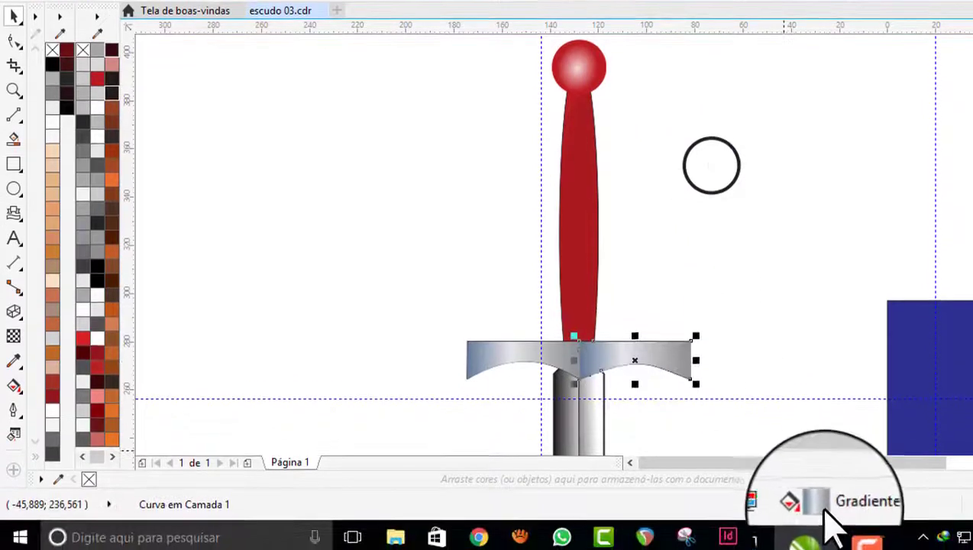
click(717, 306)
click(652, 354)
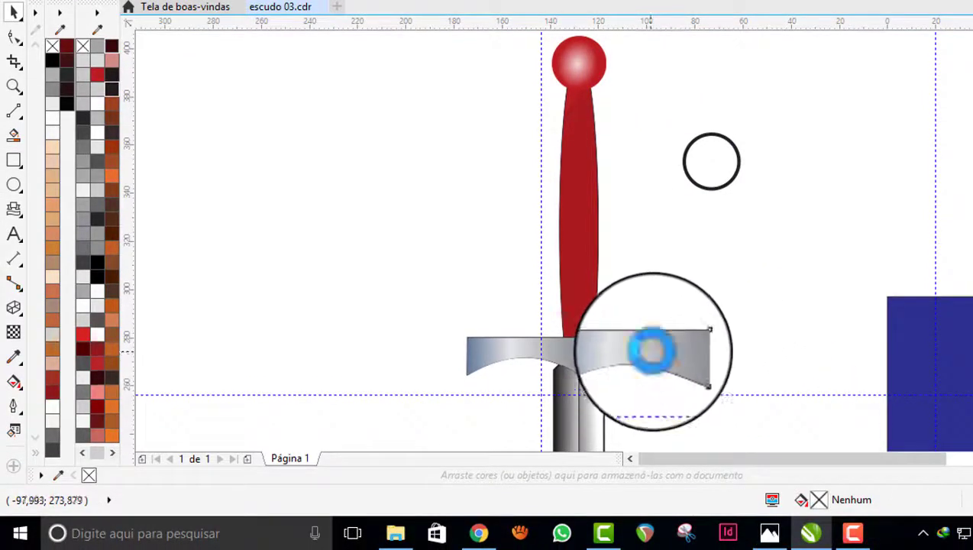
drag(650, 350, 617, 361)
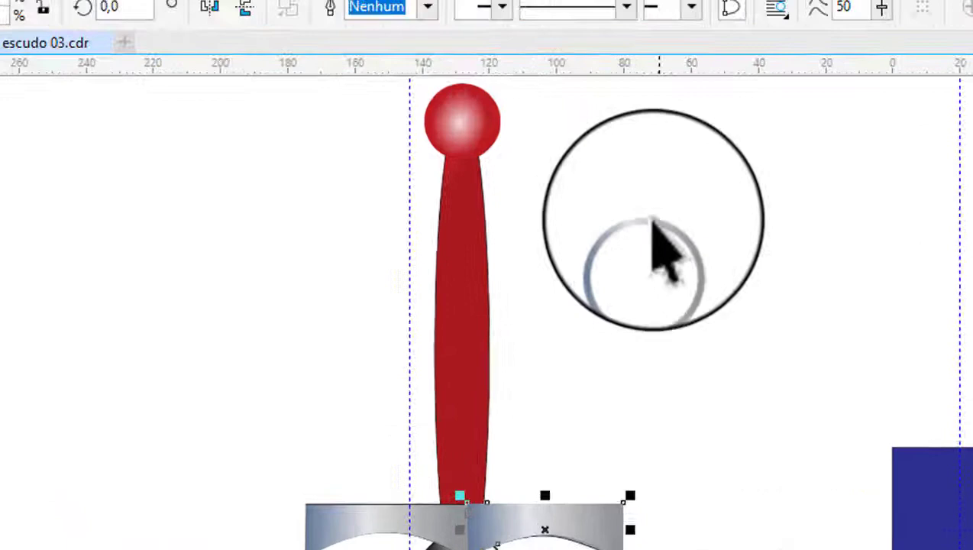
Move the metallic ring back onto the pommel and fit it concentrically around the red circle.
drag(653, 221, 466, 115)
scroll(487, 317, up, 3)
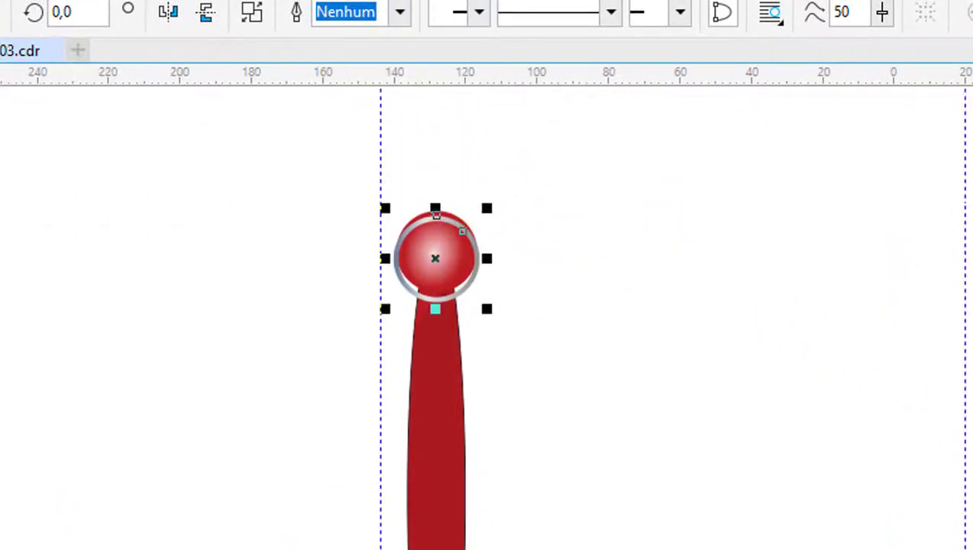
key(z)
drag(321, 191, 575, 315)
click(2, 108)
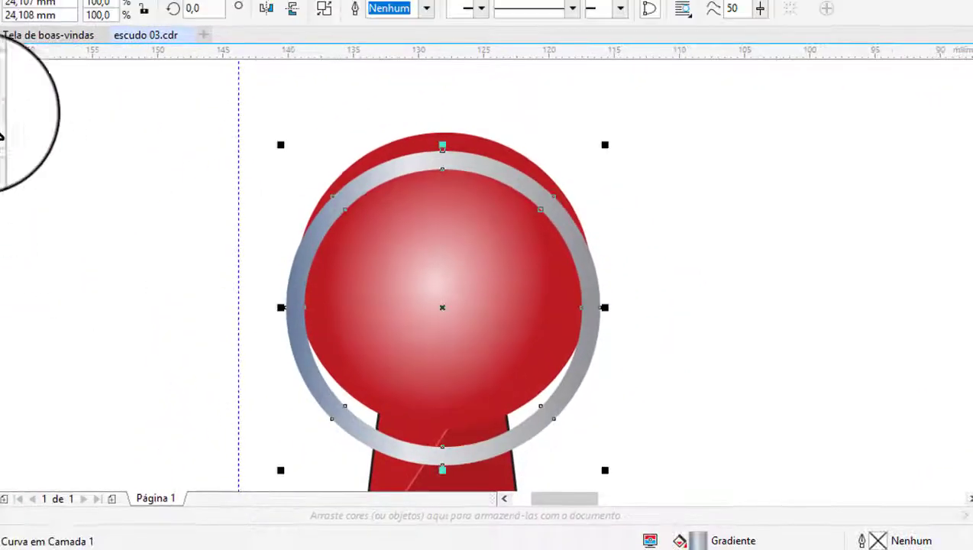
drag(384, 172, 388, 147)
click(714, 262)
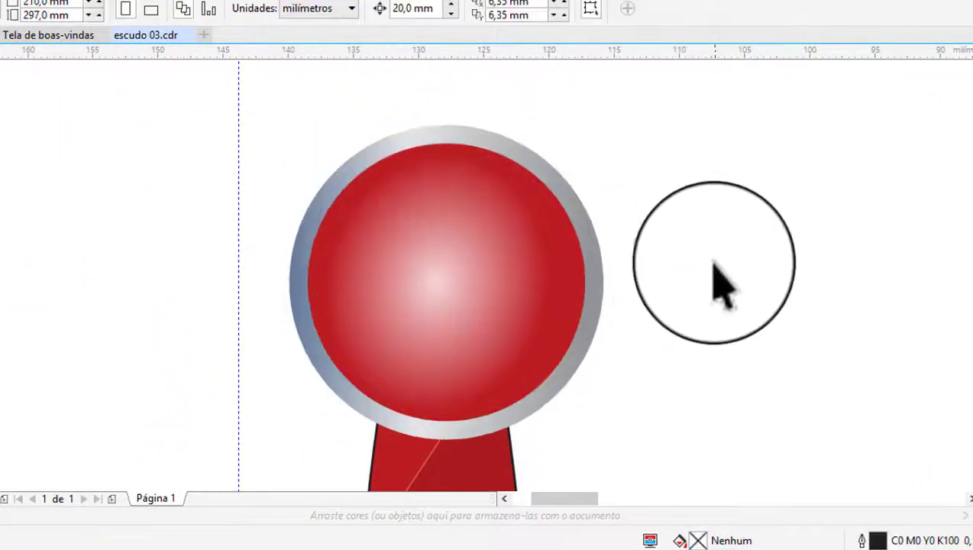
Select all the sword's objects together and remove their fill.
key(F4)
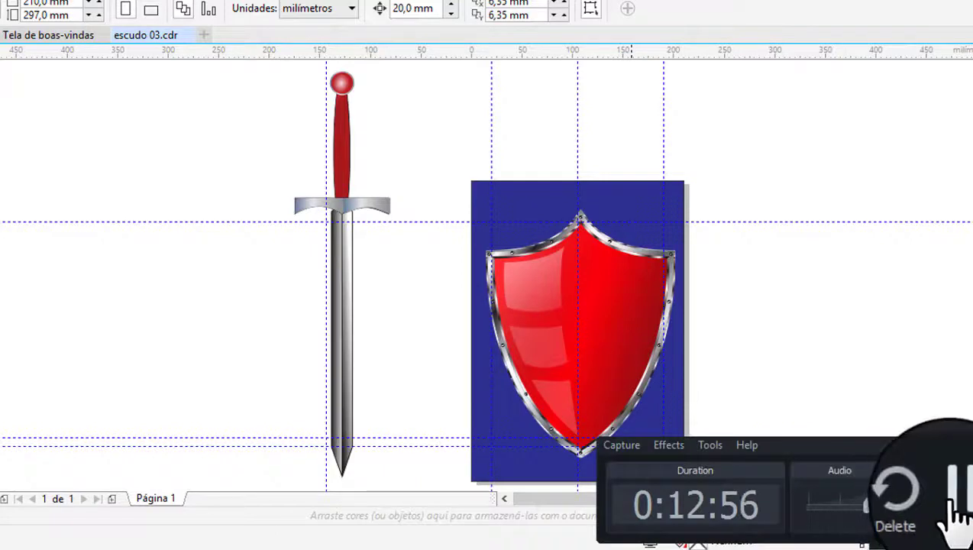
drag(184, 82, 451, 458)
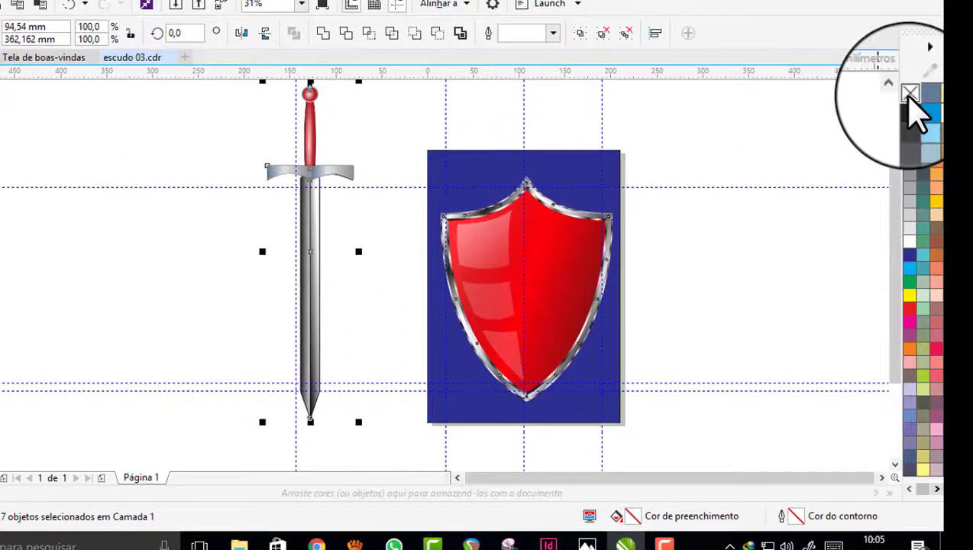
click(909, 93)
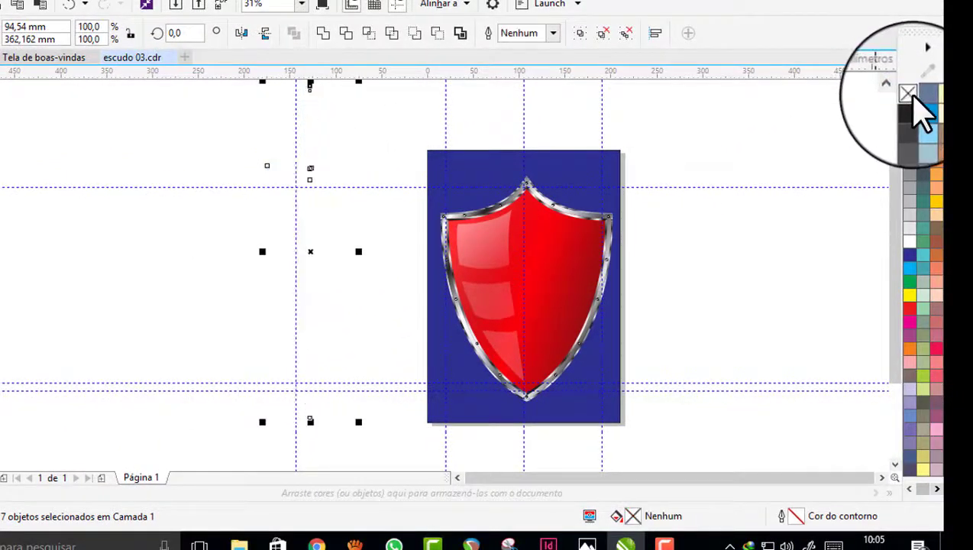
Undo the fill removal and group all of the sword's objects.
key(ctrl+z)
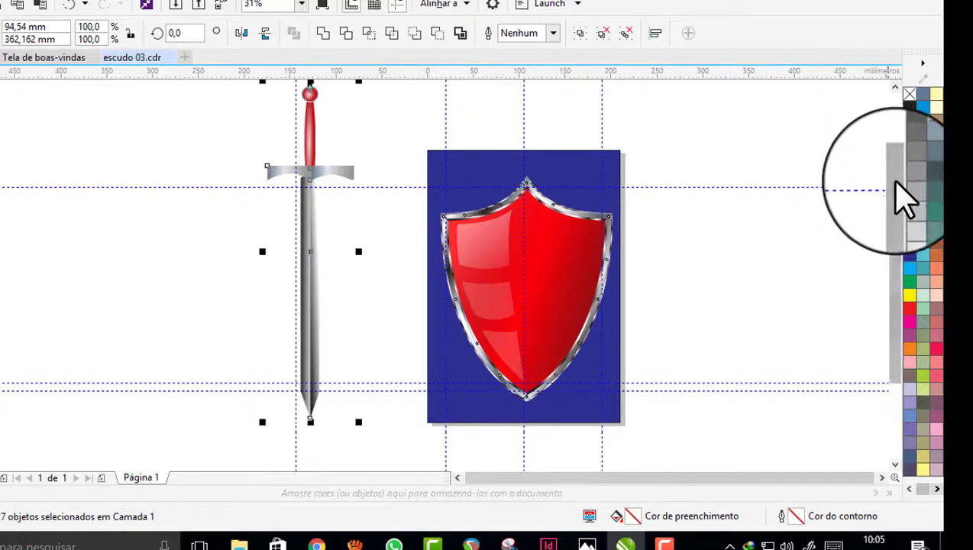
drag(901, 207, 905, 179)
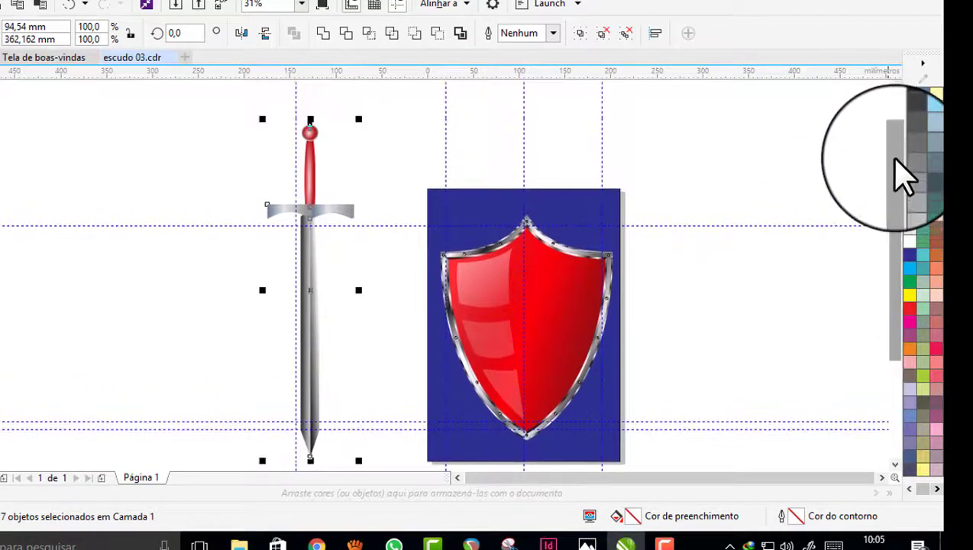
drag(187, 92, 416, 458)
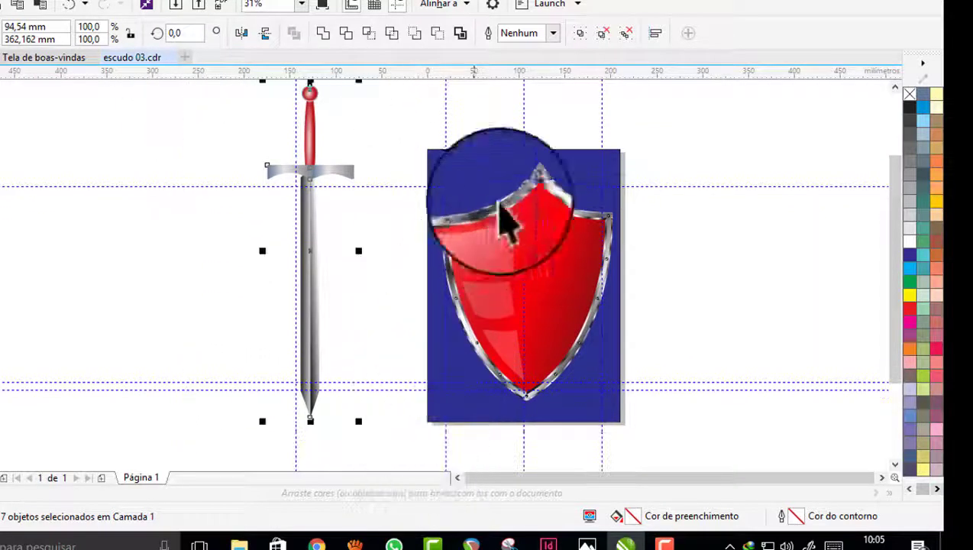
click(580, 36)
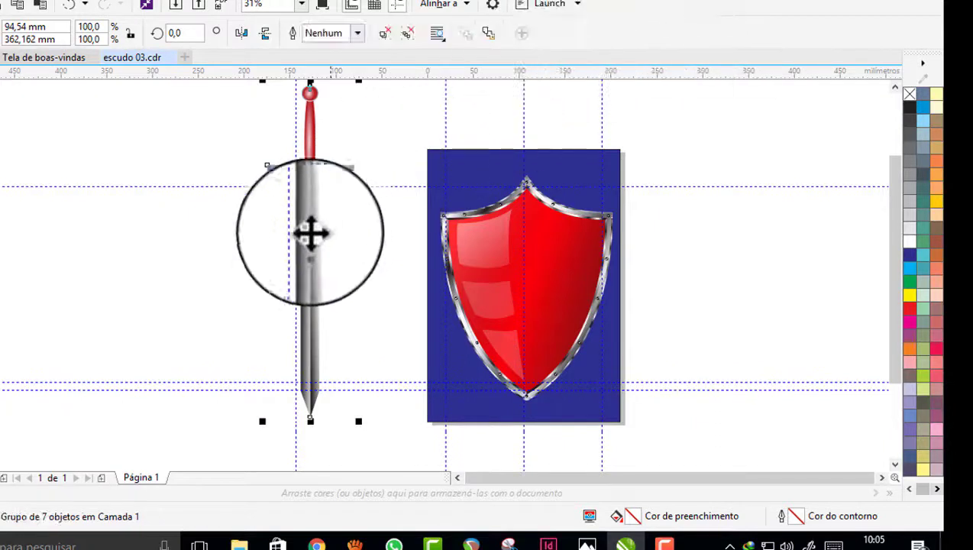
mouse_move(313, 252)
mouse_down()
mouse_move(366, 278)
mouse_move(538, 278)
mouse_move(555, 246)
mouse_move(479, 289)
mouse_move(317, 255)
mouse_up()
drag(484, 159, 518, 169)
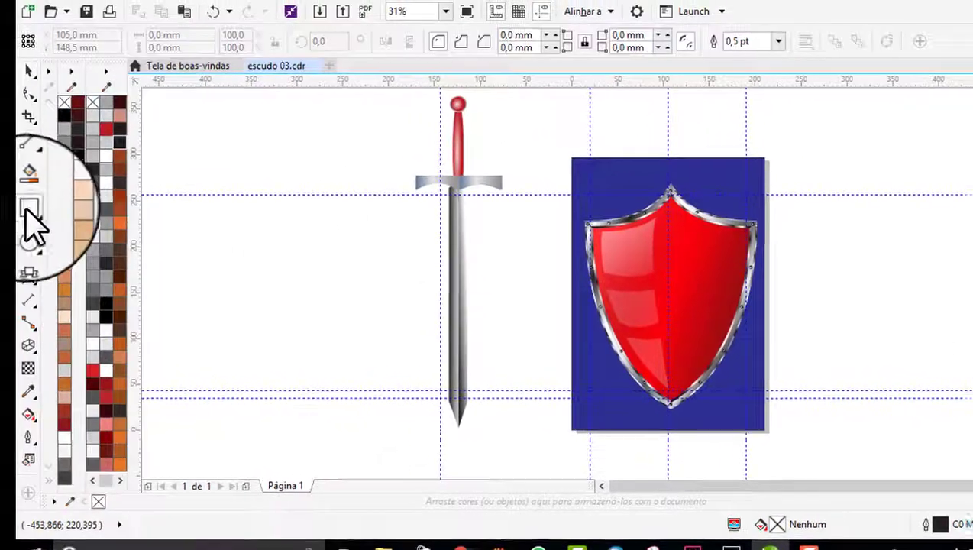
Create a page-sized rectangle, 210 by 297 mm, and fill it with blue (C100 M100 Y0 K0).
double_click(0, 200)
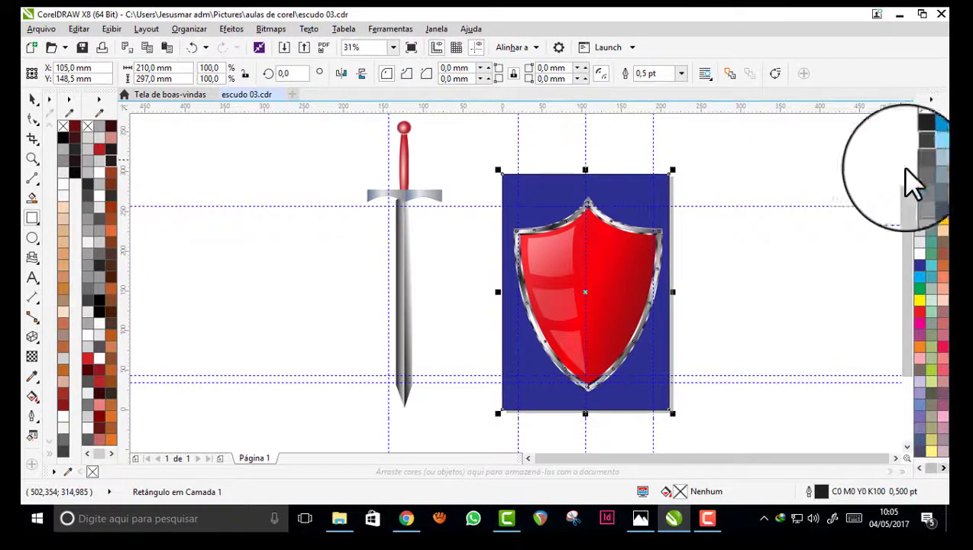
click(919, 265)
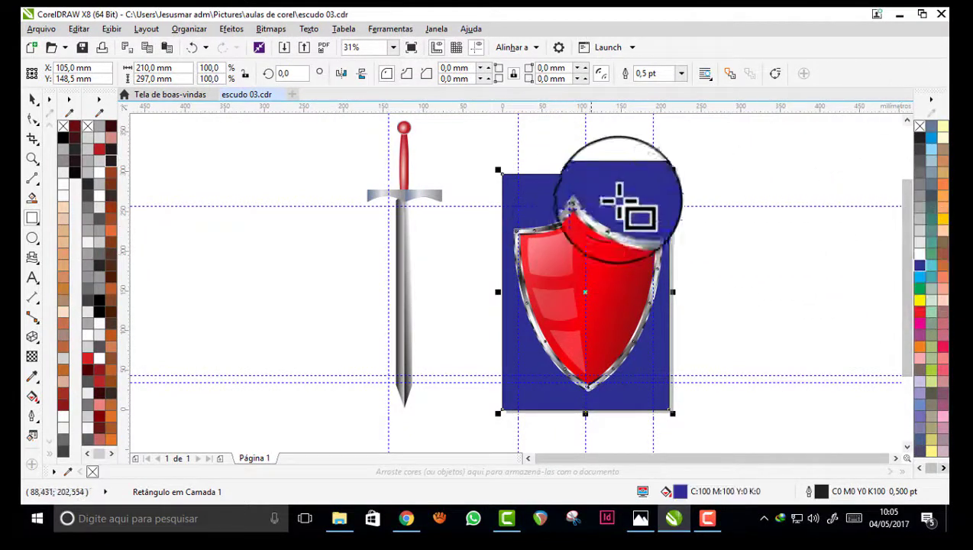
click(33, 100)
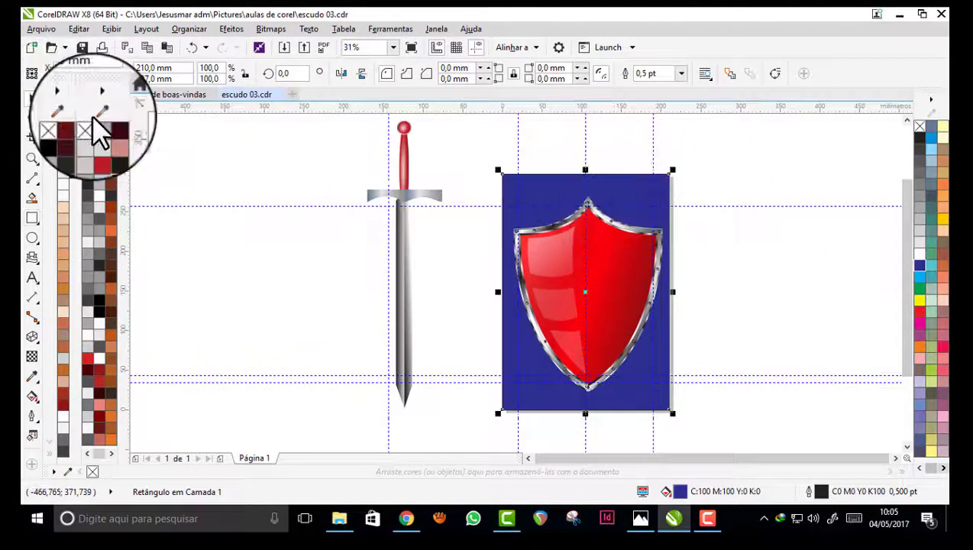
Move the grouped sword onto the shield and rotate it clockwise to 339.043 degrees so its handle leans away from the shield's centre.
click(409, 174)
drag(404, 269, 620, 289)
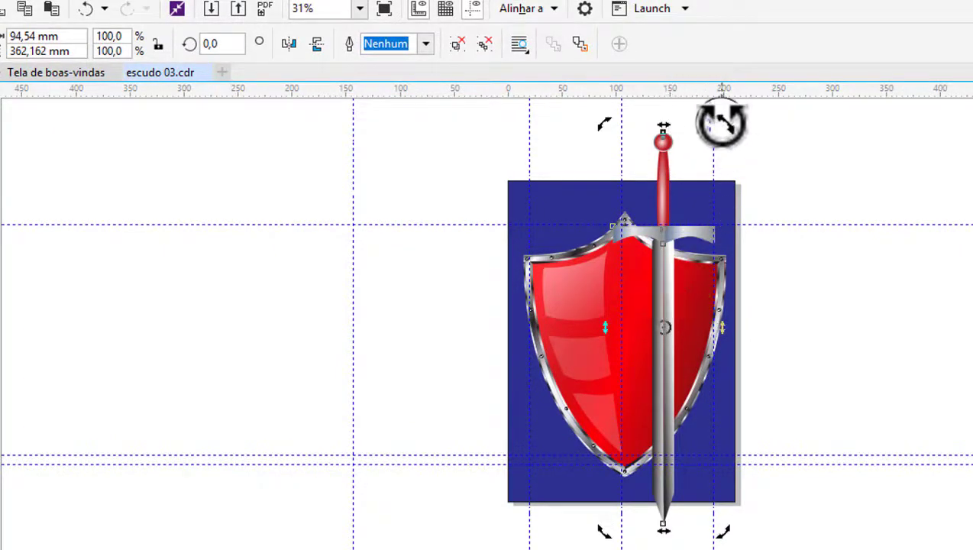
drag(721, 122, 788, 168)
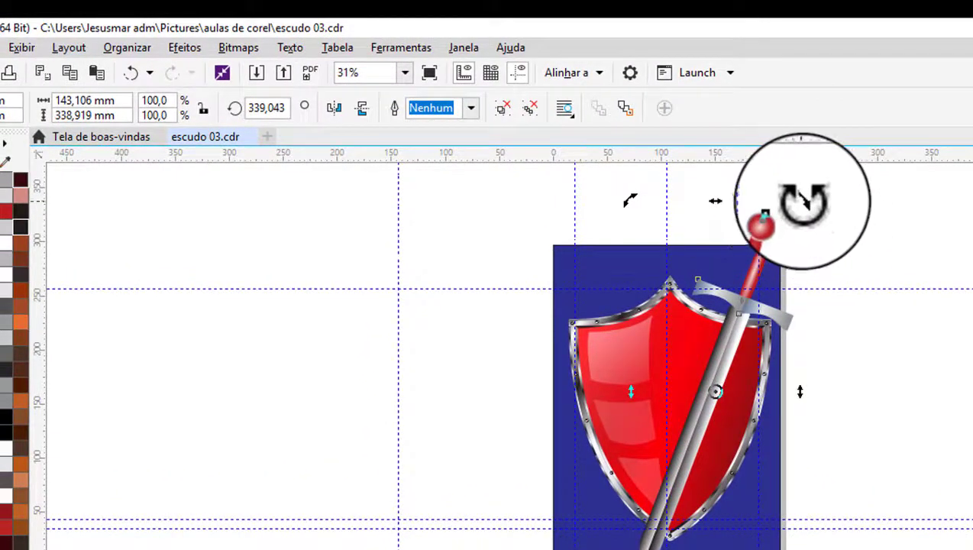
Reorder the tilted sword so it lies behind the shield but in front of the blue background.
click(128, 48)
mouse_move(161, 115)
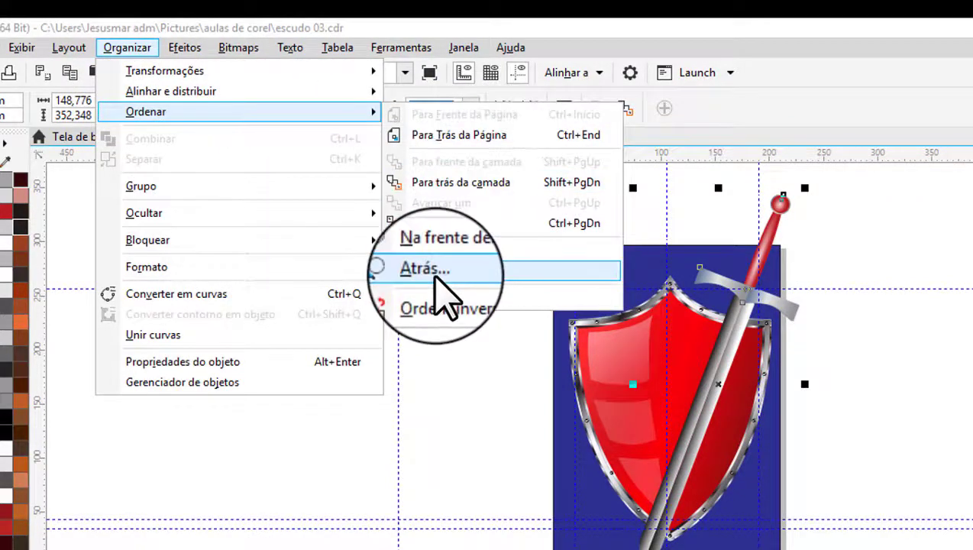
click(437, 272)
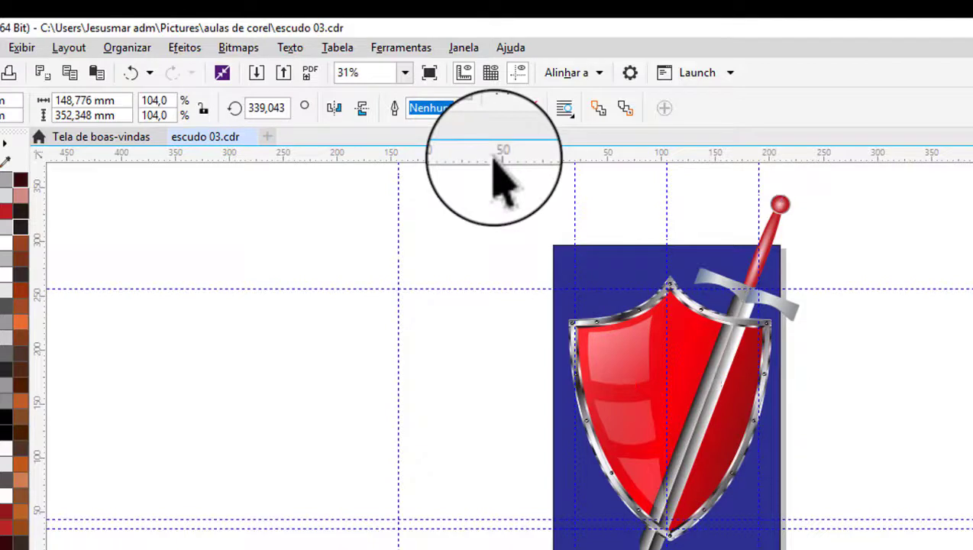
key(shift+Page_Down)
key(ctrl+Page_Up)
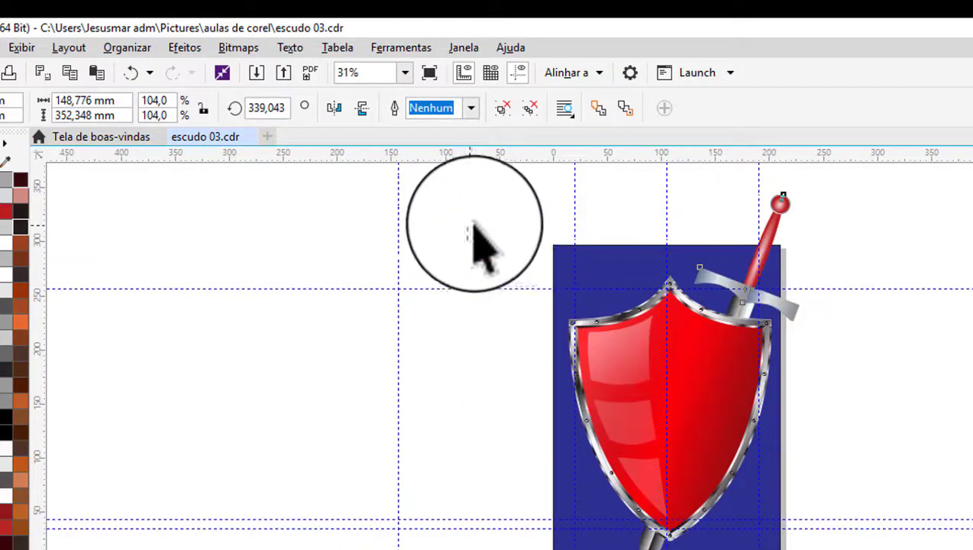
click(477, 246)
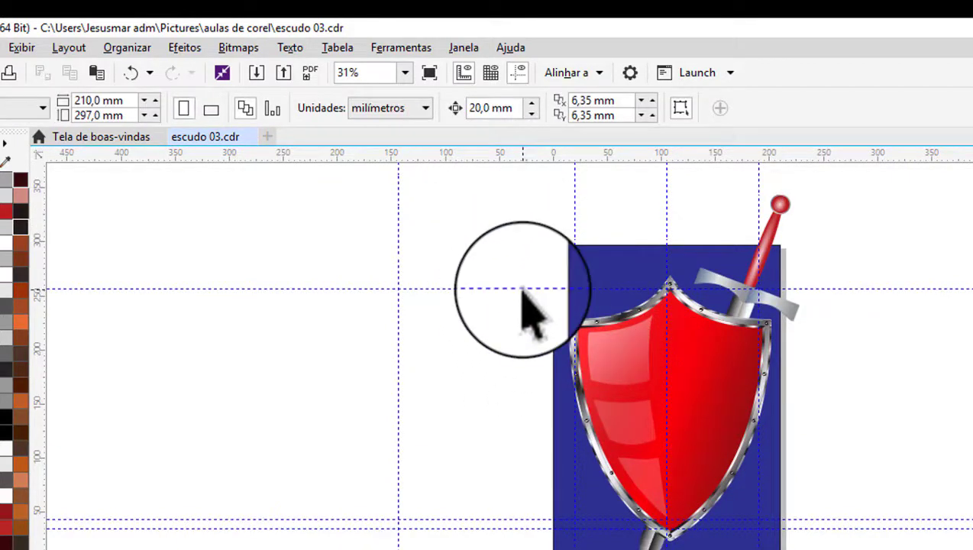
Resize the sword proportionally to 103% and raise it so the handle and crossguard stand clear above the shield.
click(773, 236)
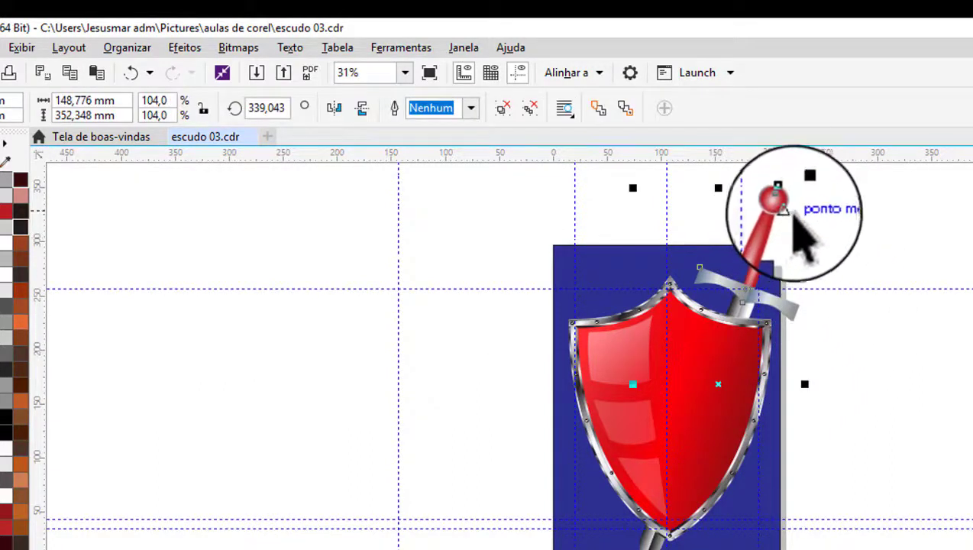
drag(805, 188, 790, 235)
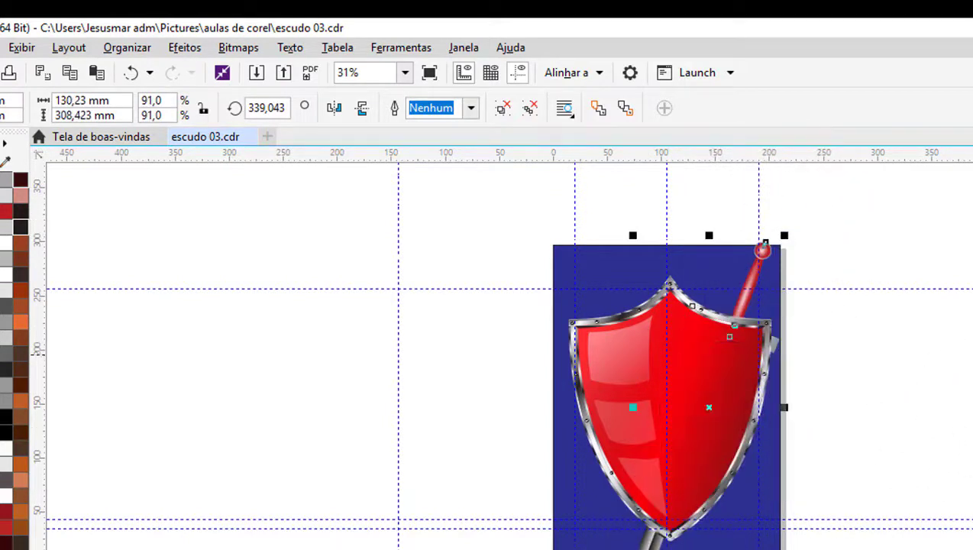
scroll(840, 382, down, 3)
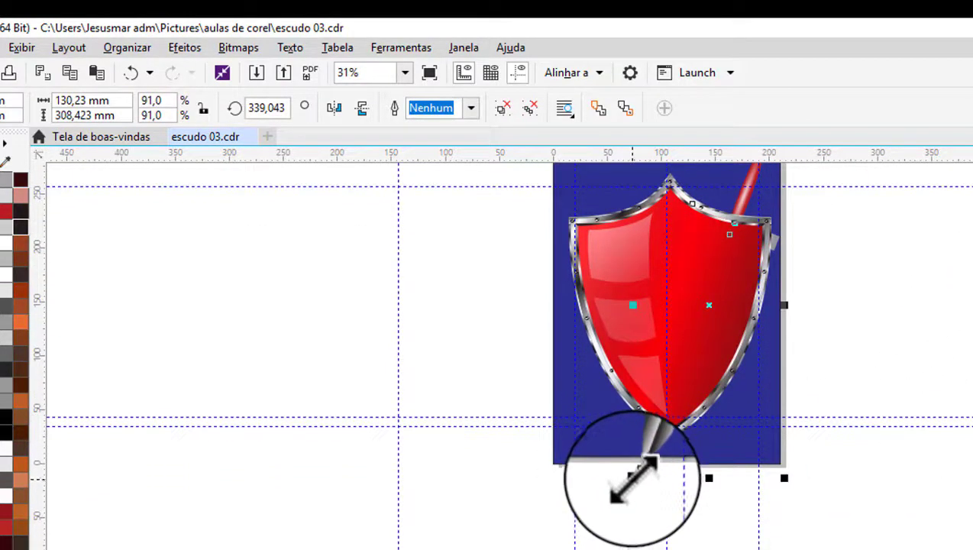
drag(633, 480, 620, 524)
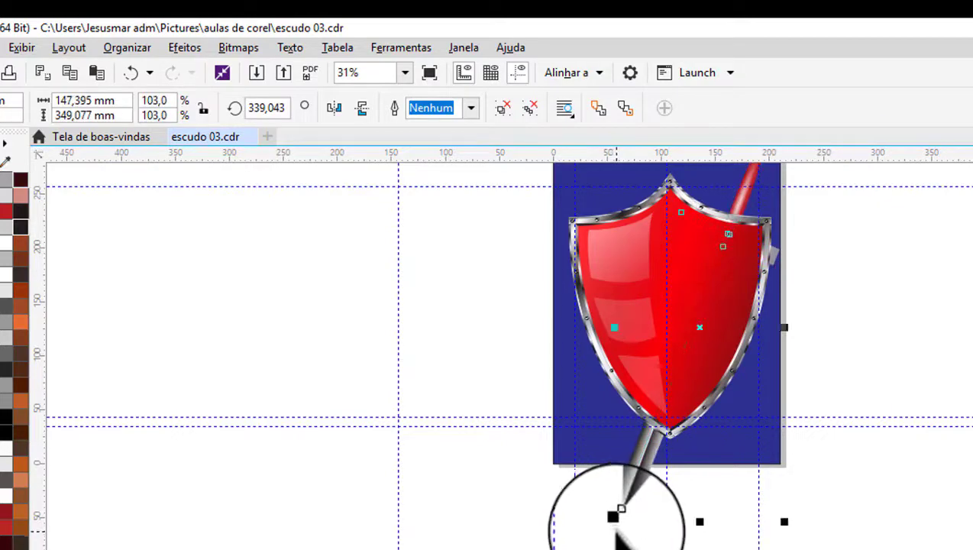
scroll(762, 204, up, 3)
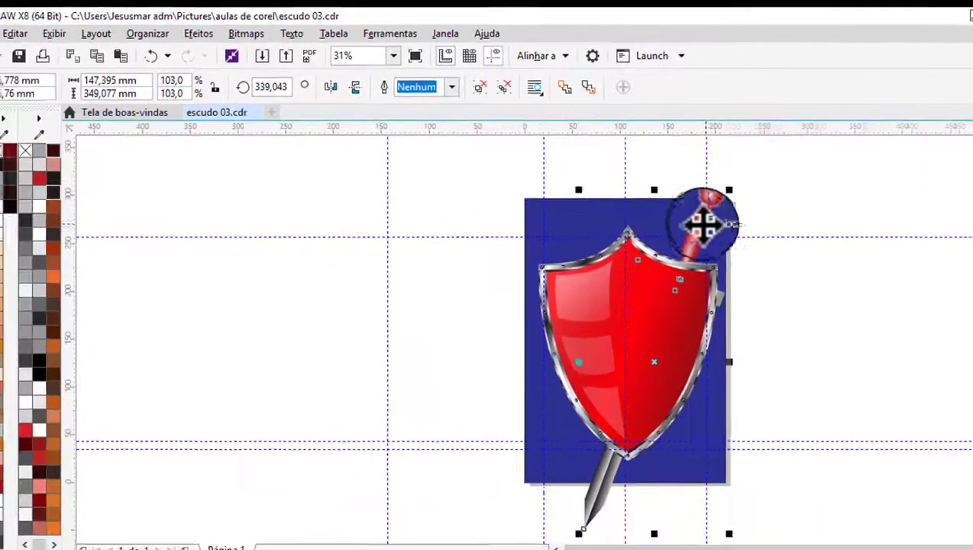
drag(757, 264, 768, 217)
click(830, 241)
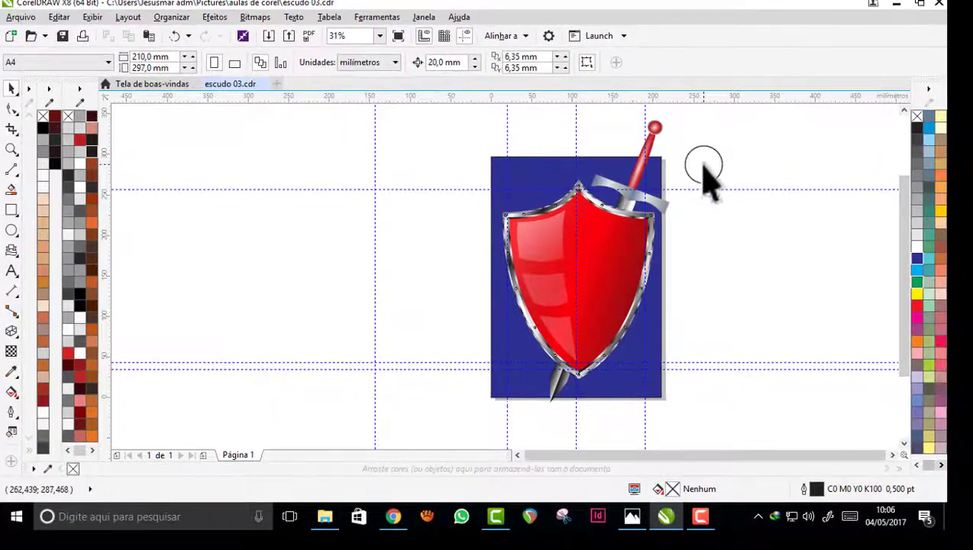
Duplicate the sword group, shift the copy to the shield's opposite side and mirror it horizontally.
click(640, 176)
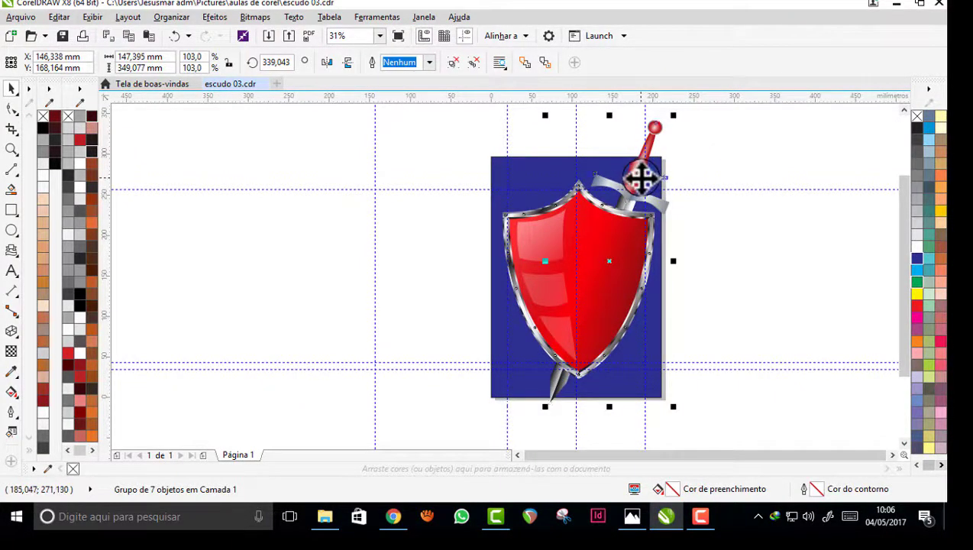
key(ctrl+d)
drag(634, 195, 553, 203)
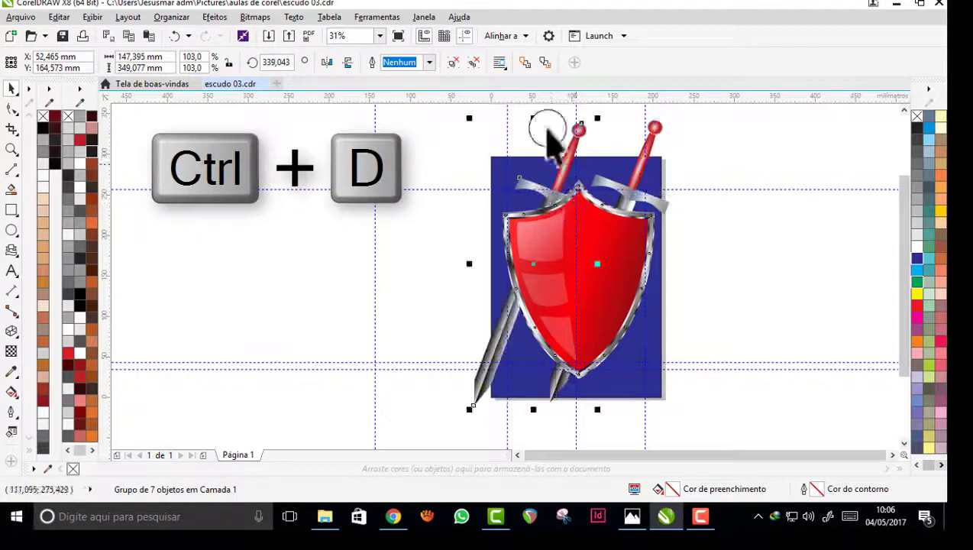
click(328, 65)
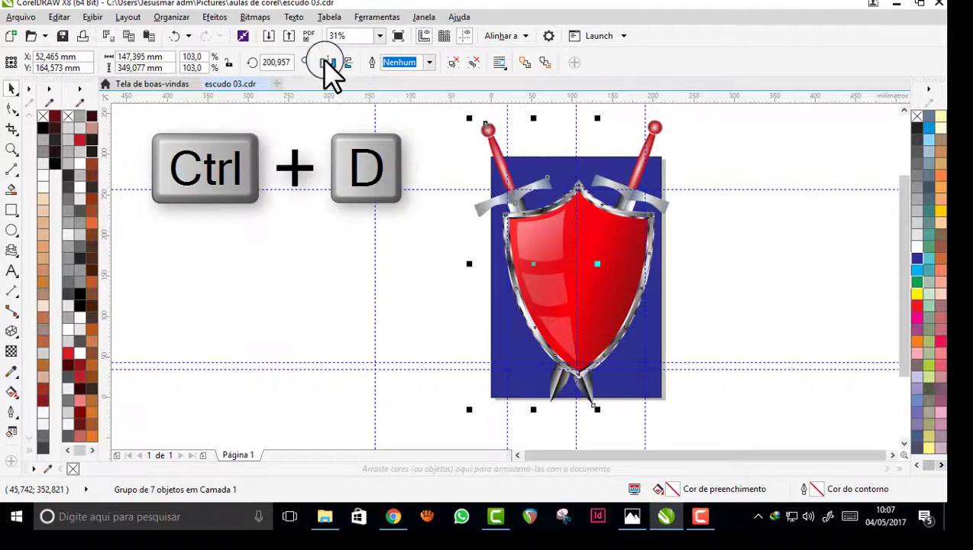
Adjust the mirrored sword's position behind the shield so it crosses the original sword.
click(302, 136)
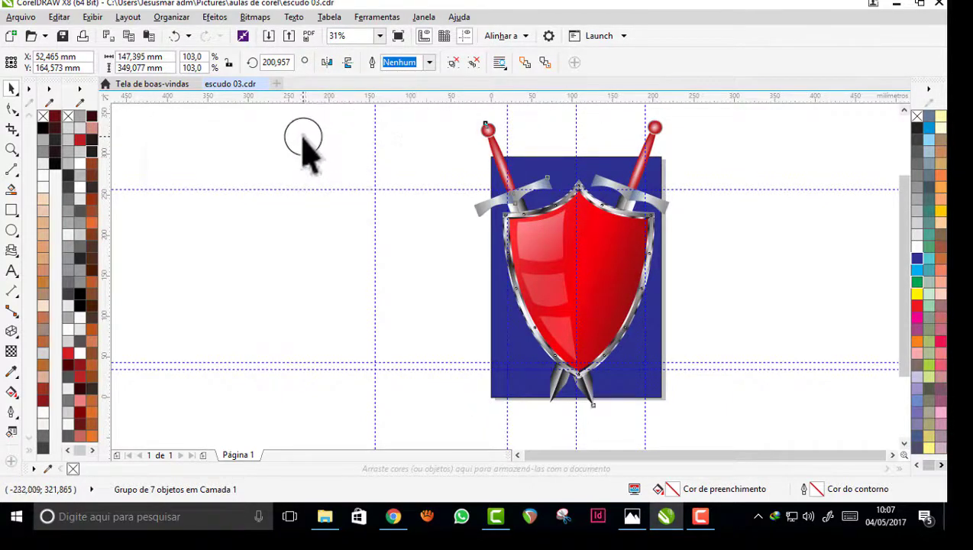
click(504, 173)
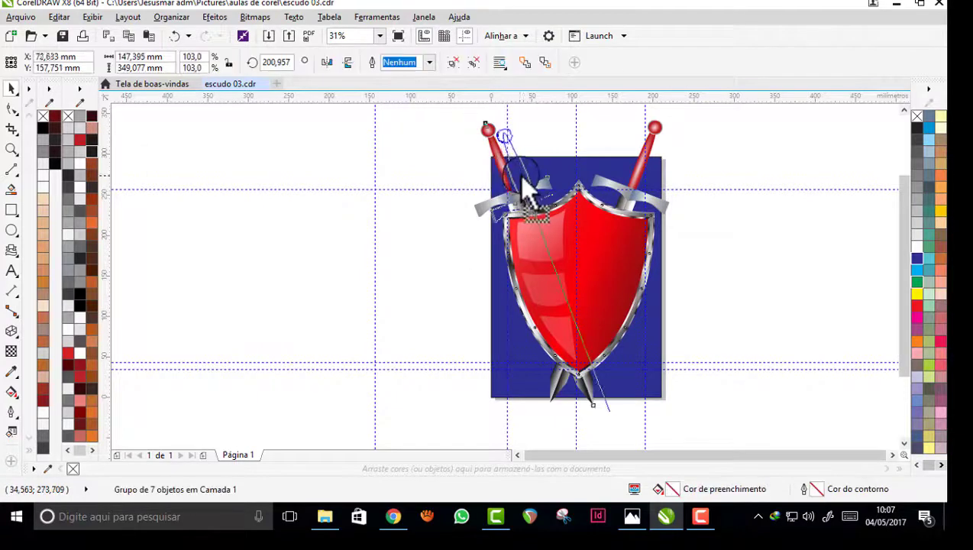
drag(525, 189, 524, 174)
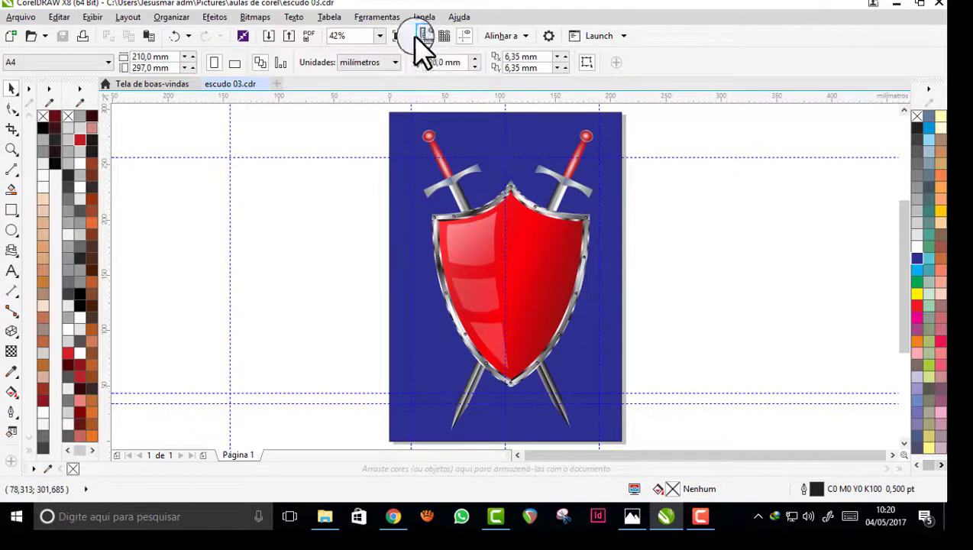
Preview the artwork in full screen, then examine the shield's metallic border, rivets and sword crossguards up close.
click(399, 36)
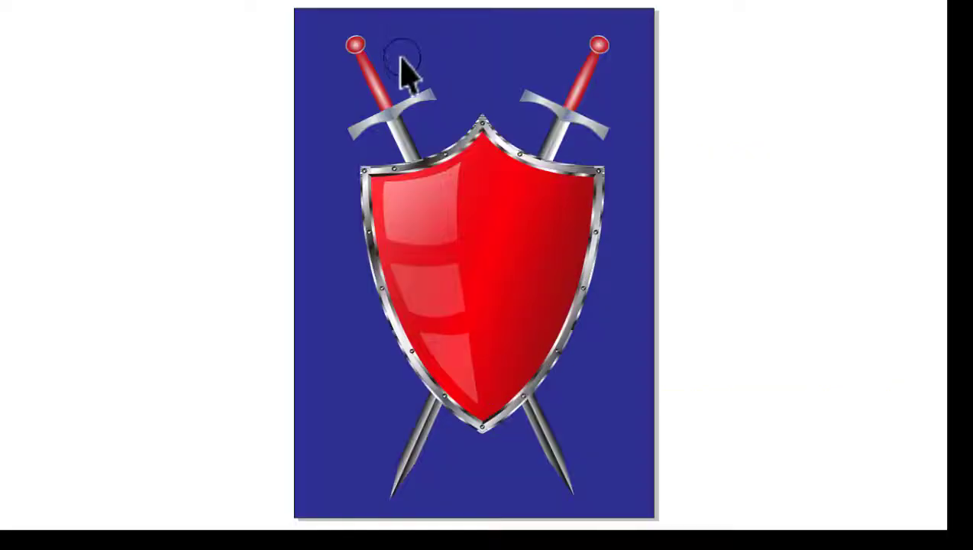
click(376, 139)
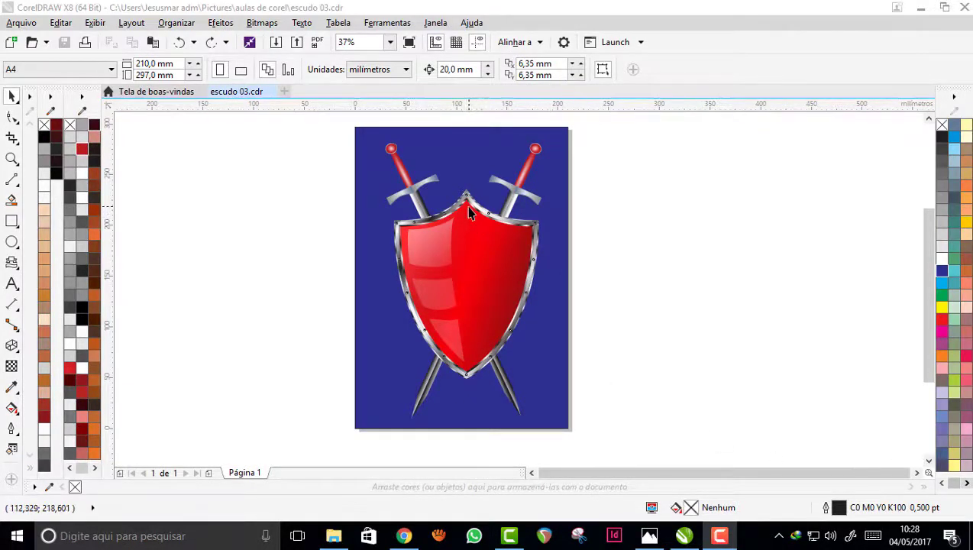
scroll(469, 213, up, 3)
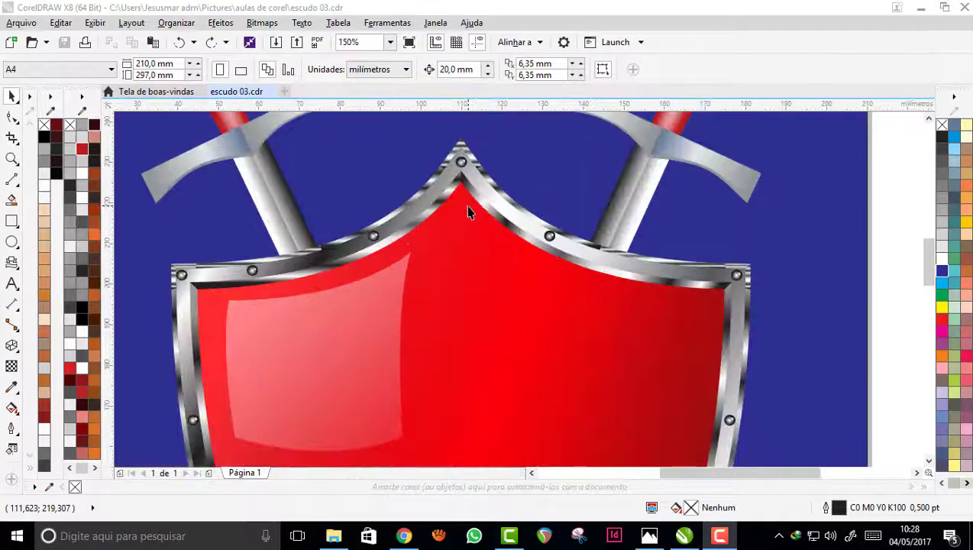
scroll(426, 200, up, 1)
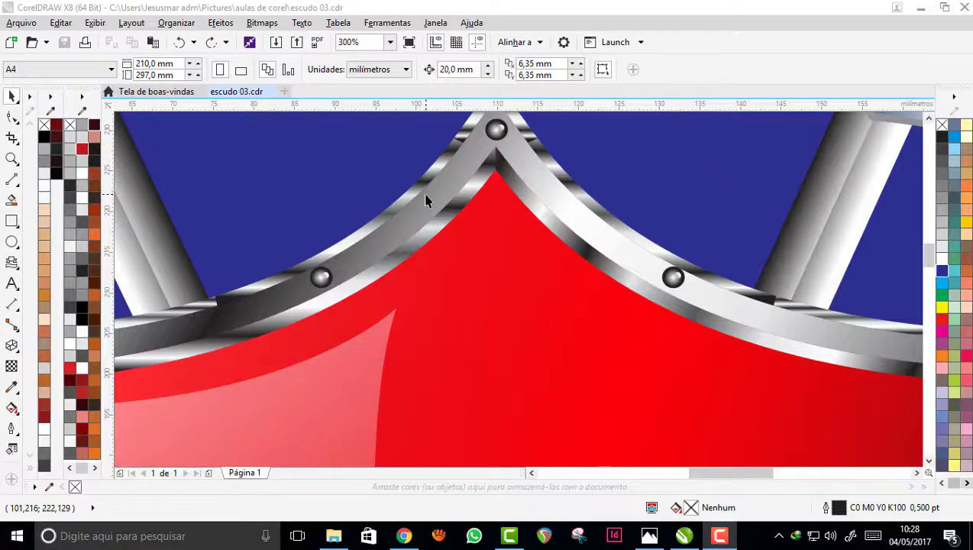
scroll(426, 200, down, 1)
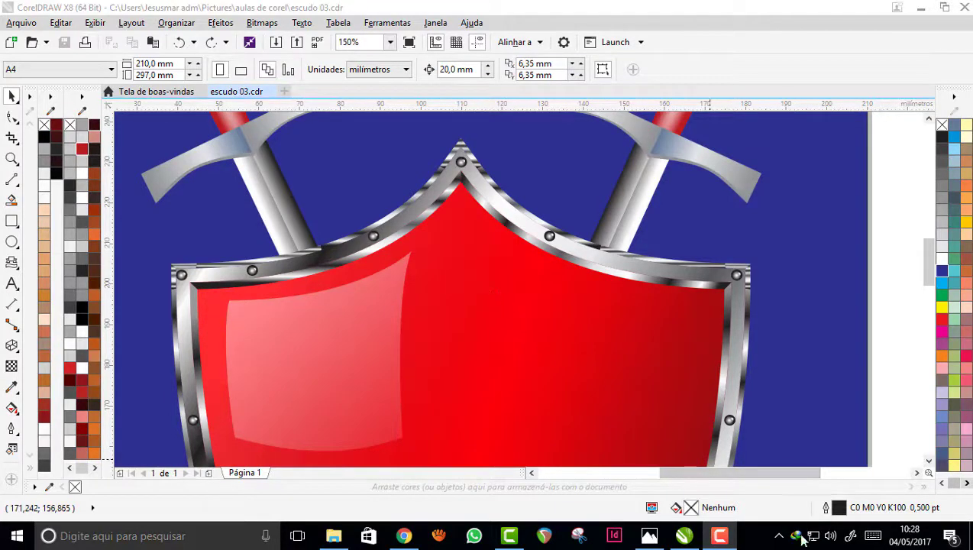
scroll(544, 357, up, 1)
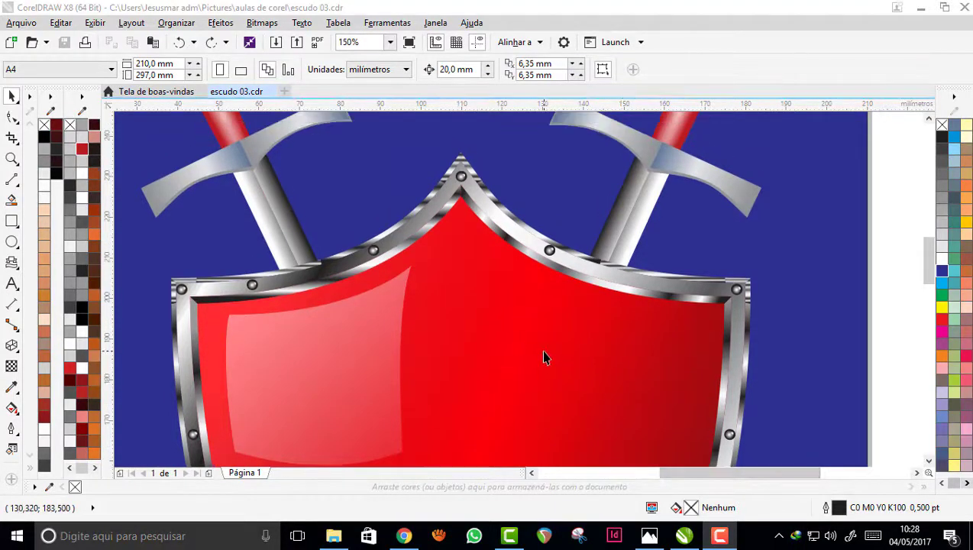
scroll(543, 358, left, 2)
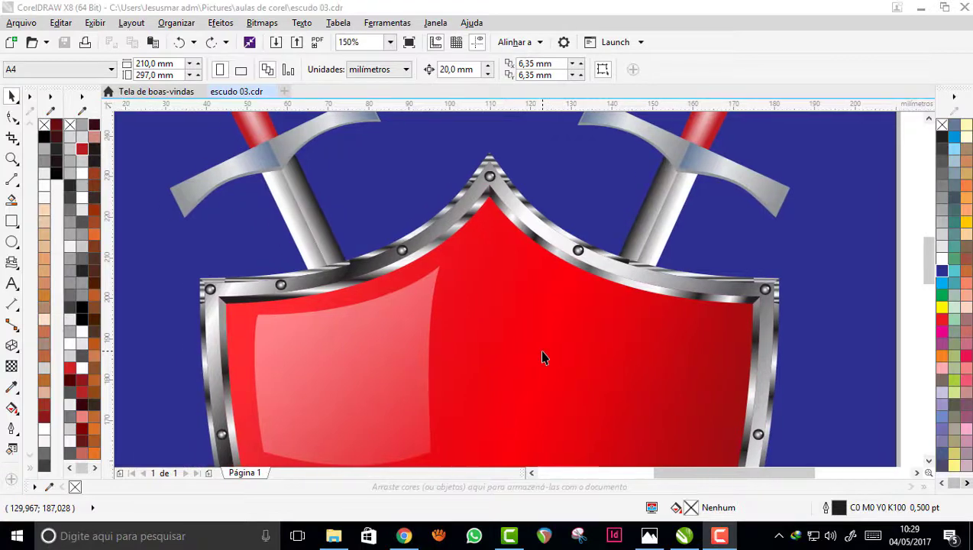
scroll(542, 358, up, 5)
scroll(541, 353, down, 6)
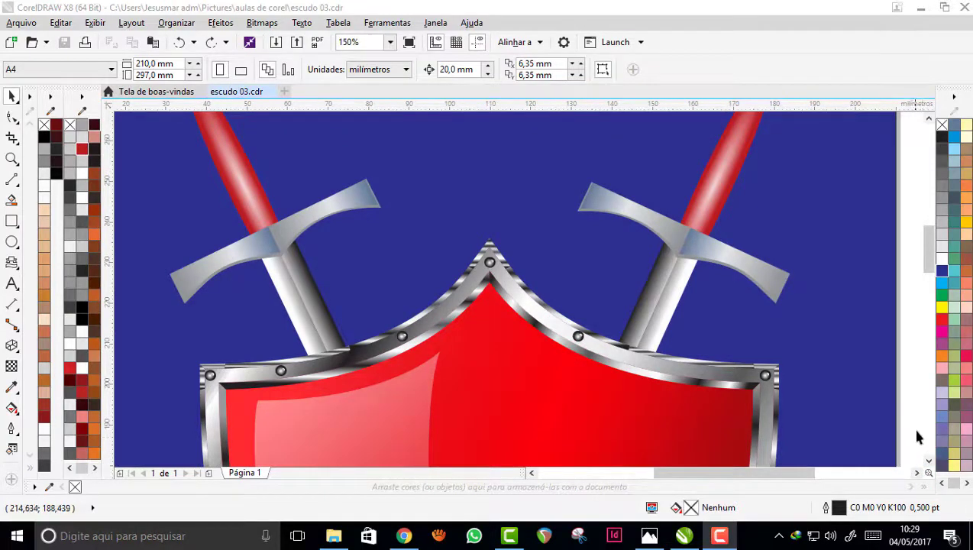
scroll(916, 430, down, 5)
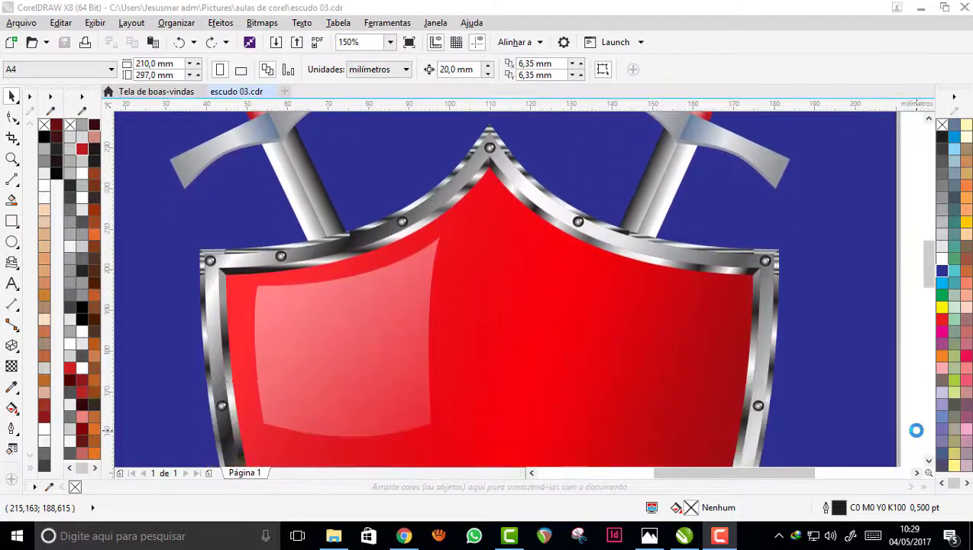
Inspect the shield from its upper border down to the tip and back, checking highlights, rivets and sword blades, then view the whole artwork.
scroll(916, 430, down, 4)
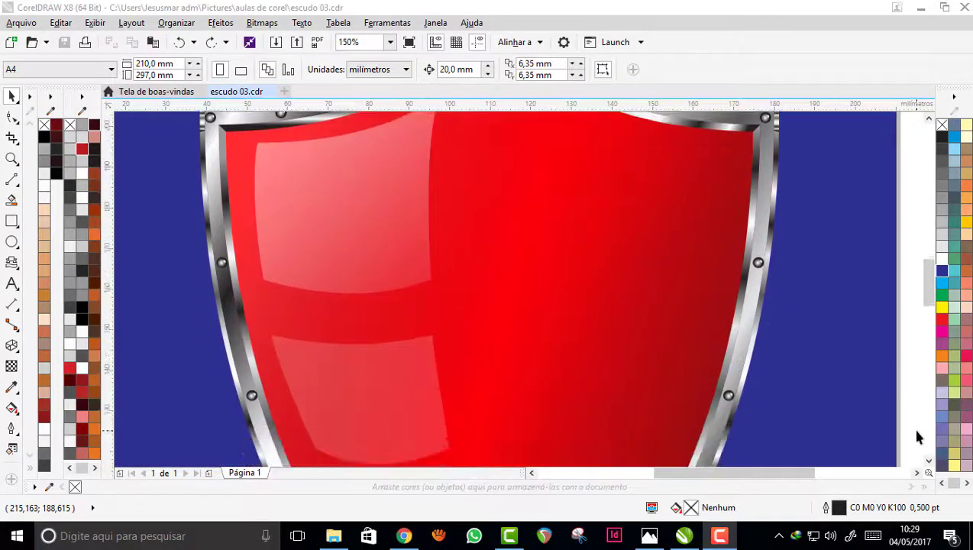
scroll(918, 435, down, 4)
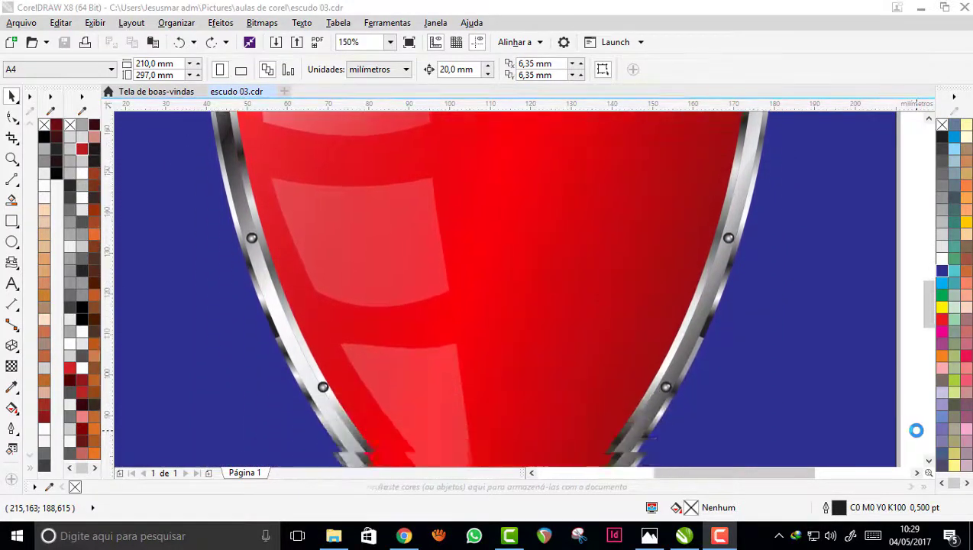
scroll(917, 431, down, 5)
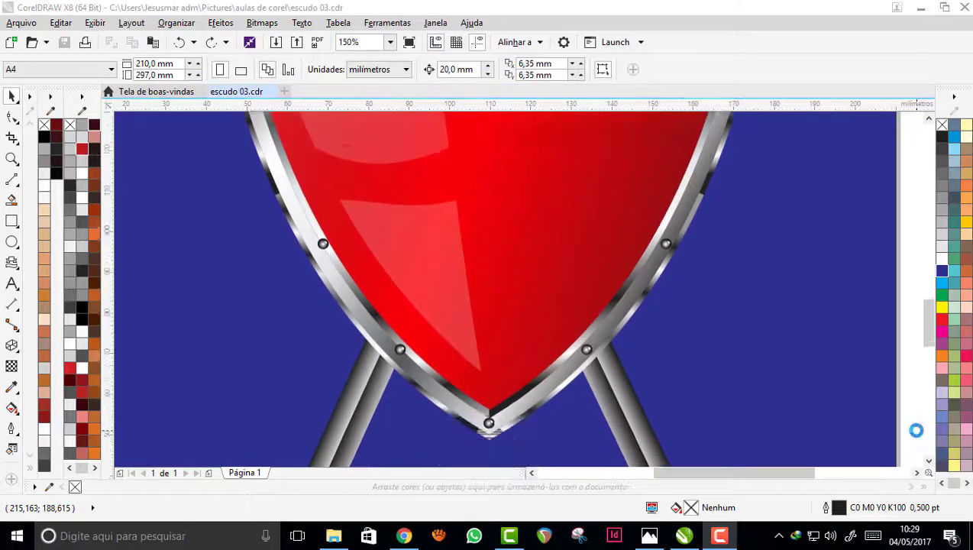
scroll(916, 431, down, 1)
scroll(917, 436, up, 6)
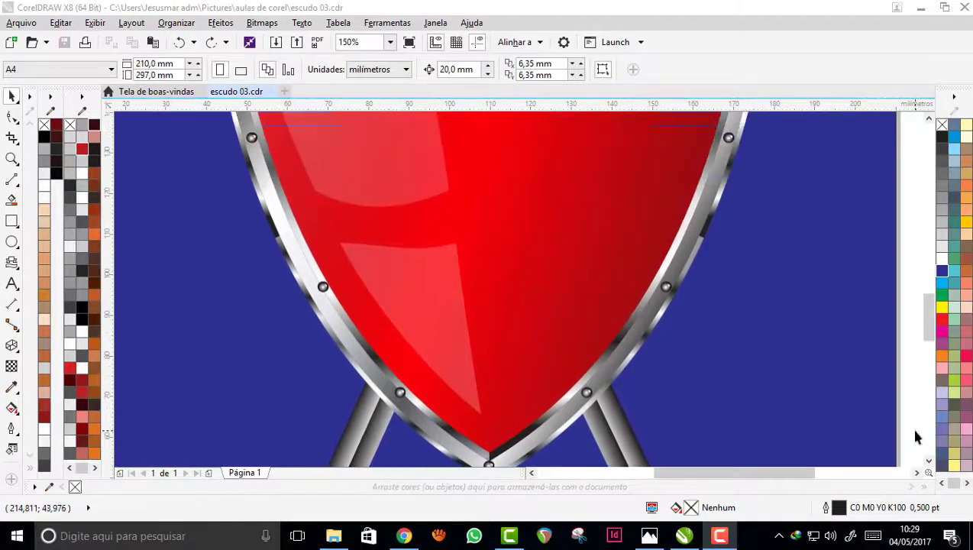
scroll(925, 428, up, 4)
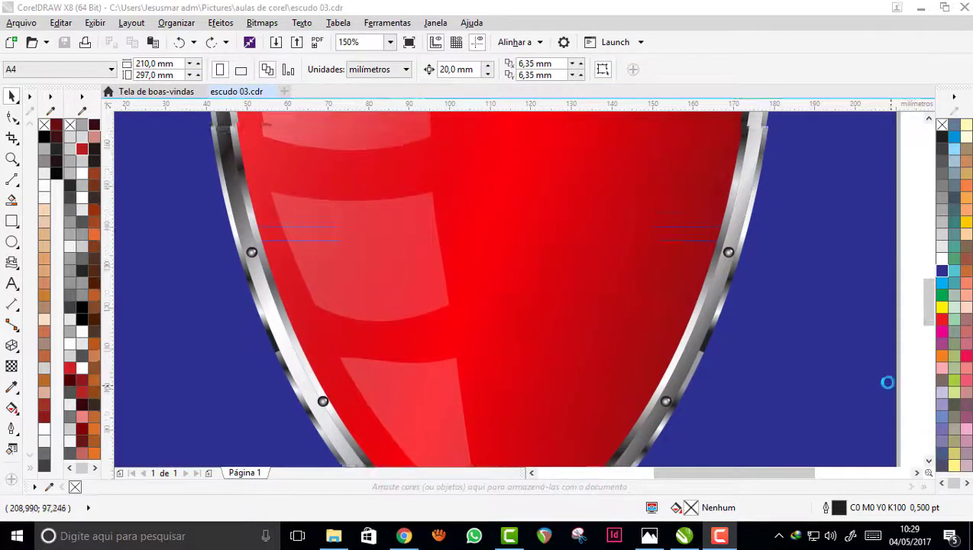
scroll(922, 405, up, 5)
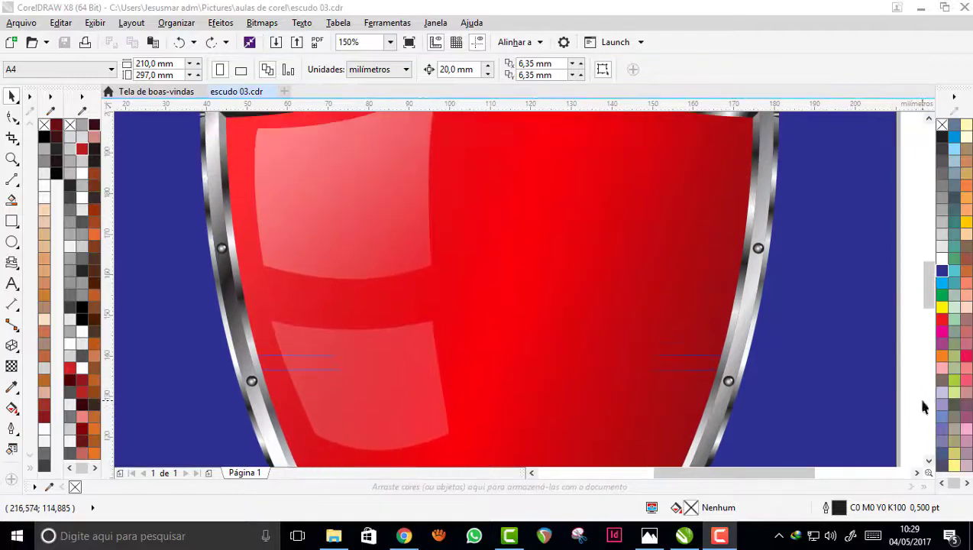
scroll(923, 400, up, 2)
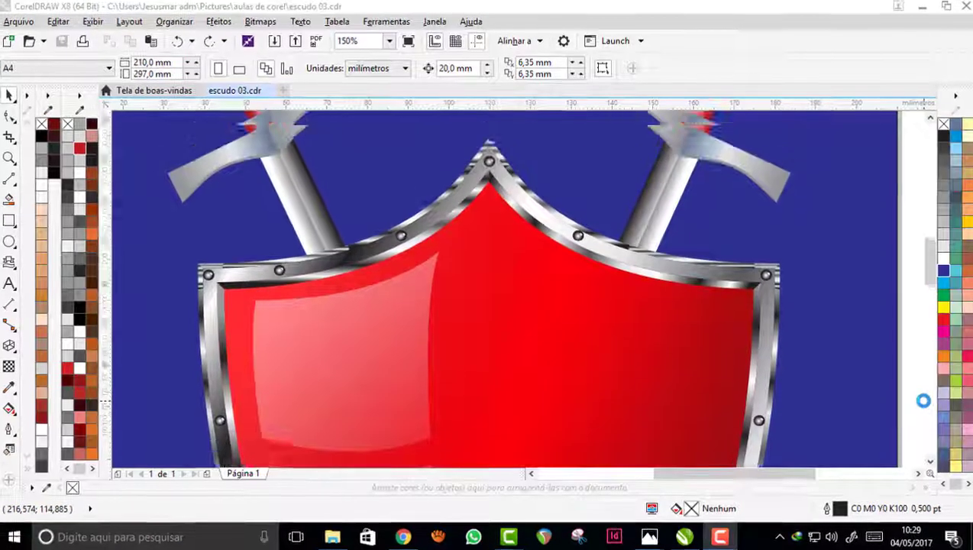
key(F4)
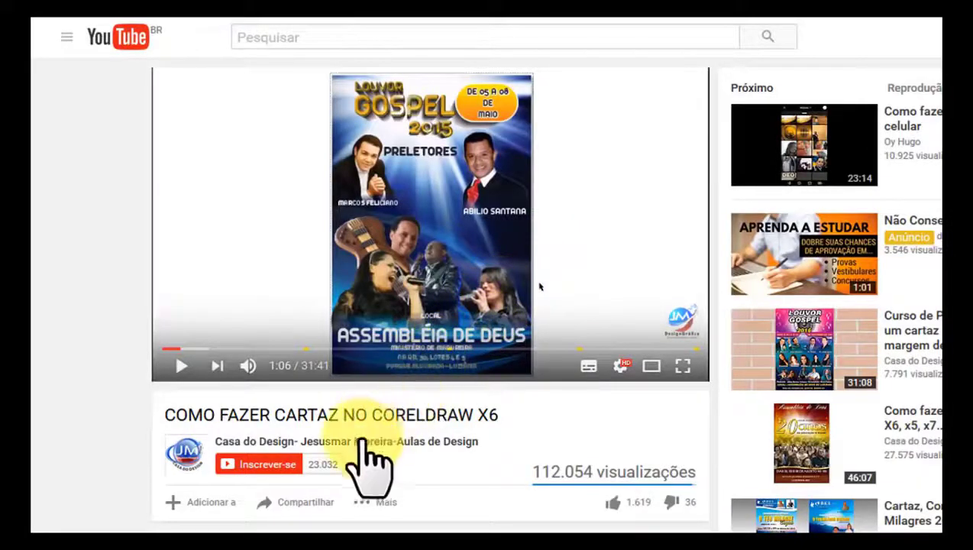
Switch to YouTube in the browser, open the Casa do Design channel from the CorelDRAW poster video and pause the channel's intro video.
mouse_move(359, 442)
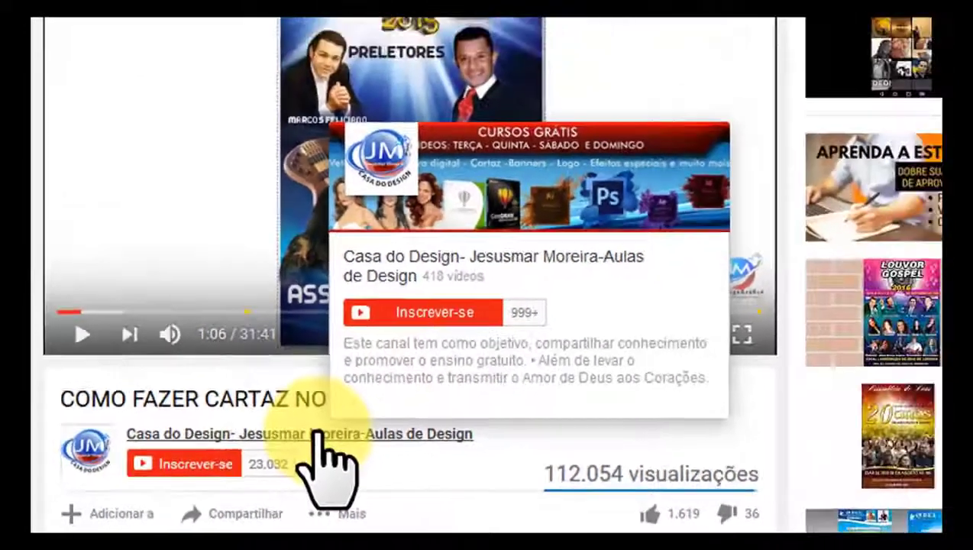
click(369, 422)
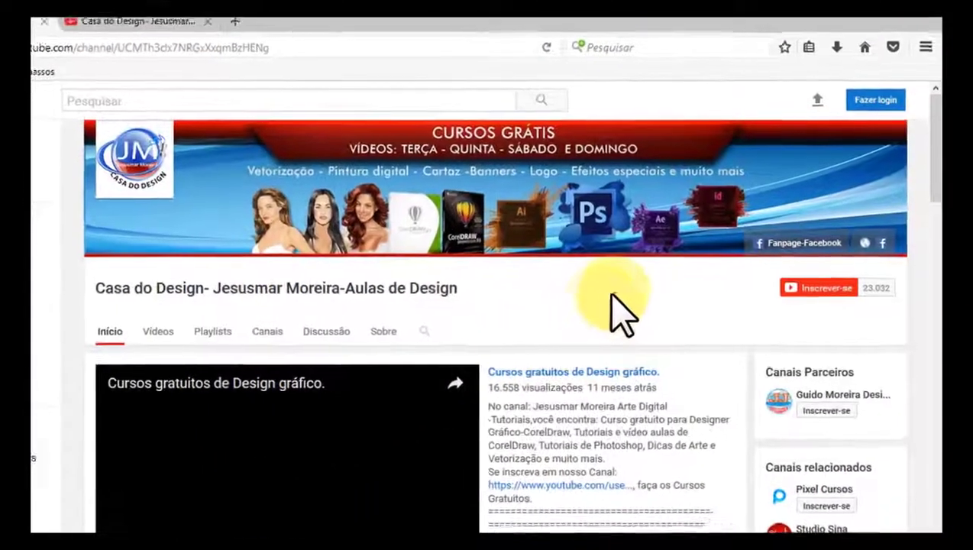
scroll(638, 296, down, 1)
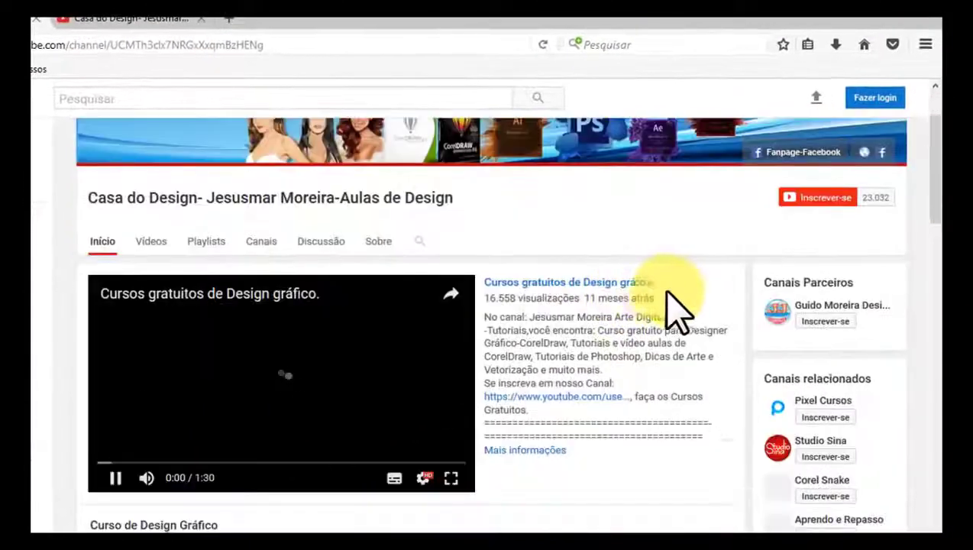
click(115, 478)
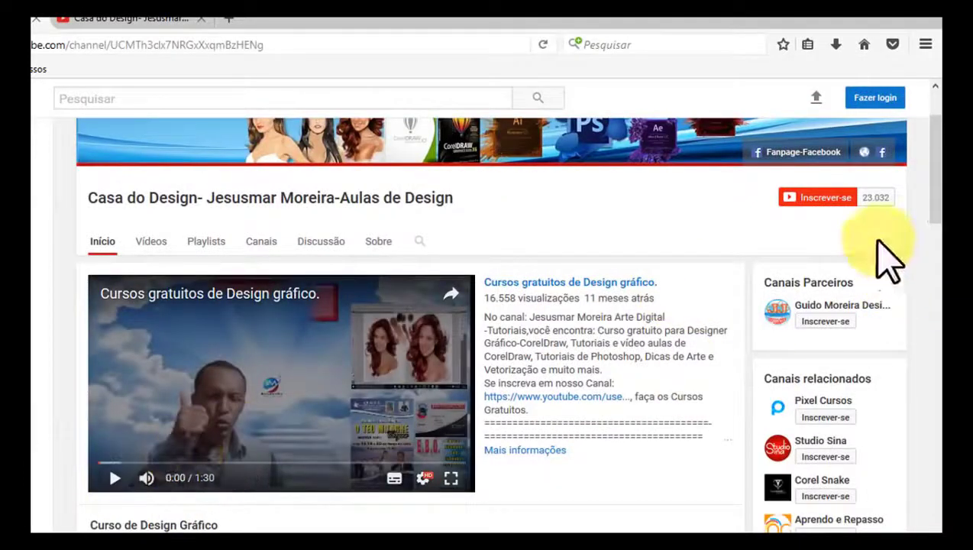
Subscribe to the Casa do Design channel and bring up its graphic design course playlists.
scroll(935, 200, up, 2)
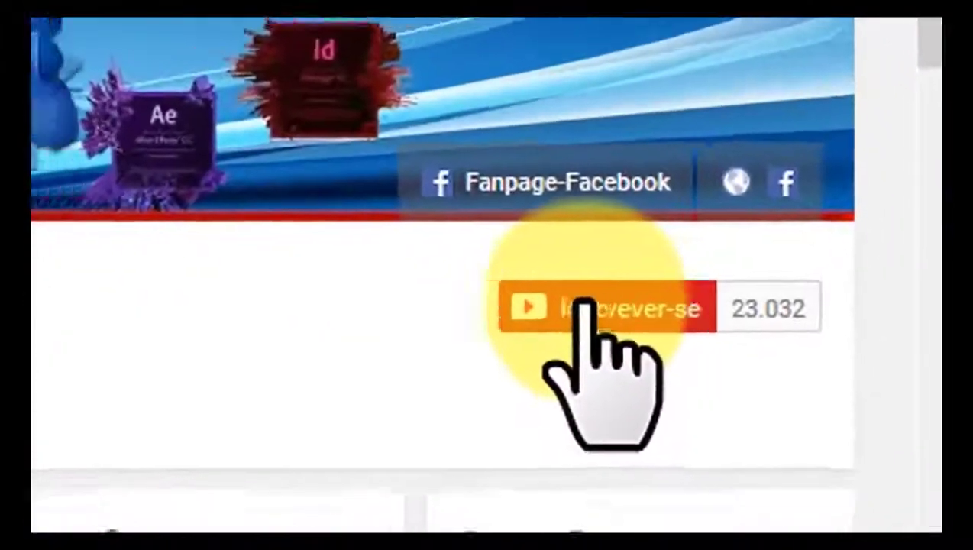
click(811, 289)
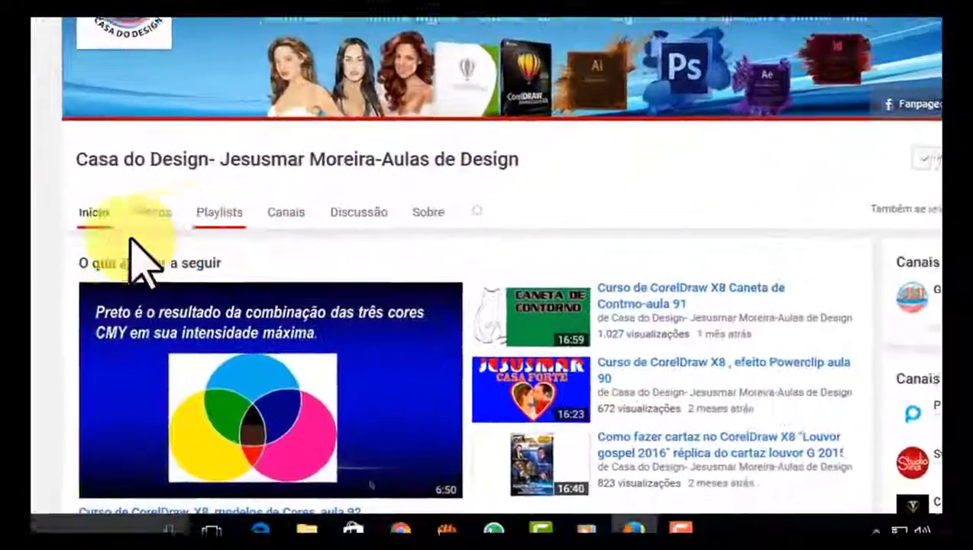
scroll(229, 229, down, 5)
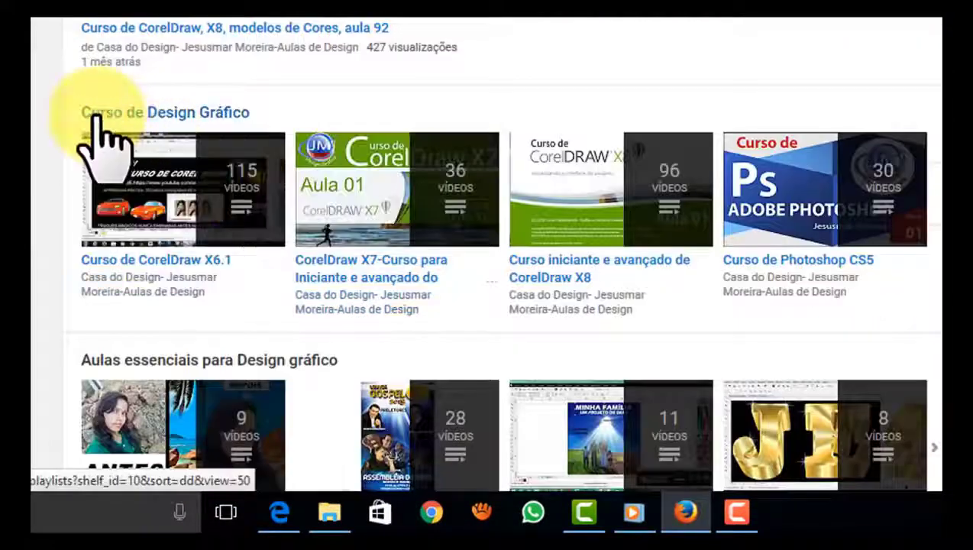